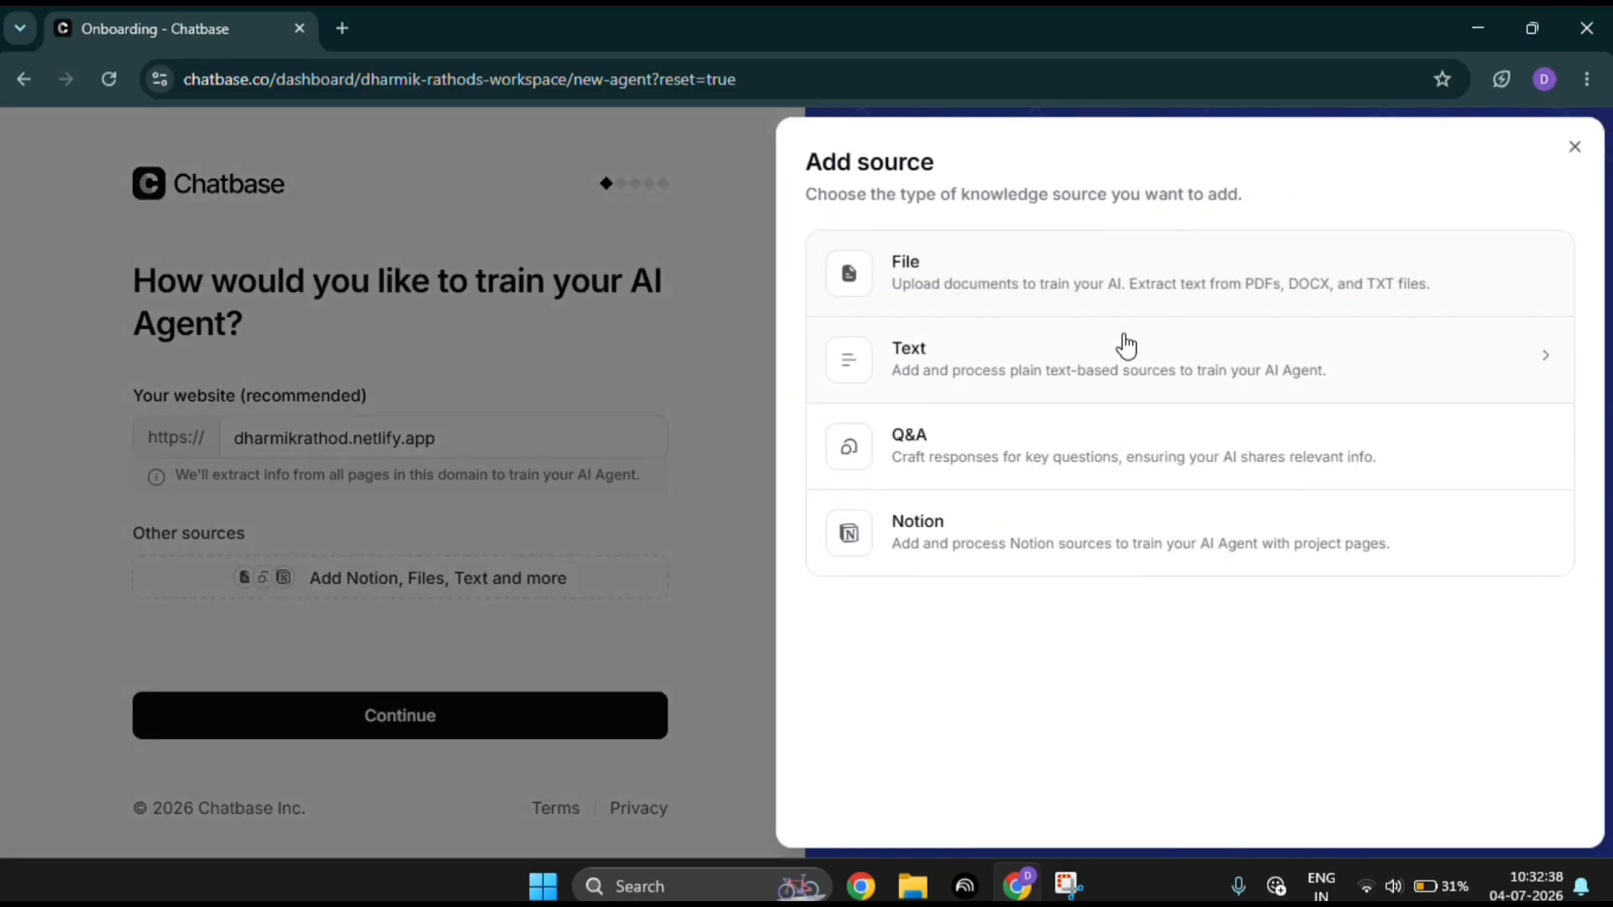
Start a Text knowledge source for the website-trained agent, then close it without adding text
{"action": "left_click", "coordinate": [1122, 346]}
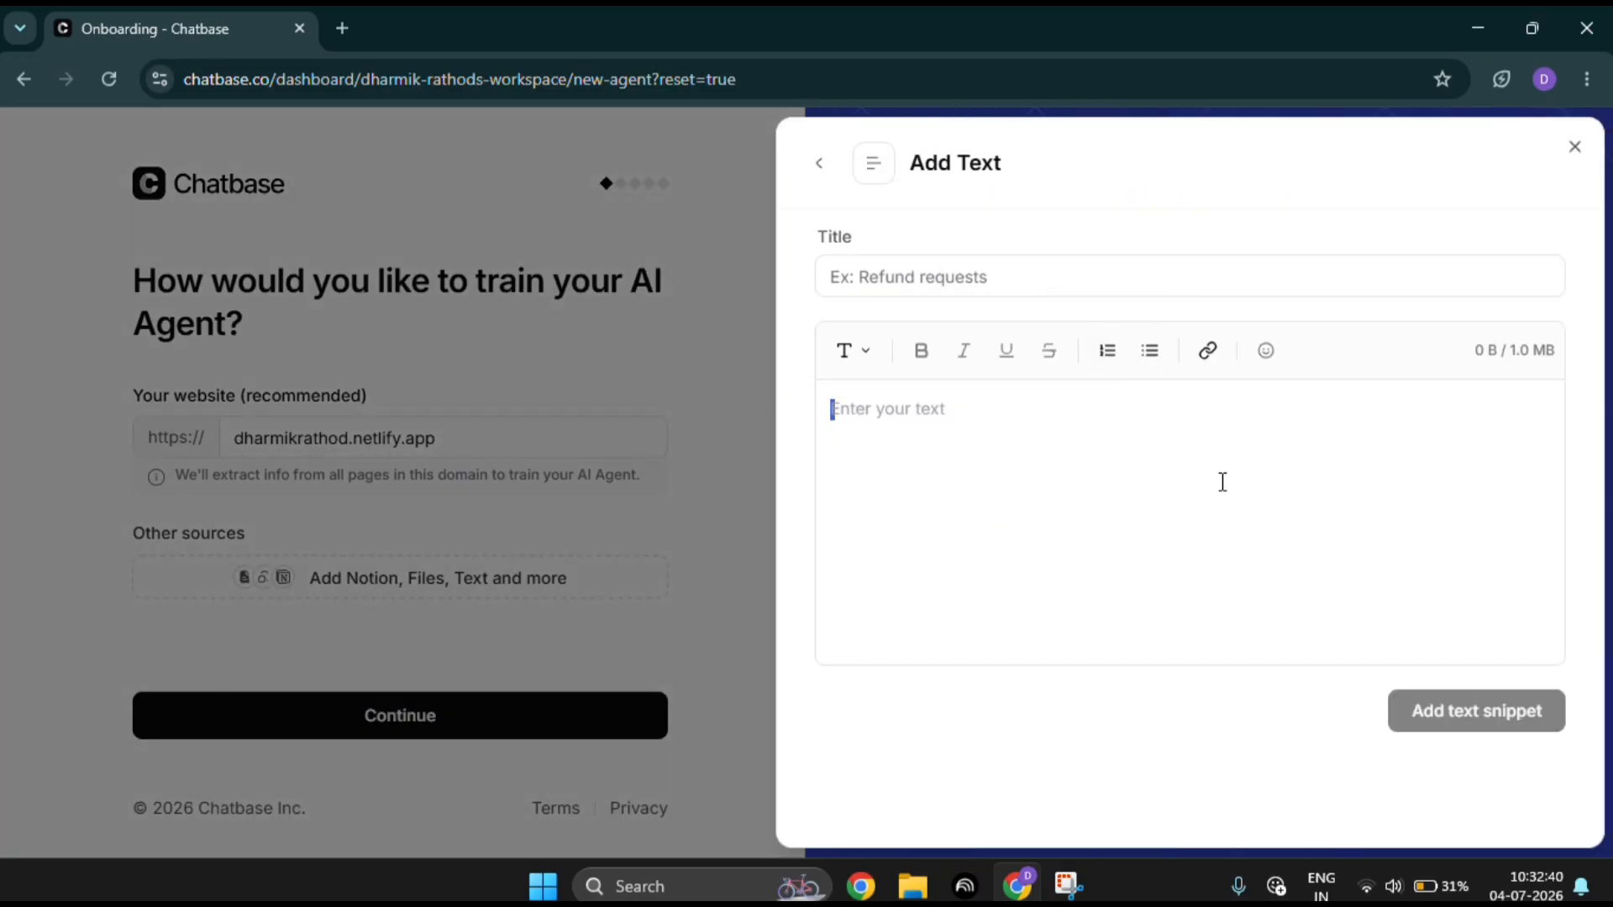
{"action": "left_click", "coordinate": [1574, 148]}
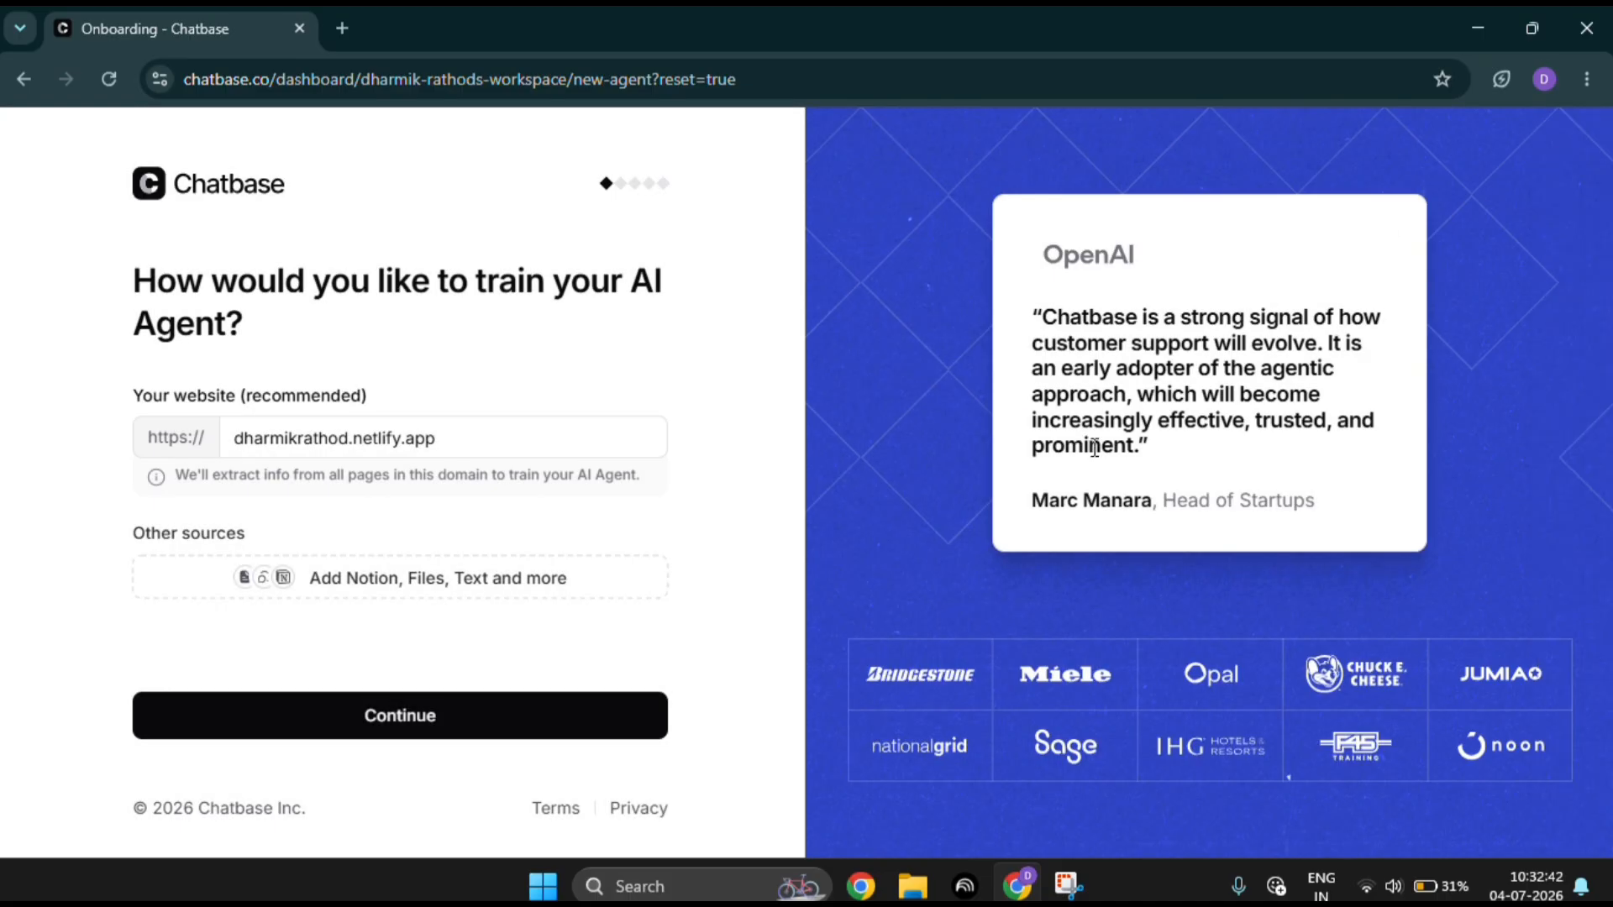
Keep Customer support as the agent's role and continue through tech stack and deployment to build it
{"action": "left_click", "coordinate": [548, 731]}
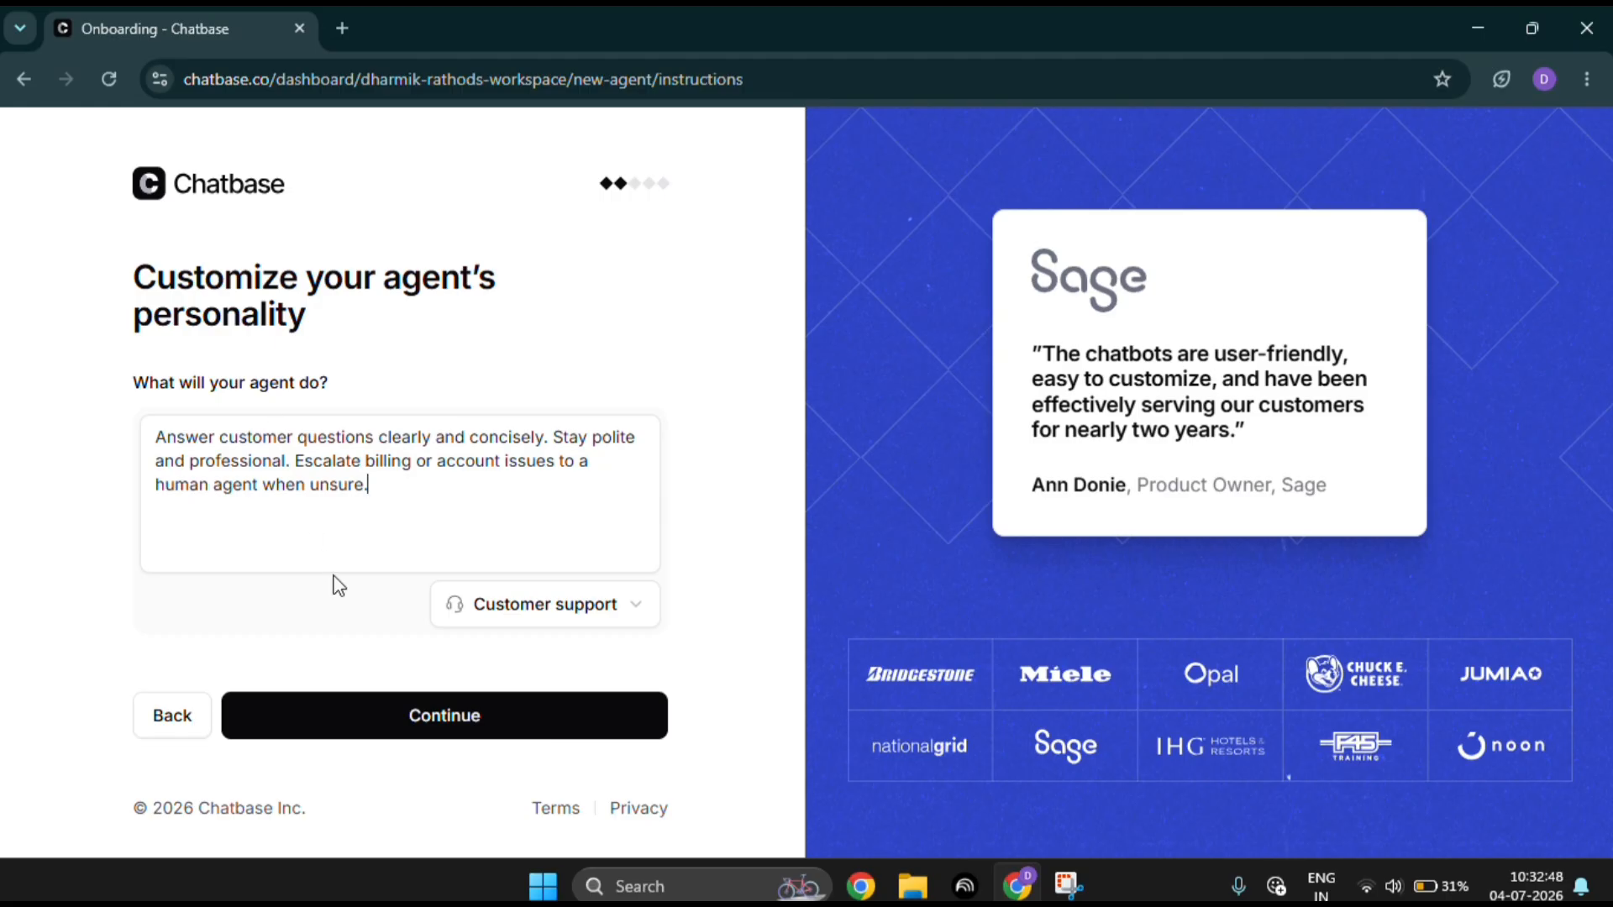
{"action": "left_click", "coordinate": [534, 600]}
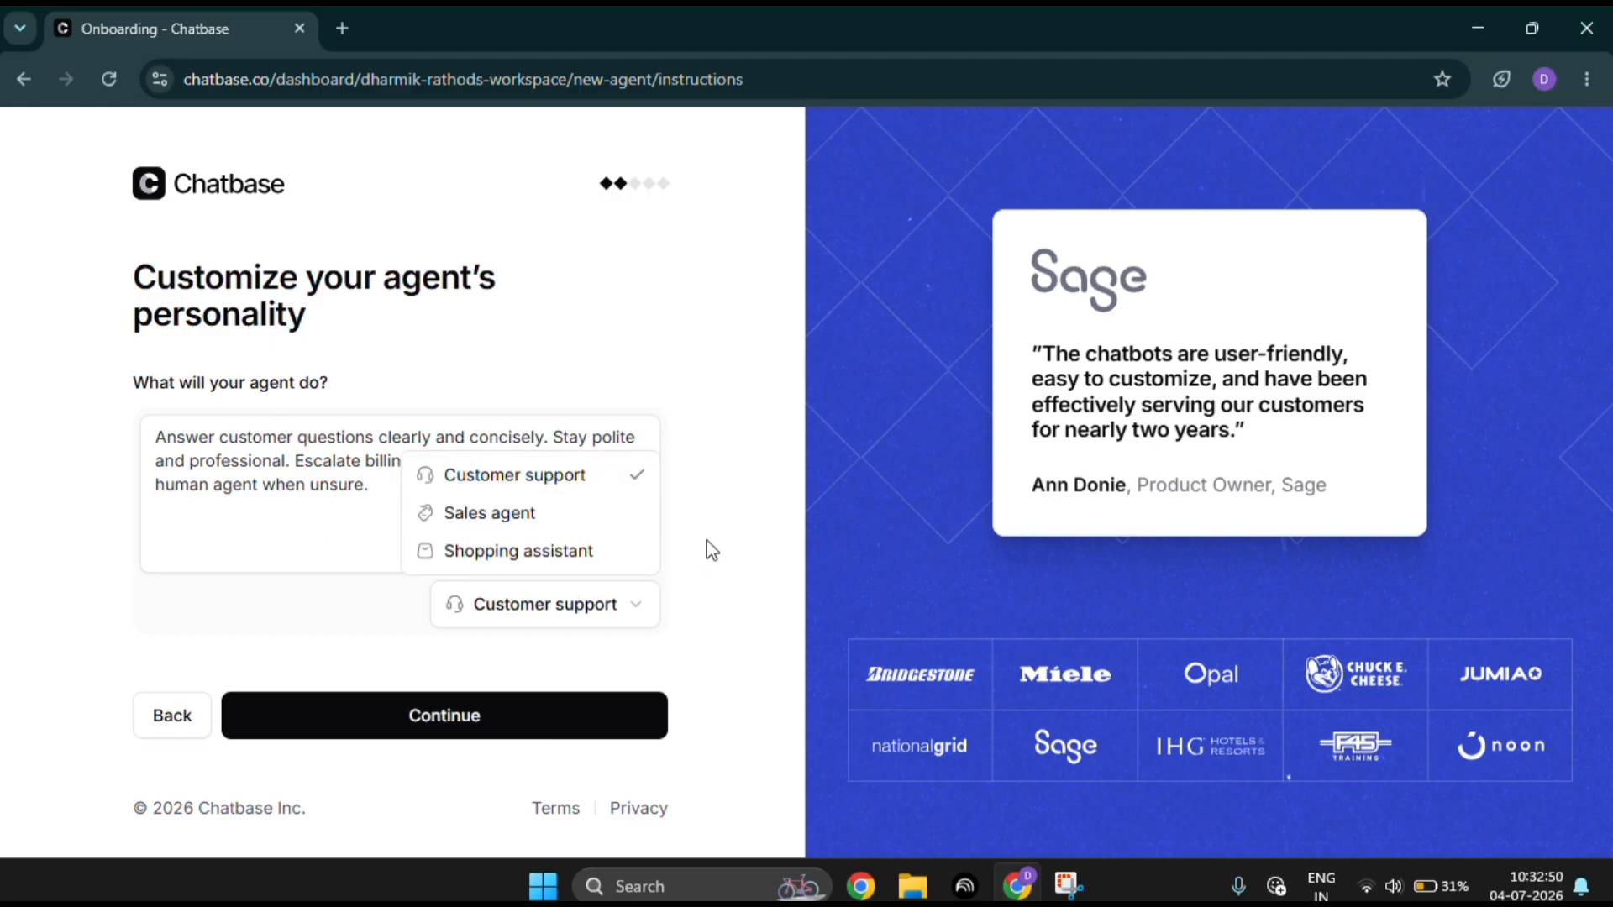
{"action": "left_click", "coordinate": [685, 595]}
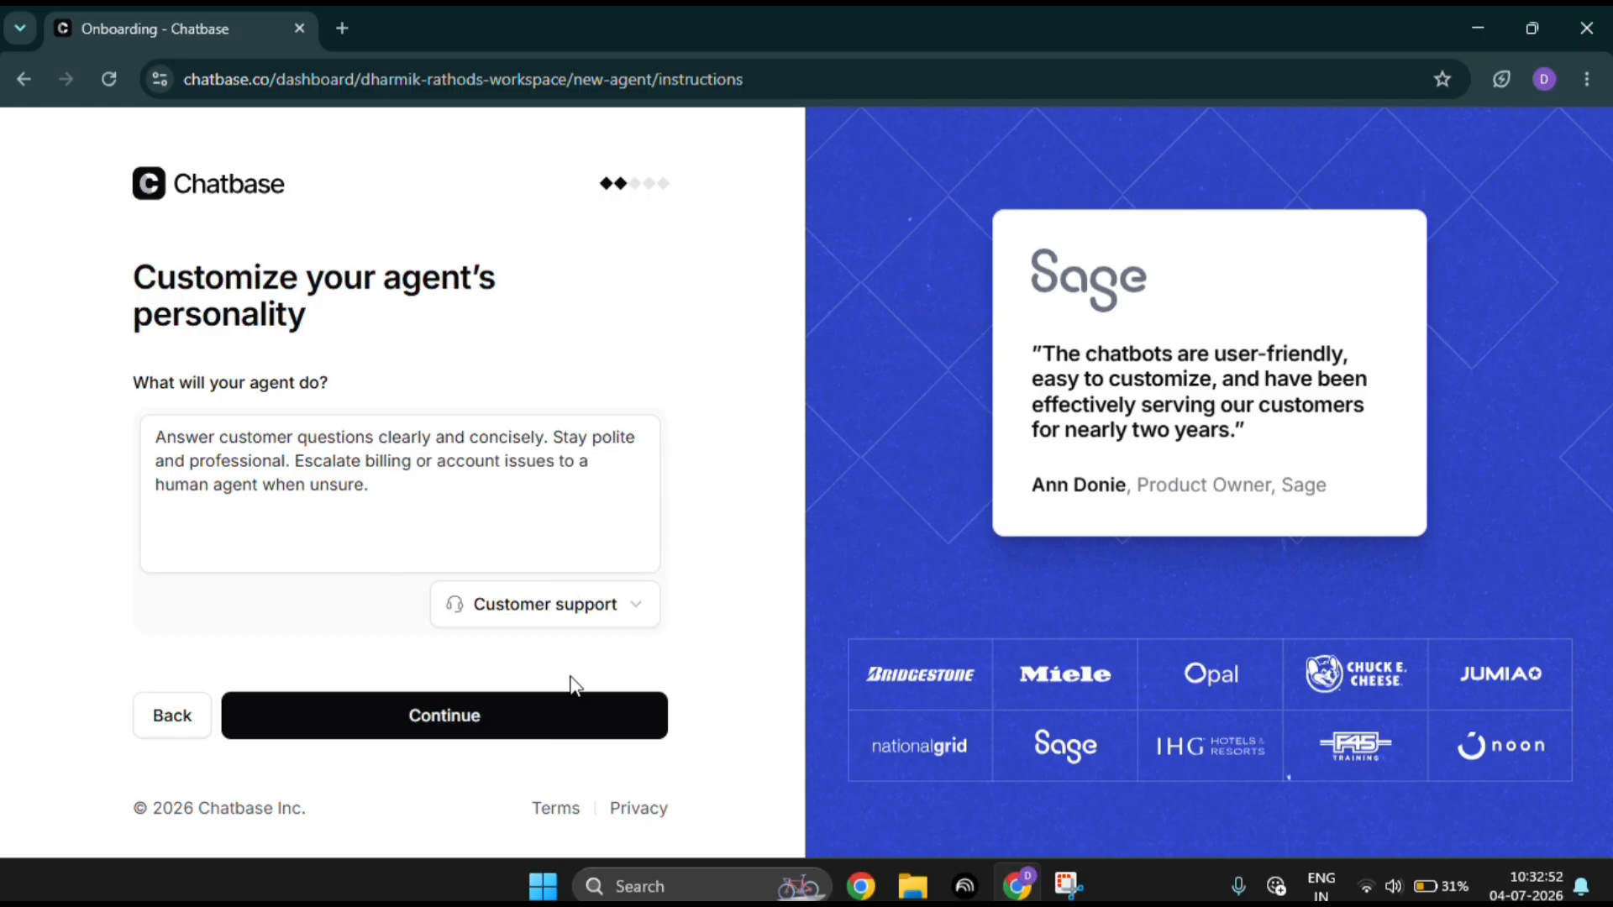
{"action": "left_click", "coordinate": [529, 723]}
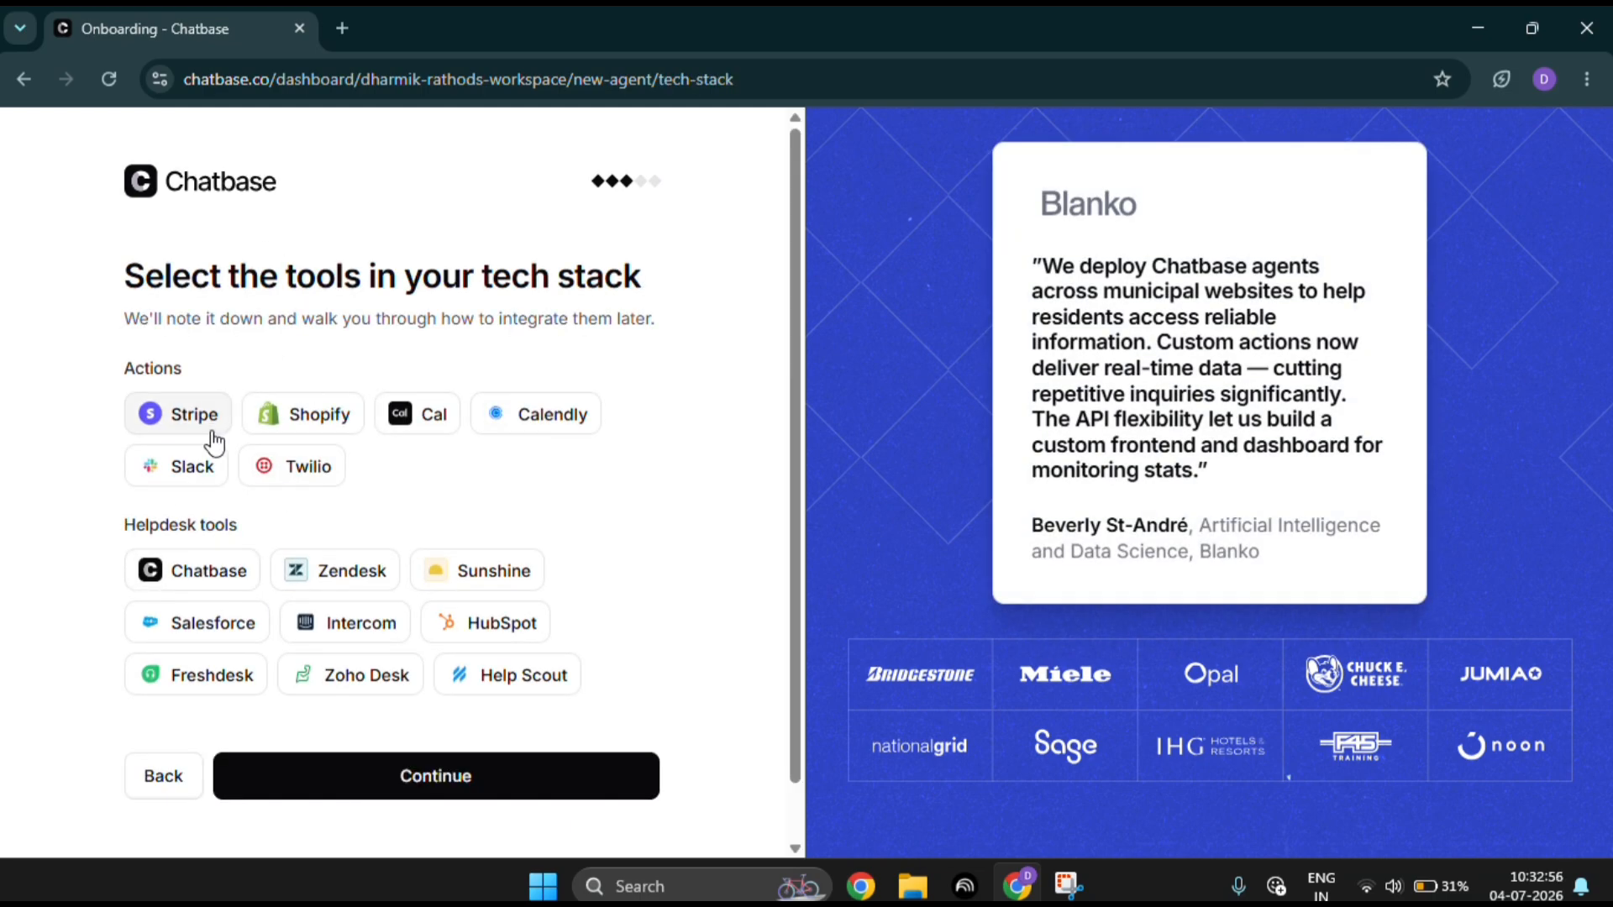
{"action": "left_click", "coordinate": [296, 772]}
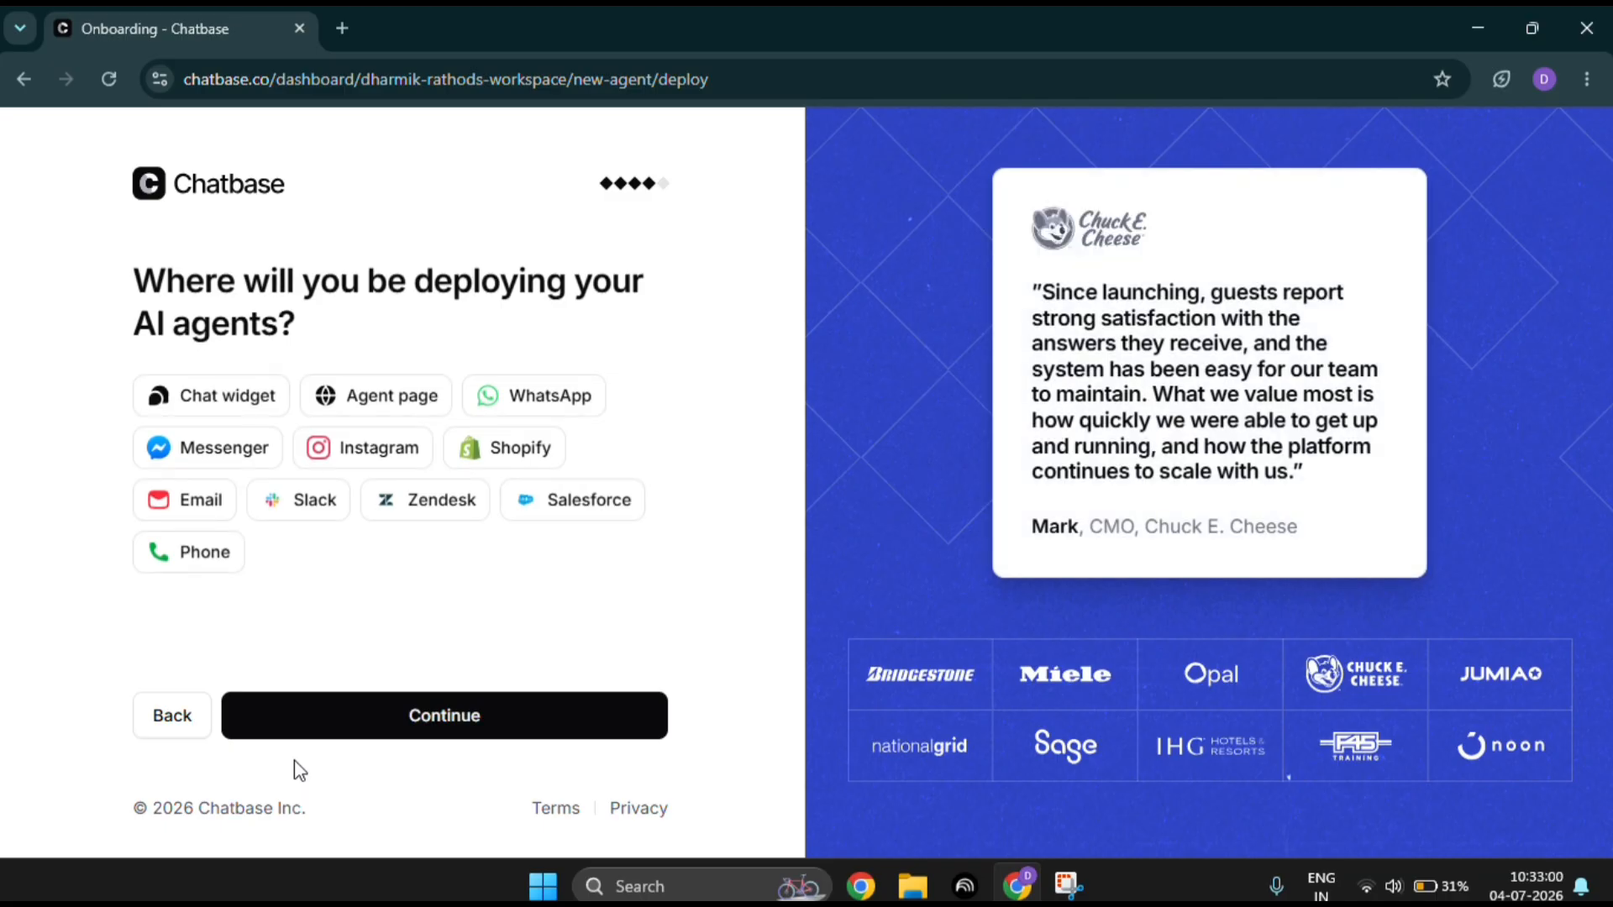
{"action": "left_click", "coordinate": [337, 737]}
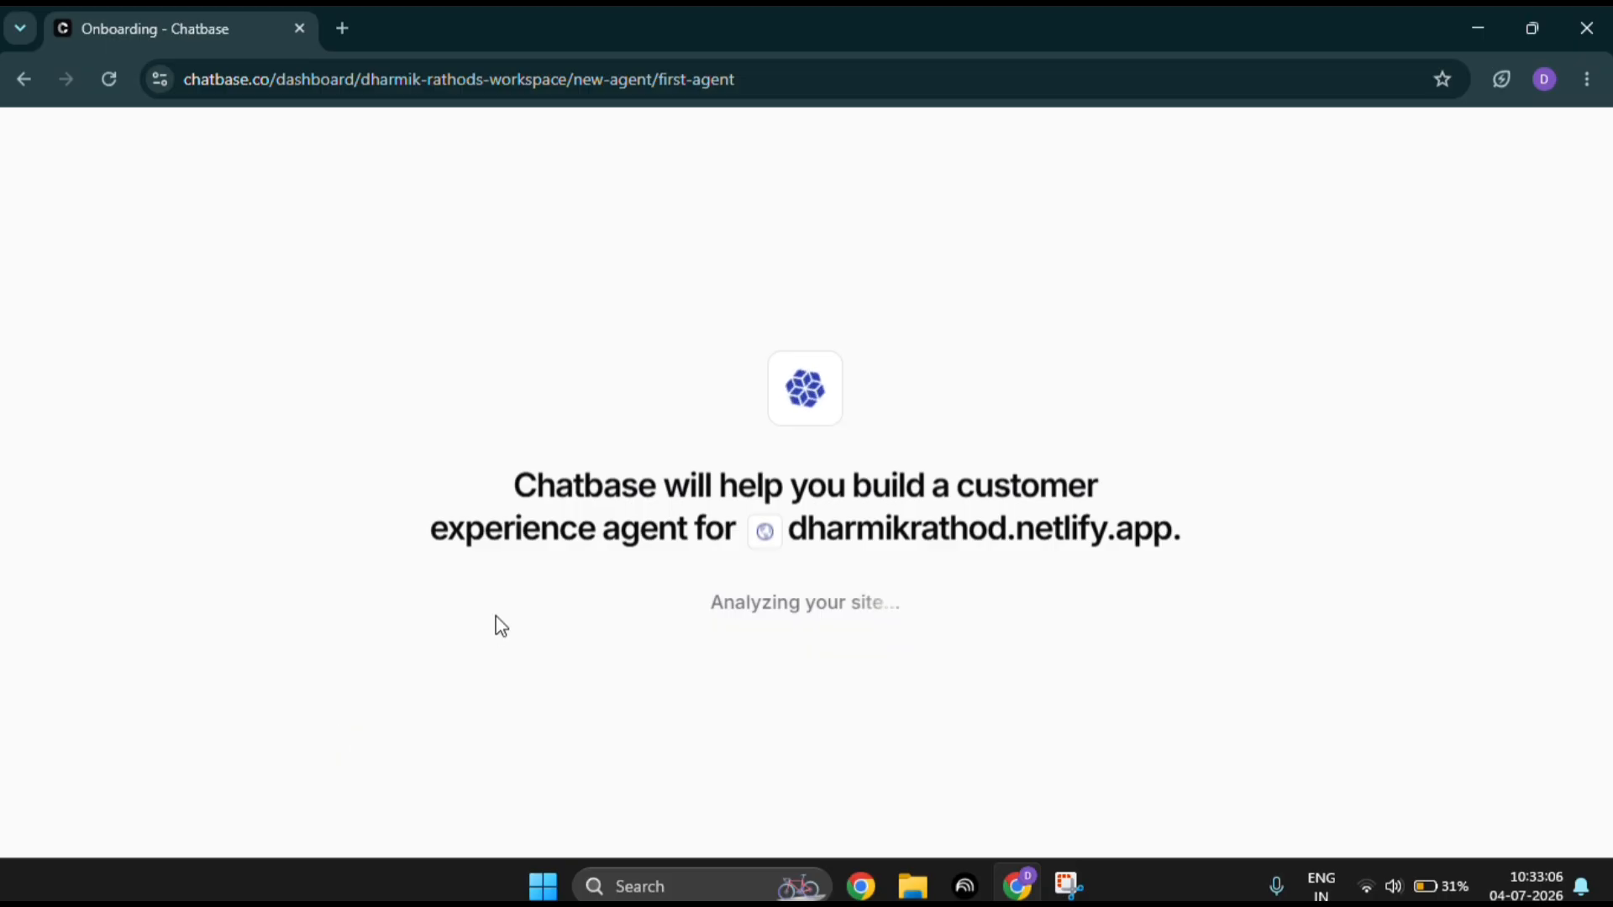
Wait for the site analysis, then choose 'Continue for free' on the pricing page
{"action": "left_click_drag", "start_coordinate": [487, 450], "coordinate": [1408, 421]}
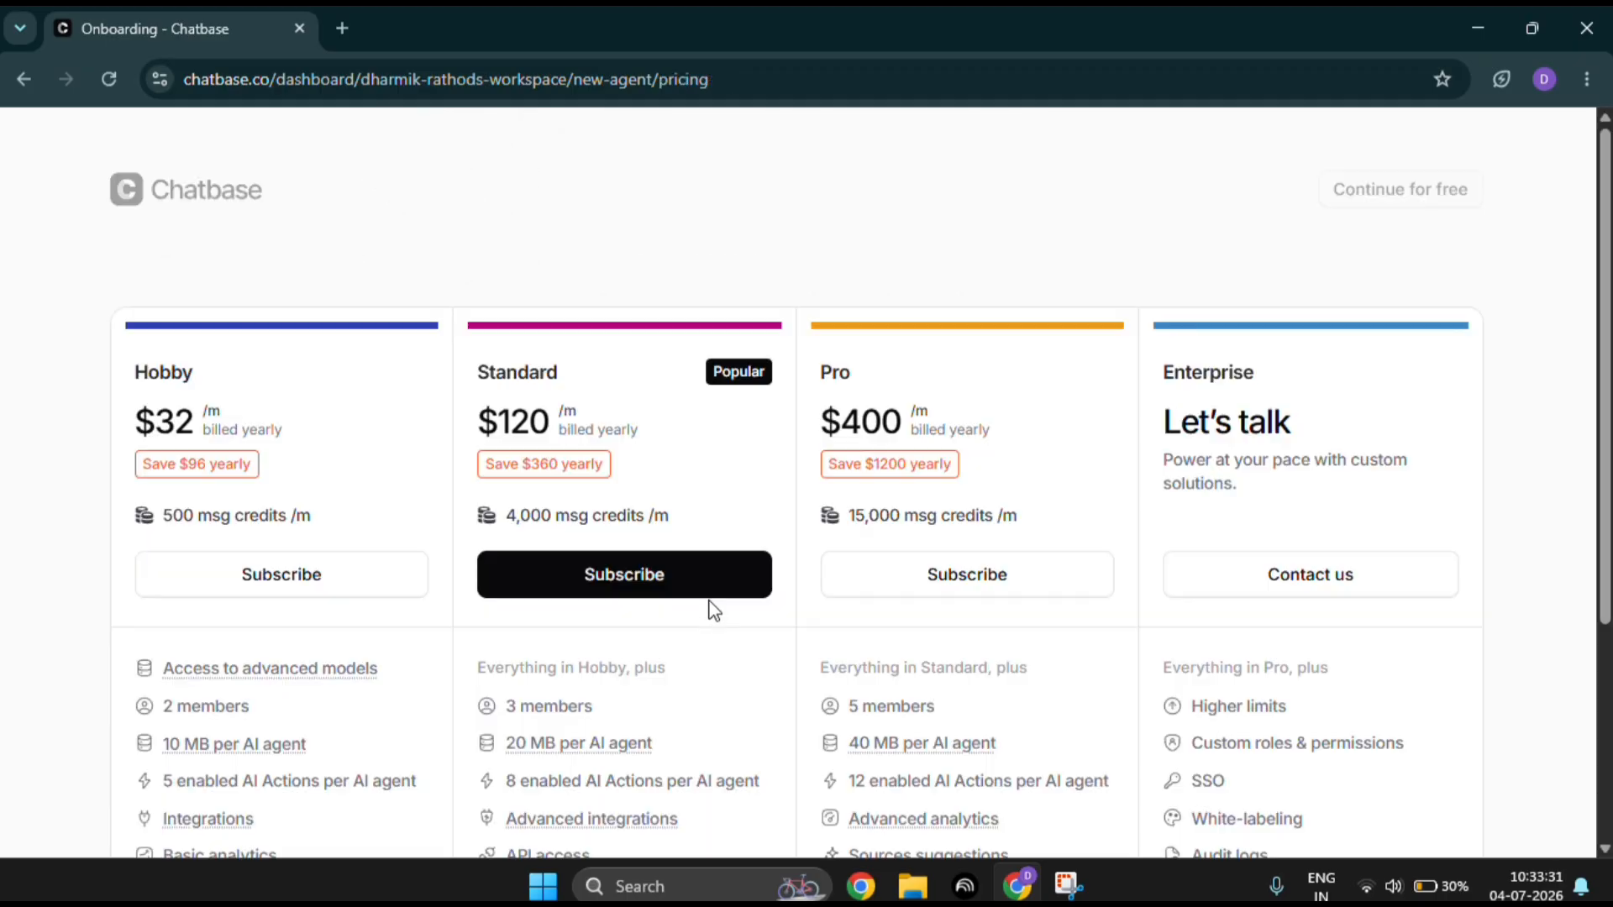
{"action": "scroll", "coordinate": [1418, 714], "scroll_direction": "down", "scroll_amount": 1}
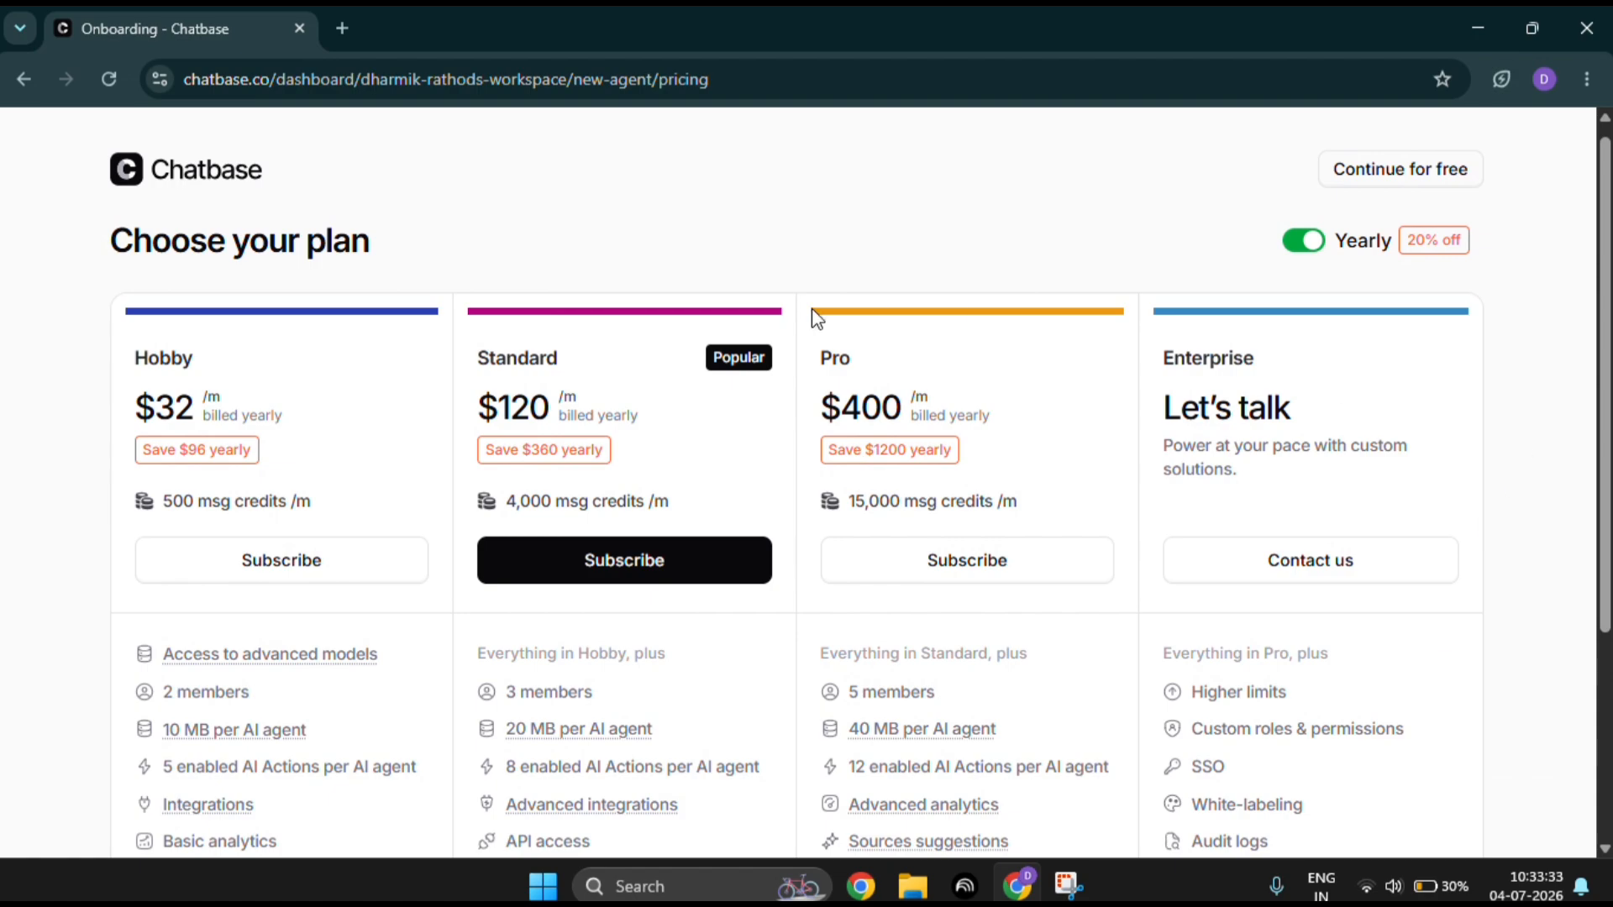
{"action": "left_click", "coordinate": [1372, 177]}
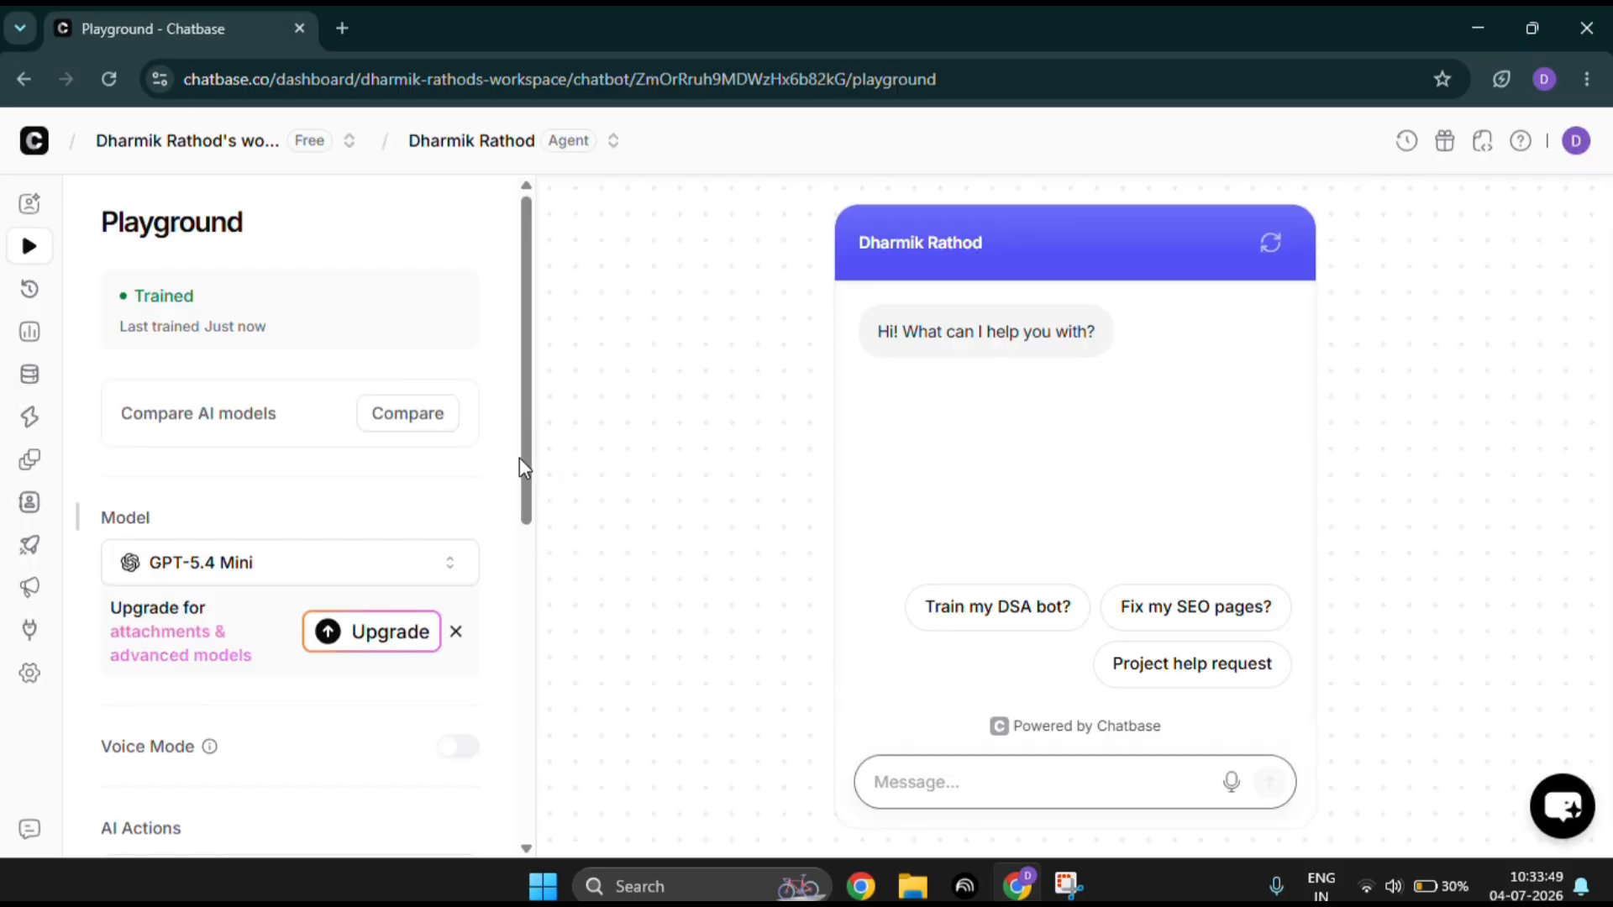
Ask the agent in the Playground who the site owner is
{"action": "left_click", "coordinate": [952, 781]}
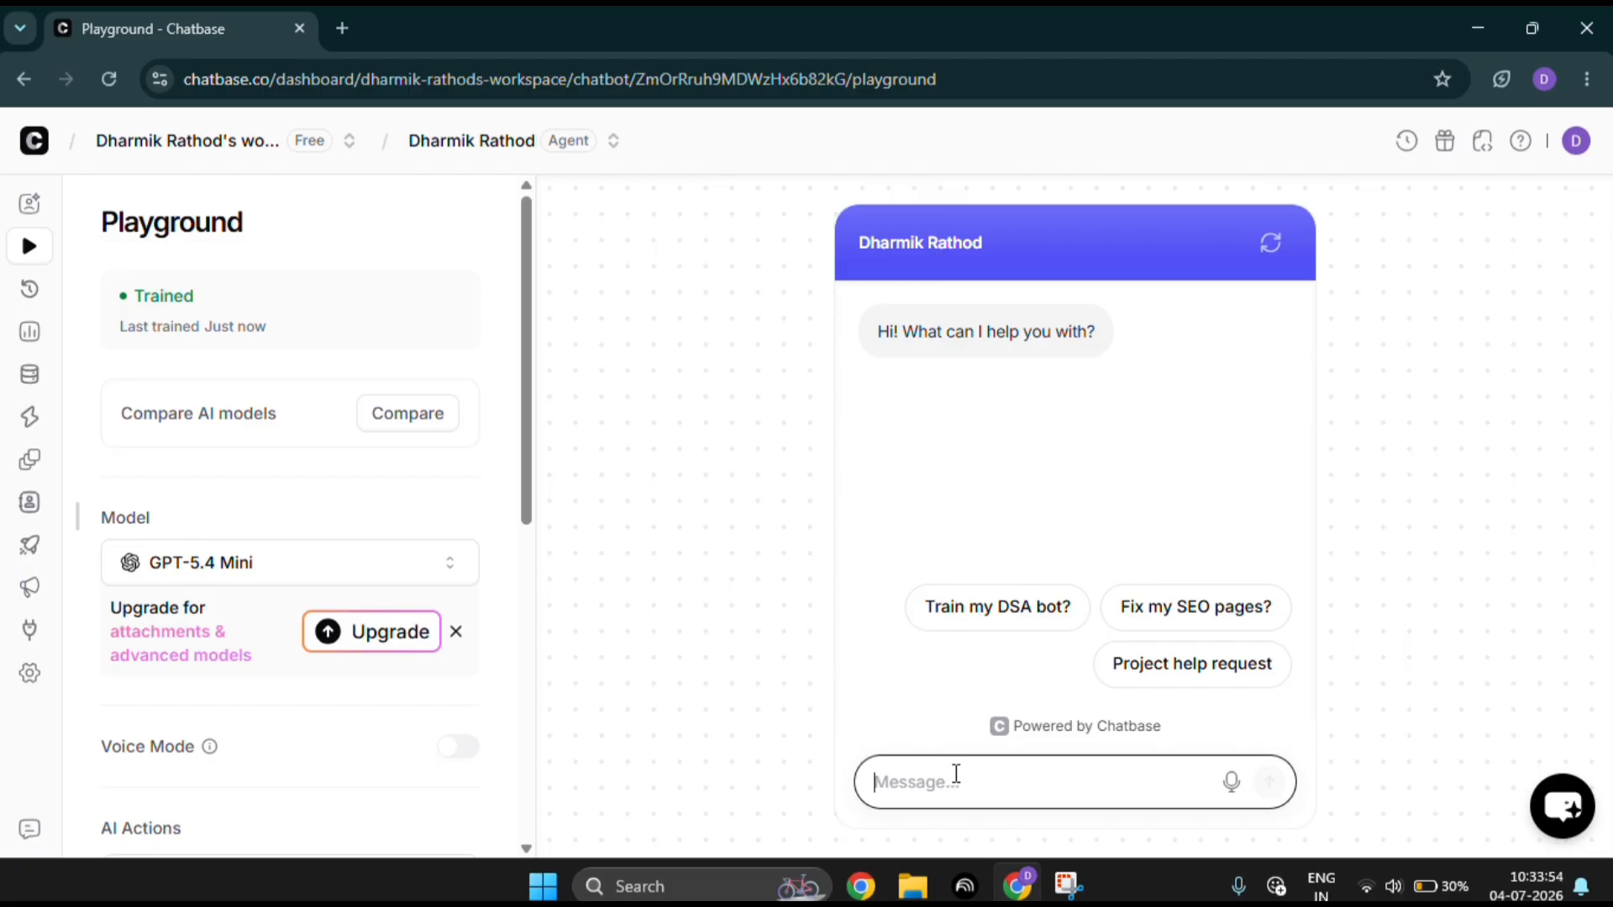
{"action": "type", "text": "Who is dhar"}
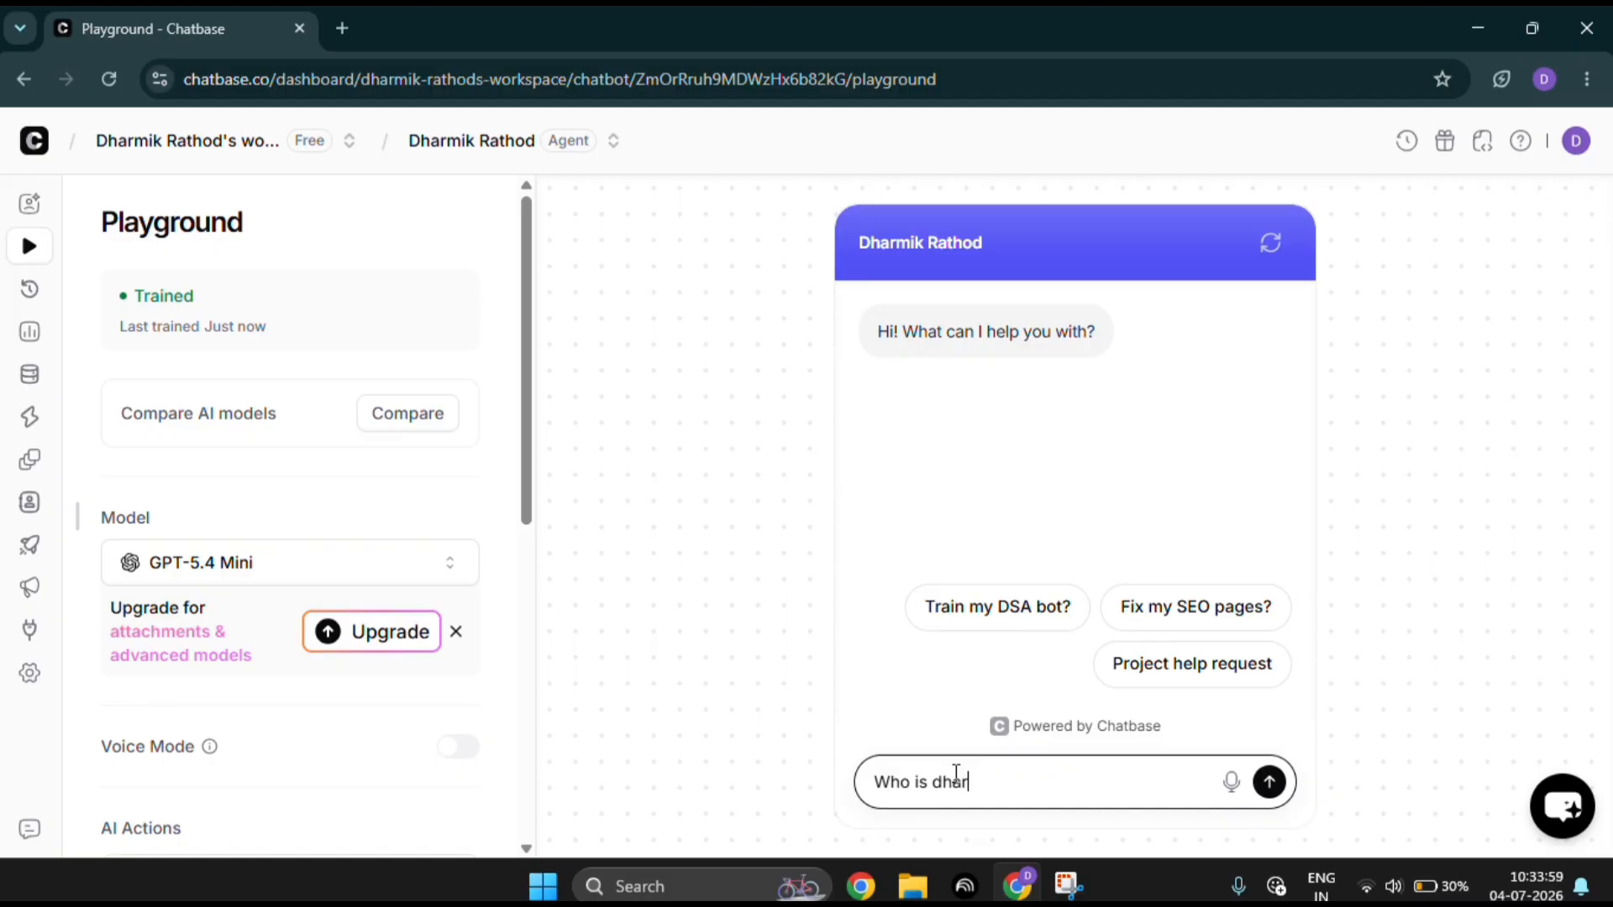
{"action": "type", "text": "mik"}
{"action": "key", "text": "Return"}
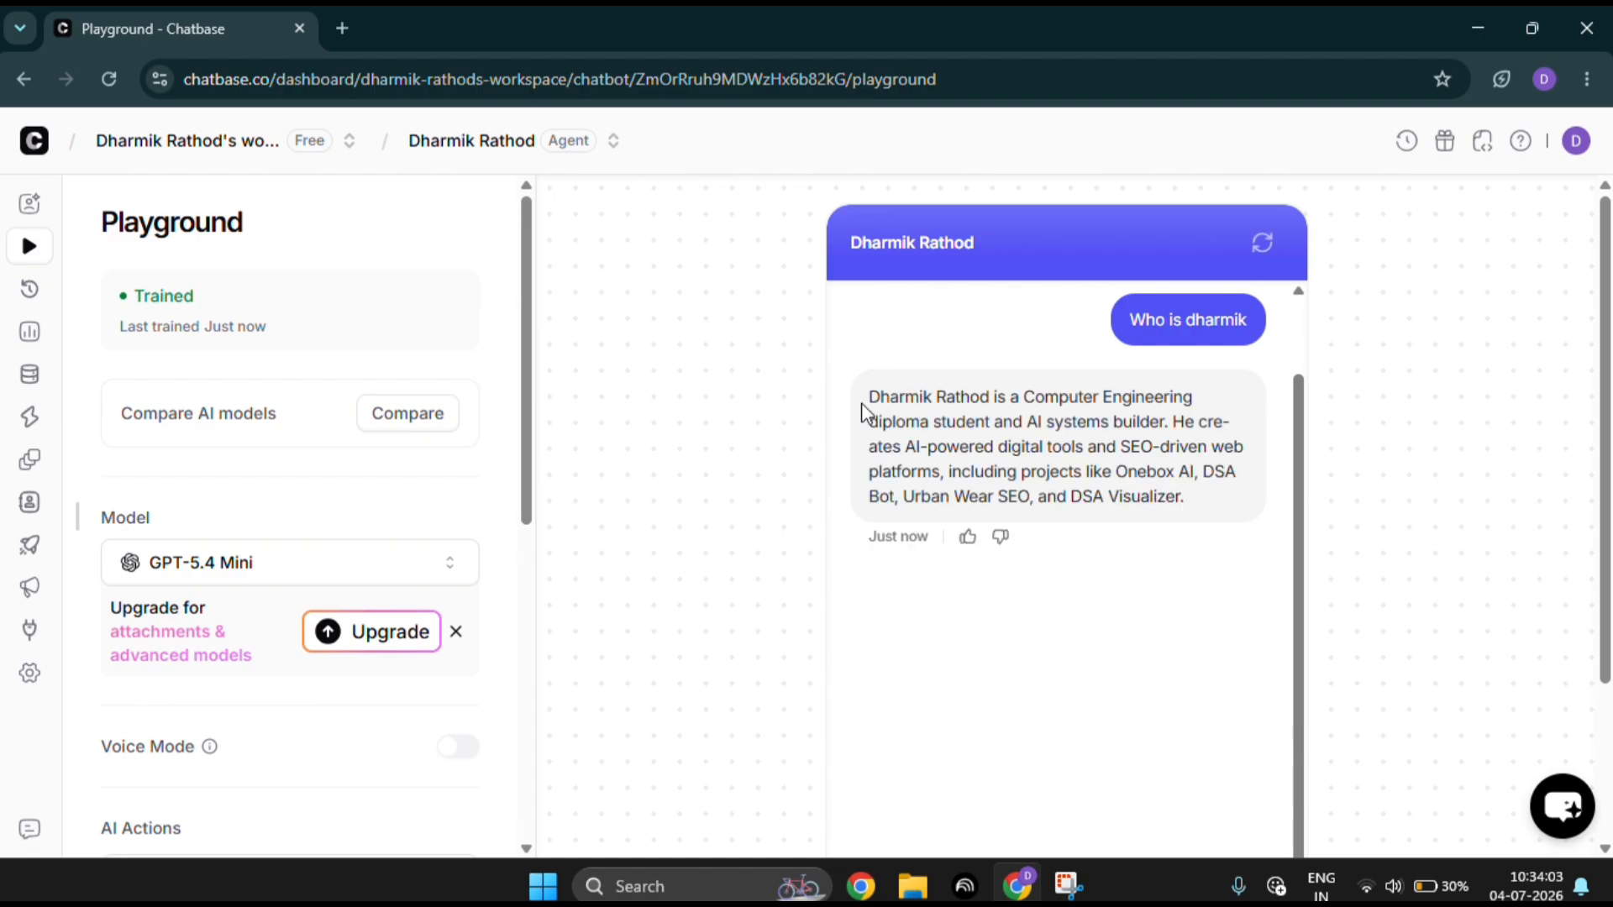
Give the agent's reply about the site owner a thumbs-up as helpful
{"action": "left_click_drag", "start_coordinate": [862, 395], "coordinate": [1262, 515]}
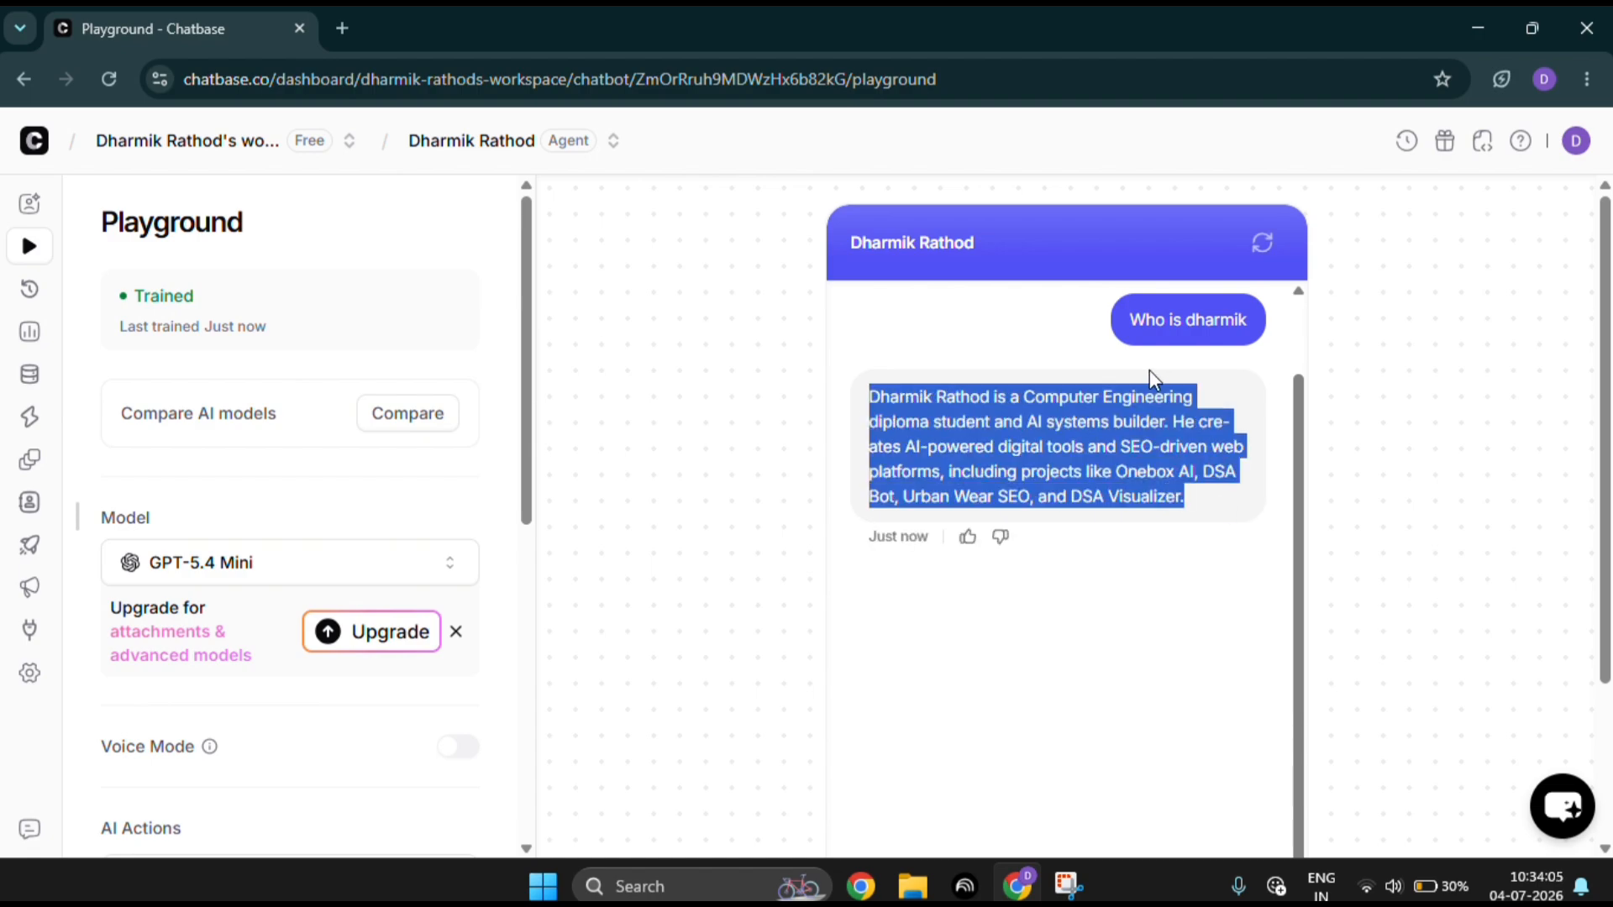
{"action": "left_click", "coordinate": [968, 536]}
{"action": "left_click", "coordinate": [874, 592]}
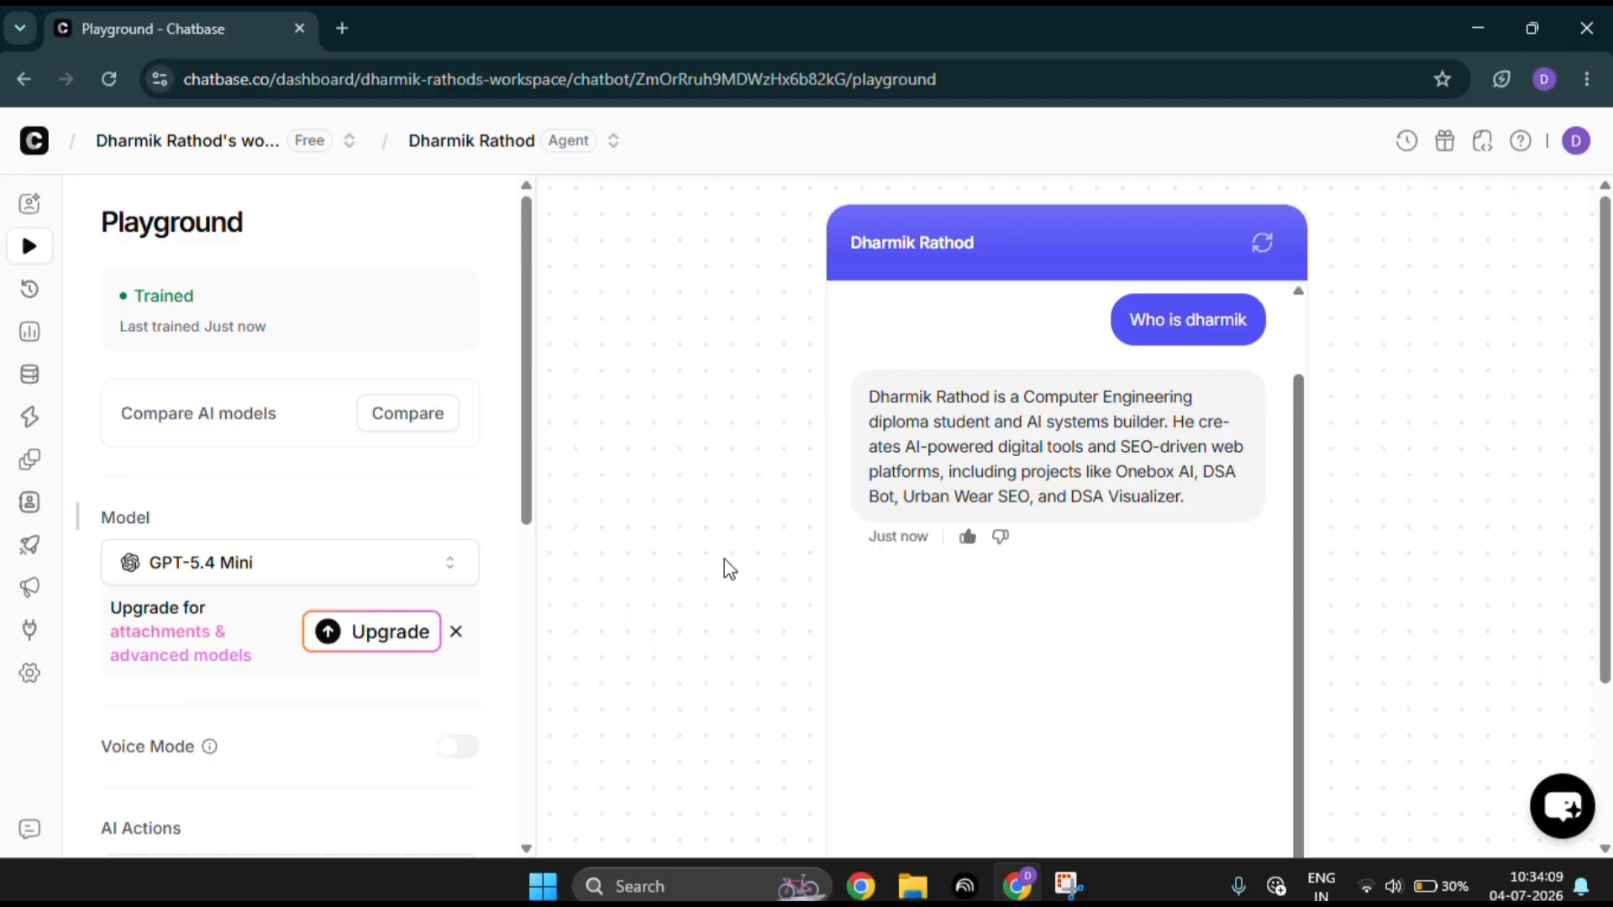
{"action": "scroll", "coordinate": [414, 658], "scroll_direction": "down", "scroll_amount": 4}
{"action": "scroll", "coordinate": [414, 653], "scroll_direction": "up", "scroll_amount": 1}
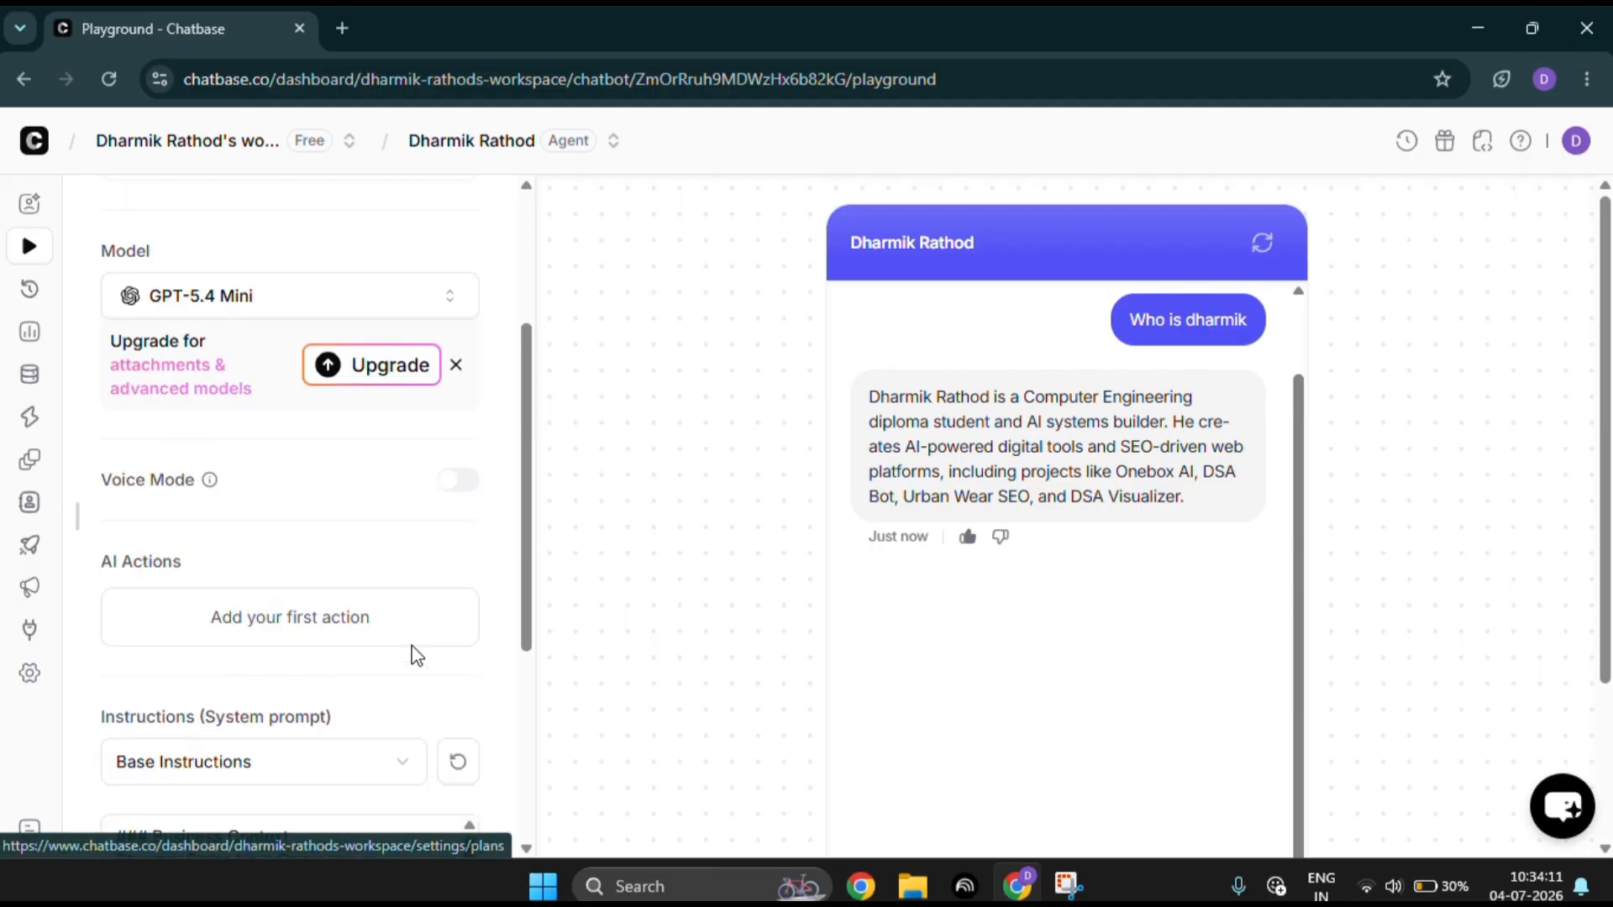
{"action": "mouse_move", "coordinate": [17, 576]}
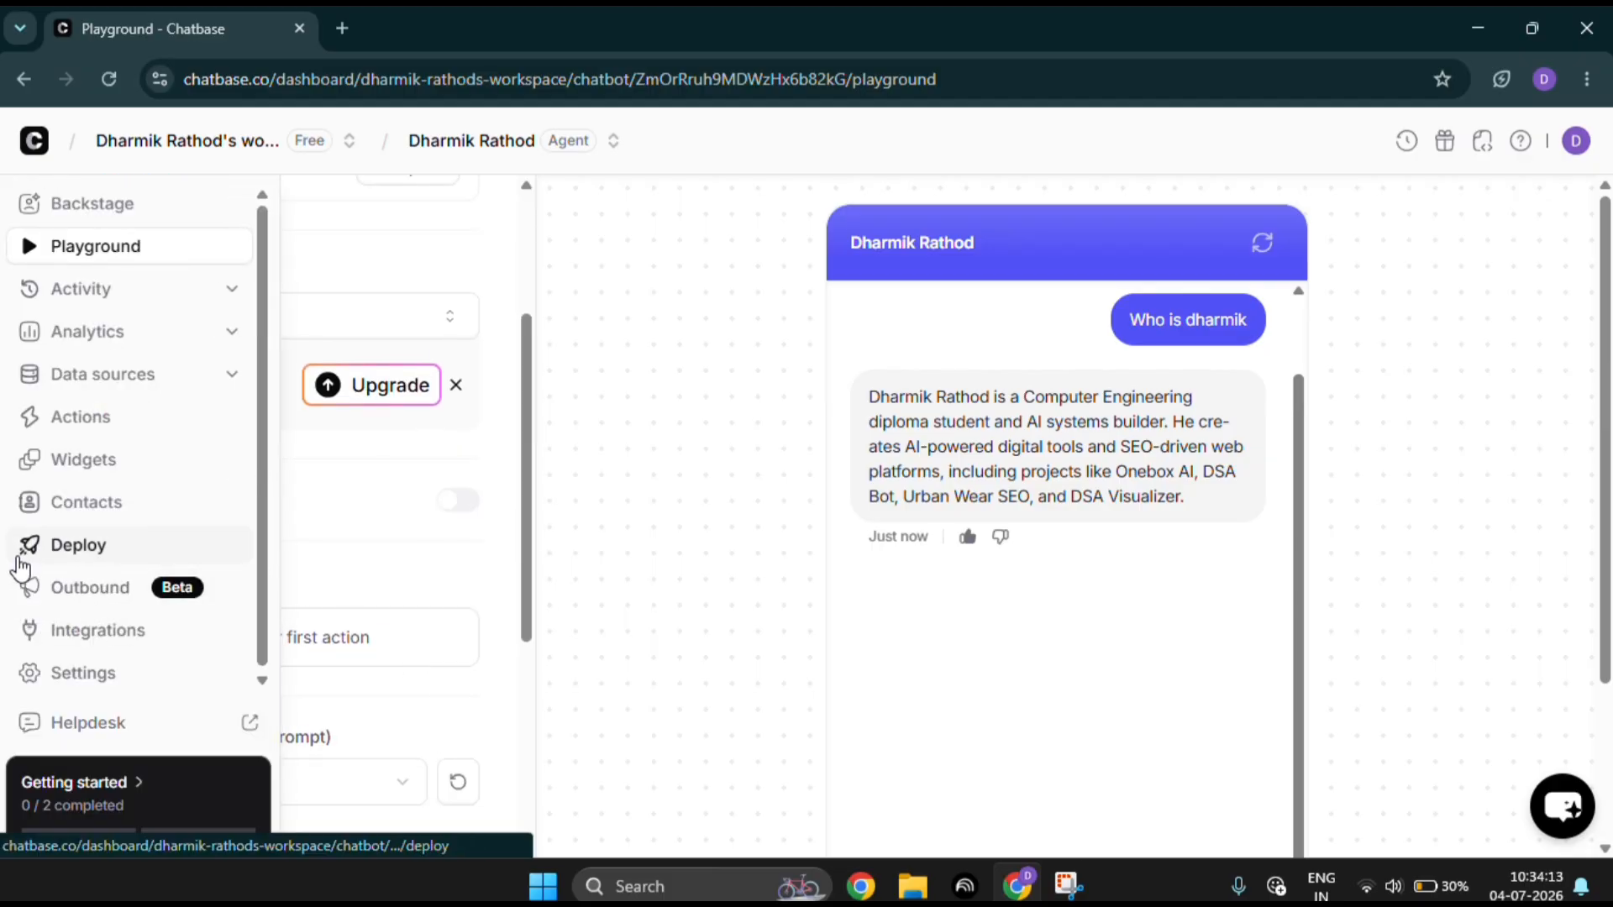
Enable the Chat widget channel under Deploy and open its Manage settings
{"action": "left_click", "coordinate": [19, 568]}
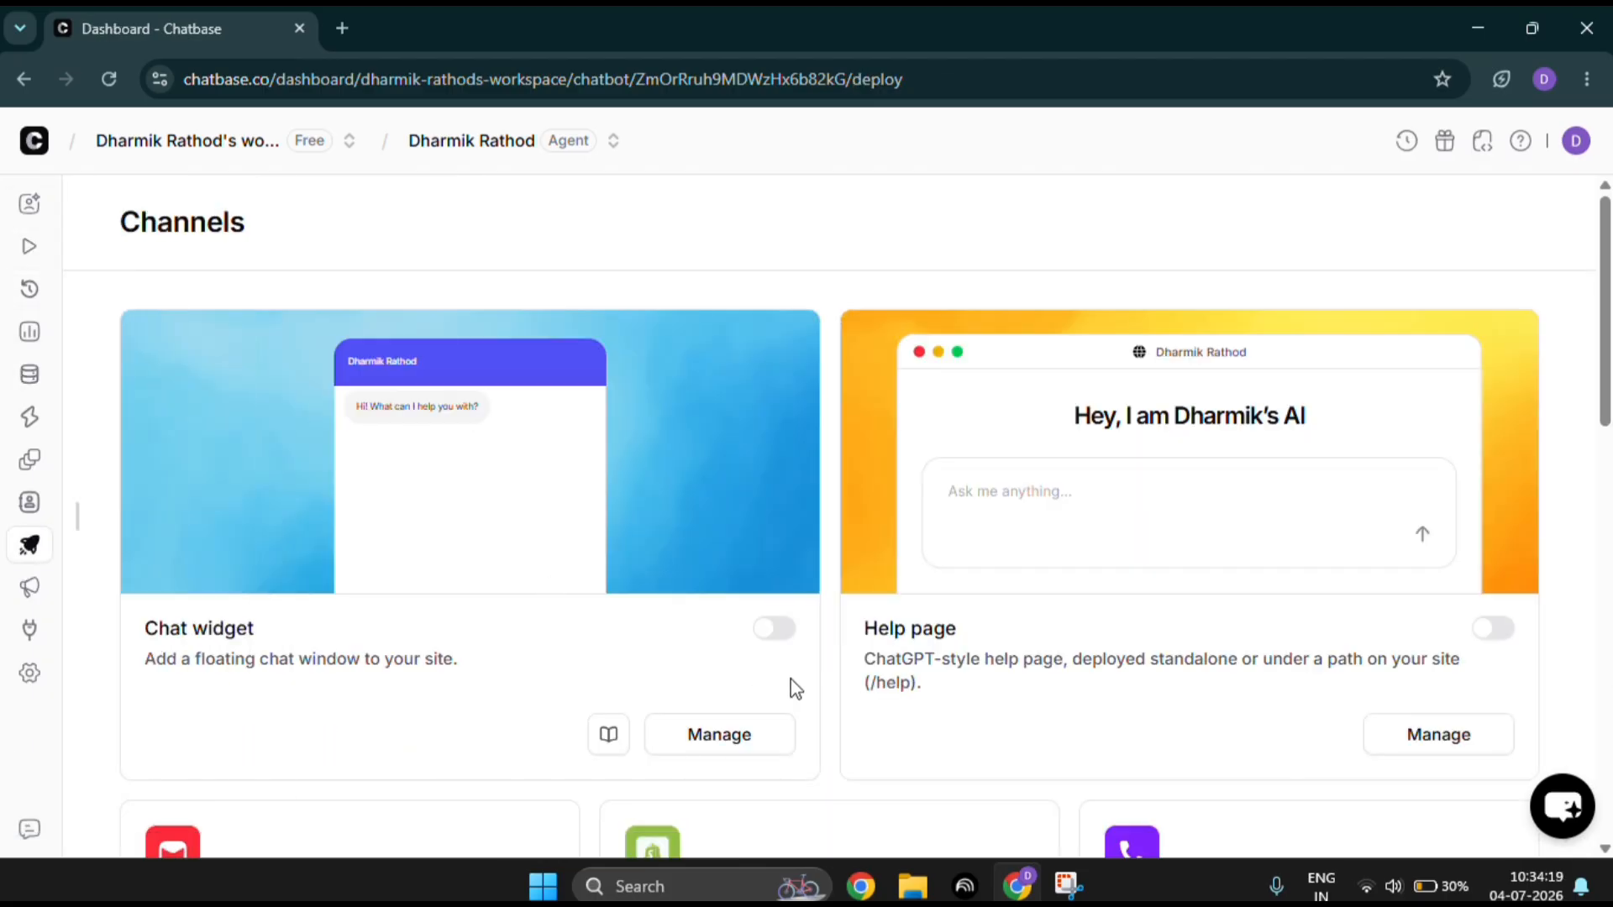
{"action": "left_click", "coordinate": [781, 635]}
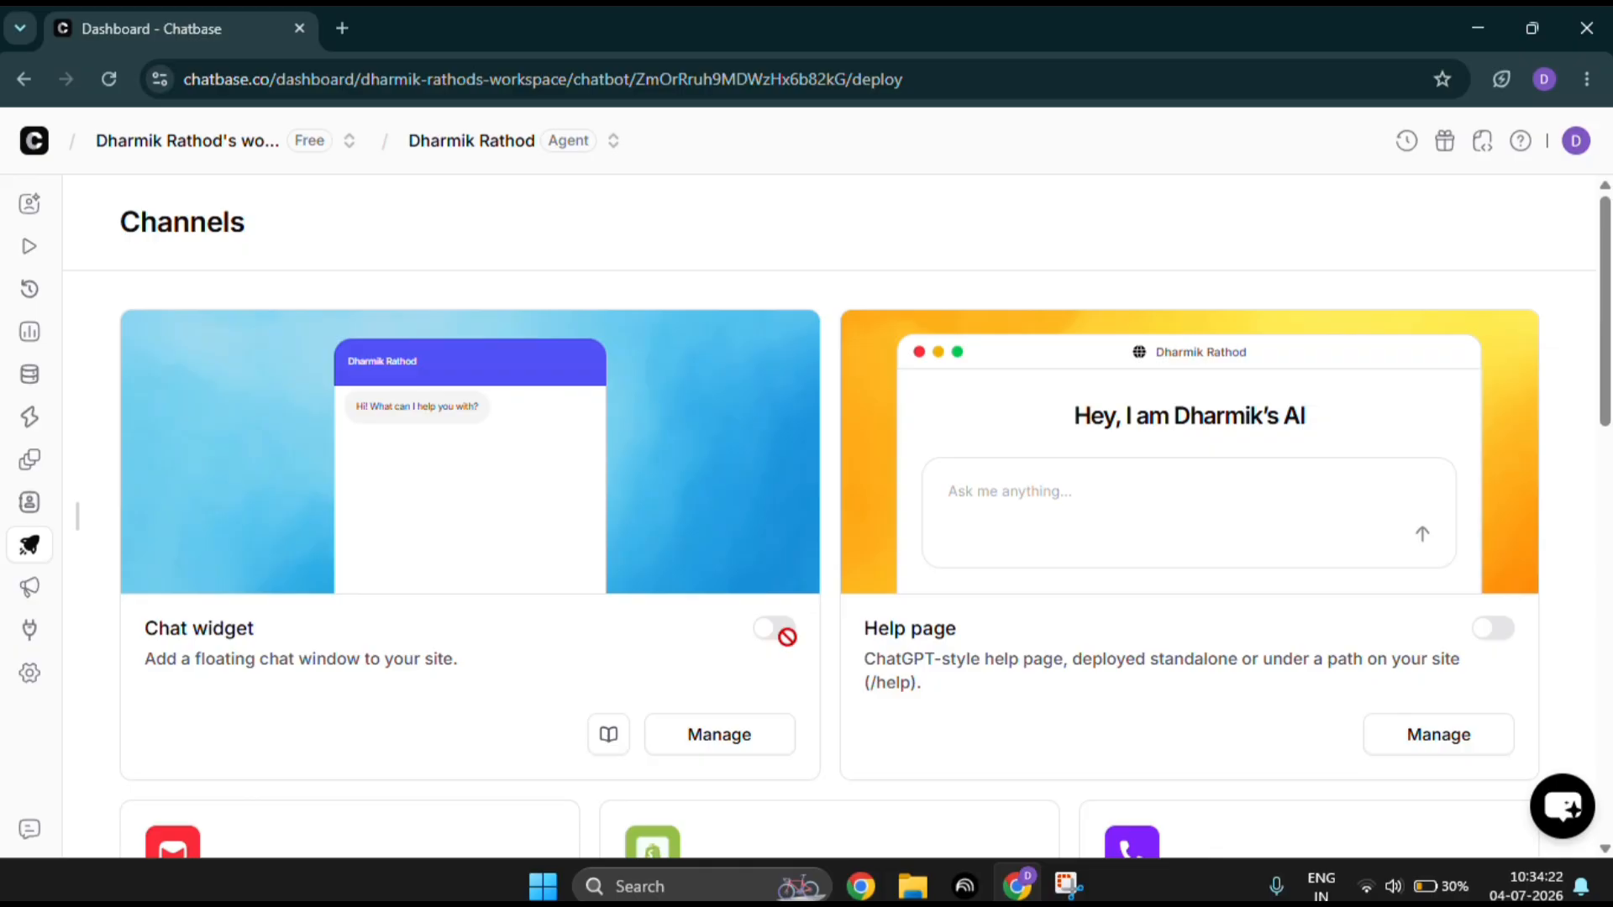
{"action": "left_click", "coordinate": [711, 750]}
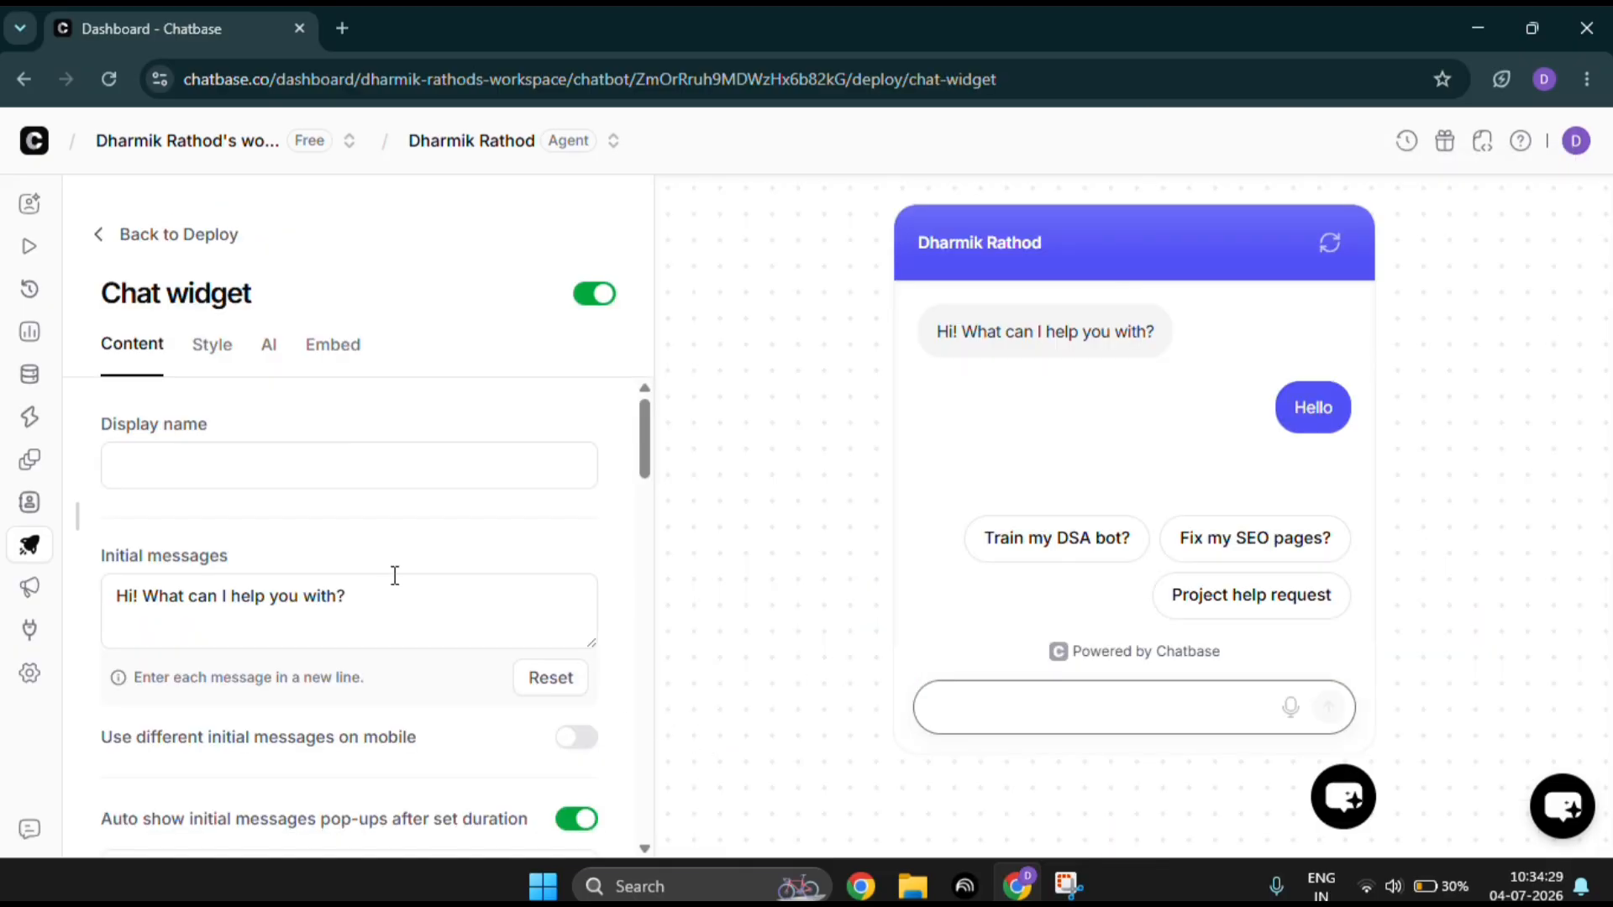
Set the widget's display name to the site owner's bot name
{"action": "left_click", "coordinate": [428, 486]}
{"action": "type", "text": "D"}
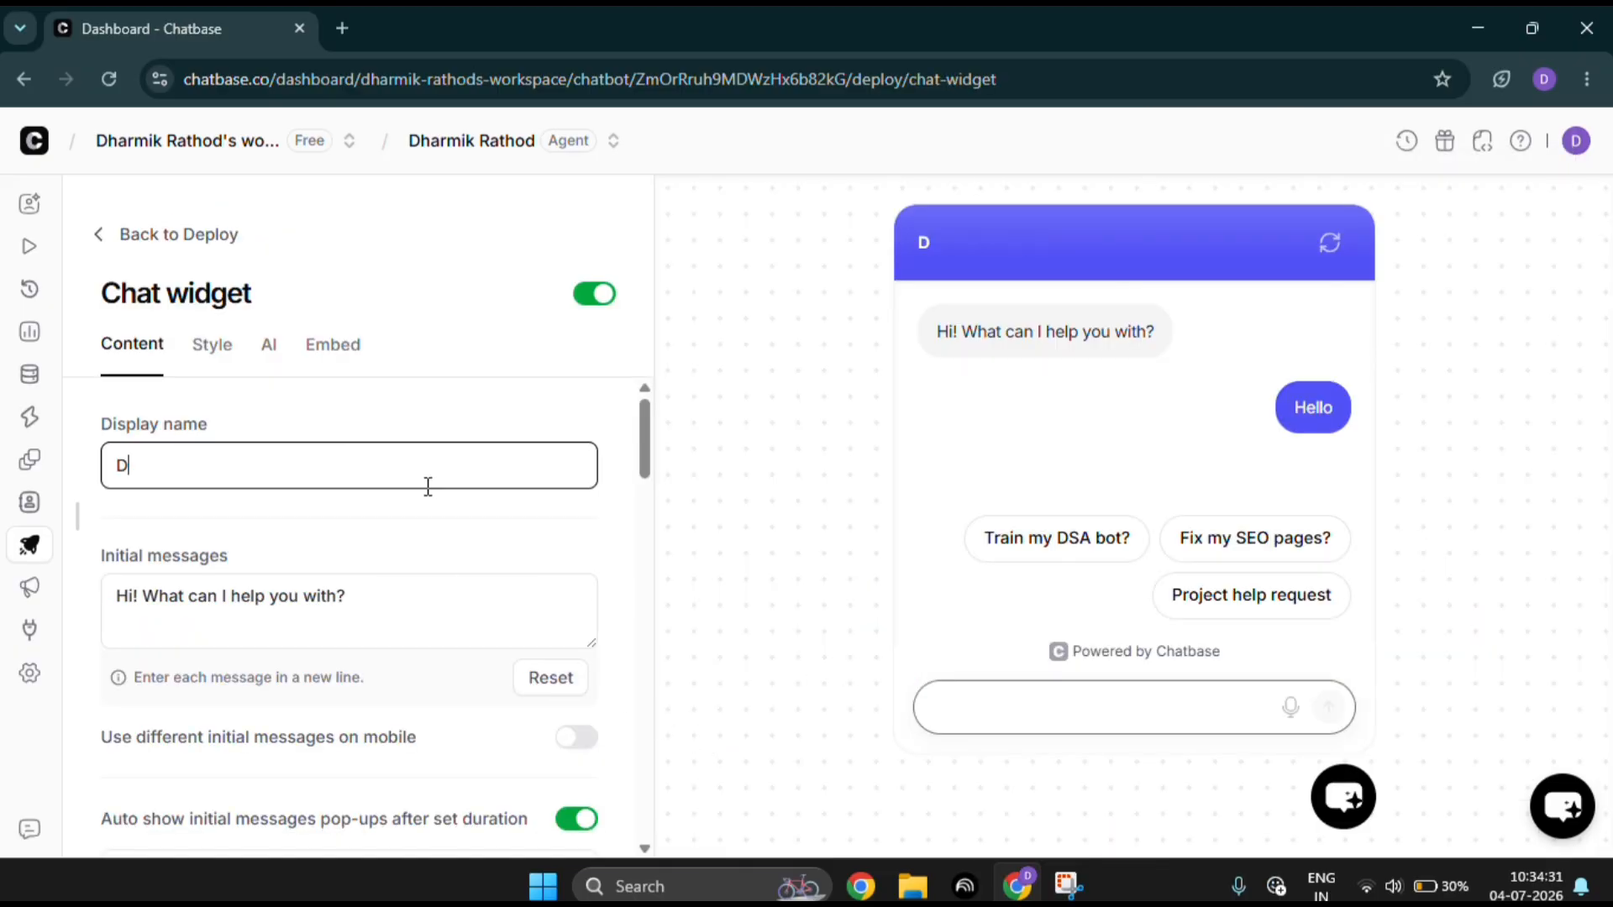
{"action": "type", "text": "harmik"}
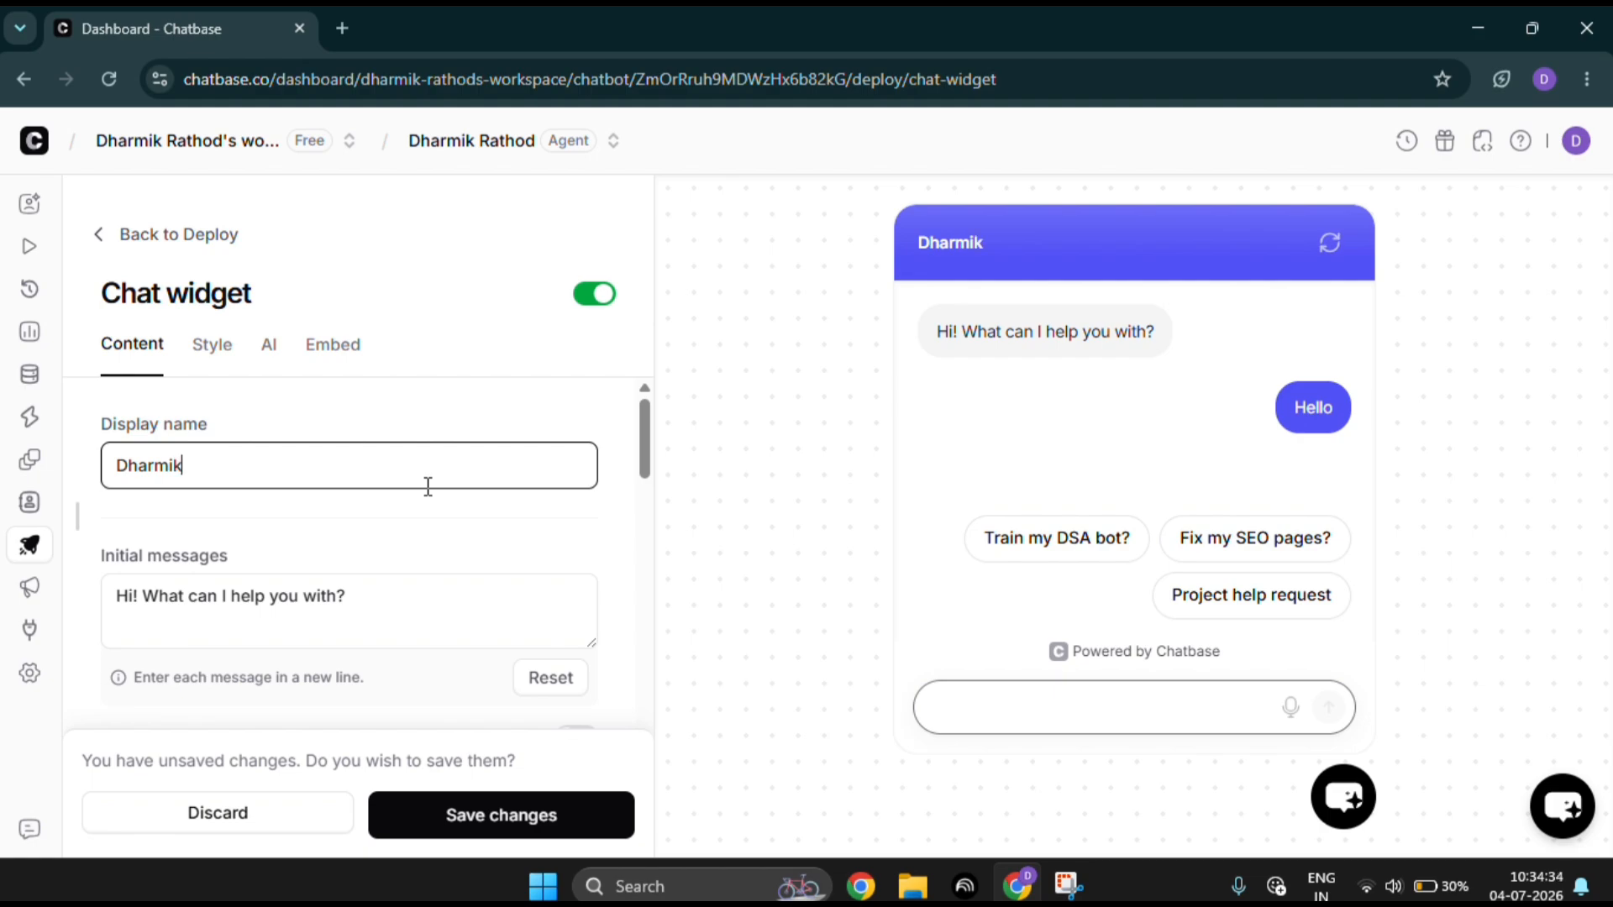
{"action": "type", "text": "'s Bot"}
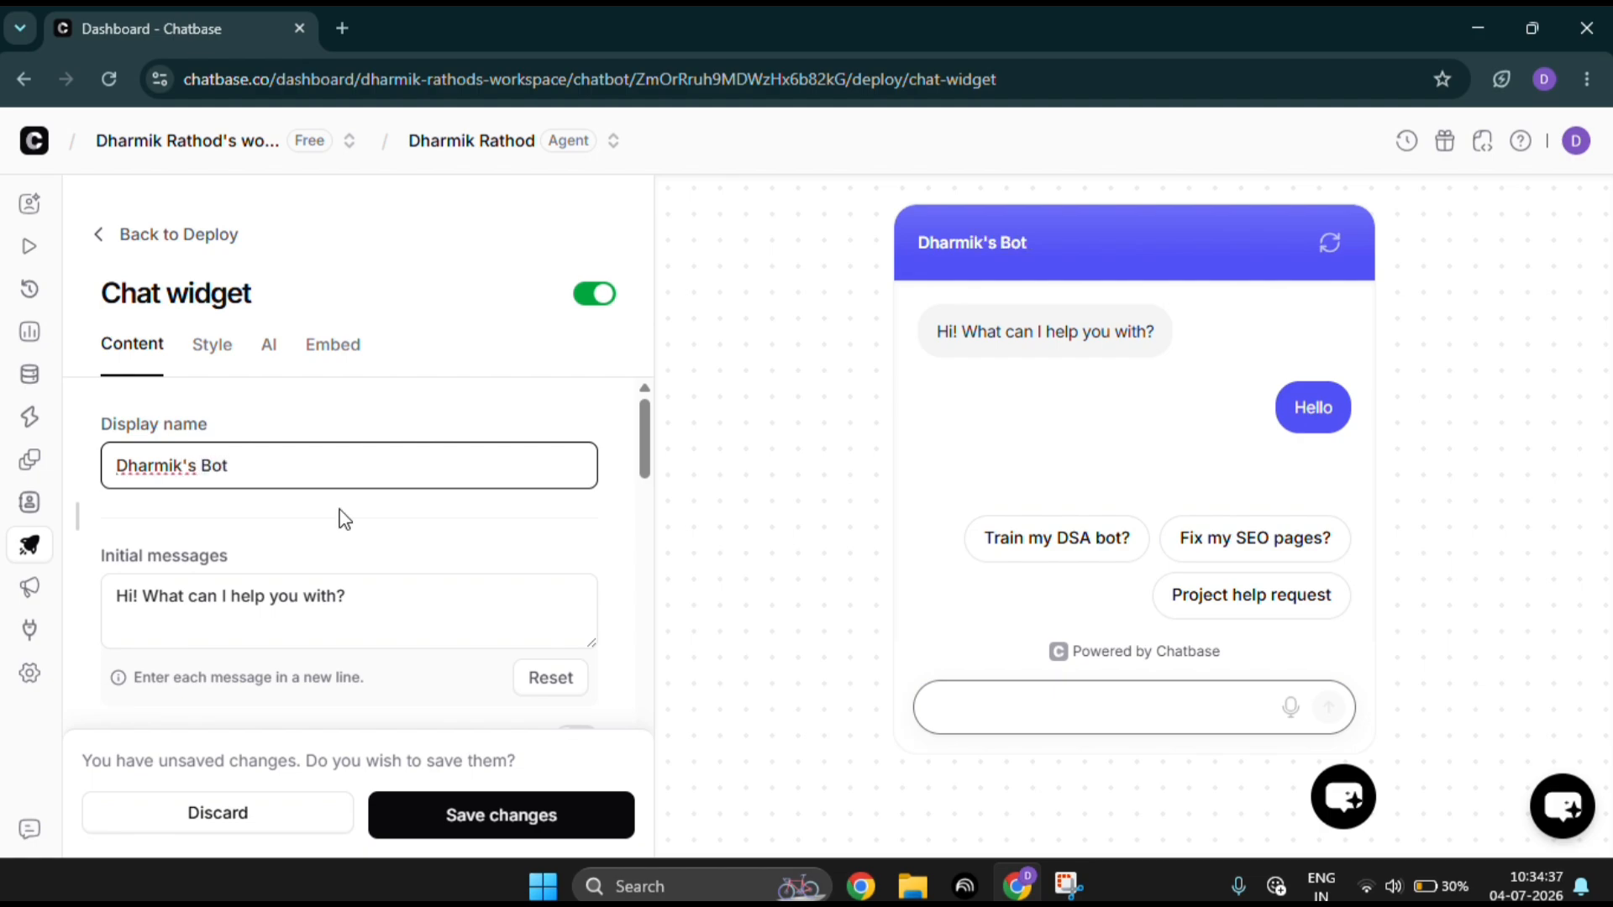
{"action": "scroll", "coordinate": [341, 519], "scroll_direction": "down", "scroll_amount": 2}
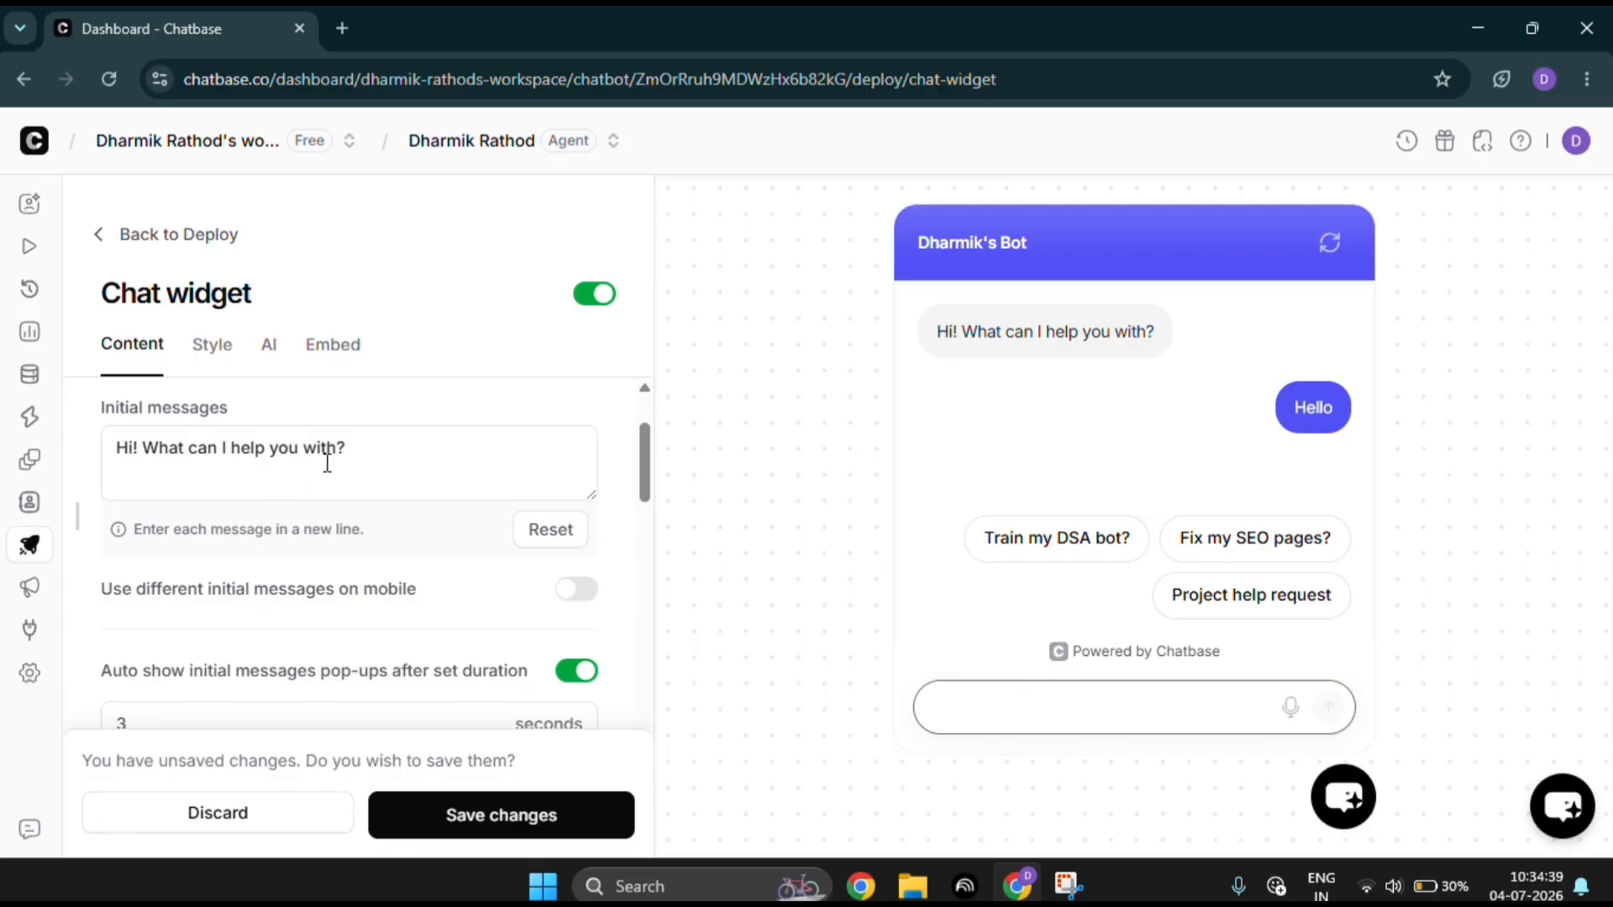
{"action": "scroll", "coordinate": [327, 464], "scroll_direction": "down", "scroll_amount": 1}
{"action": "scroll", "coordinate": [437, 571], "scroll_direction": "down", "scroll_amount": 2}
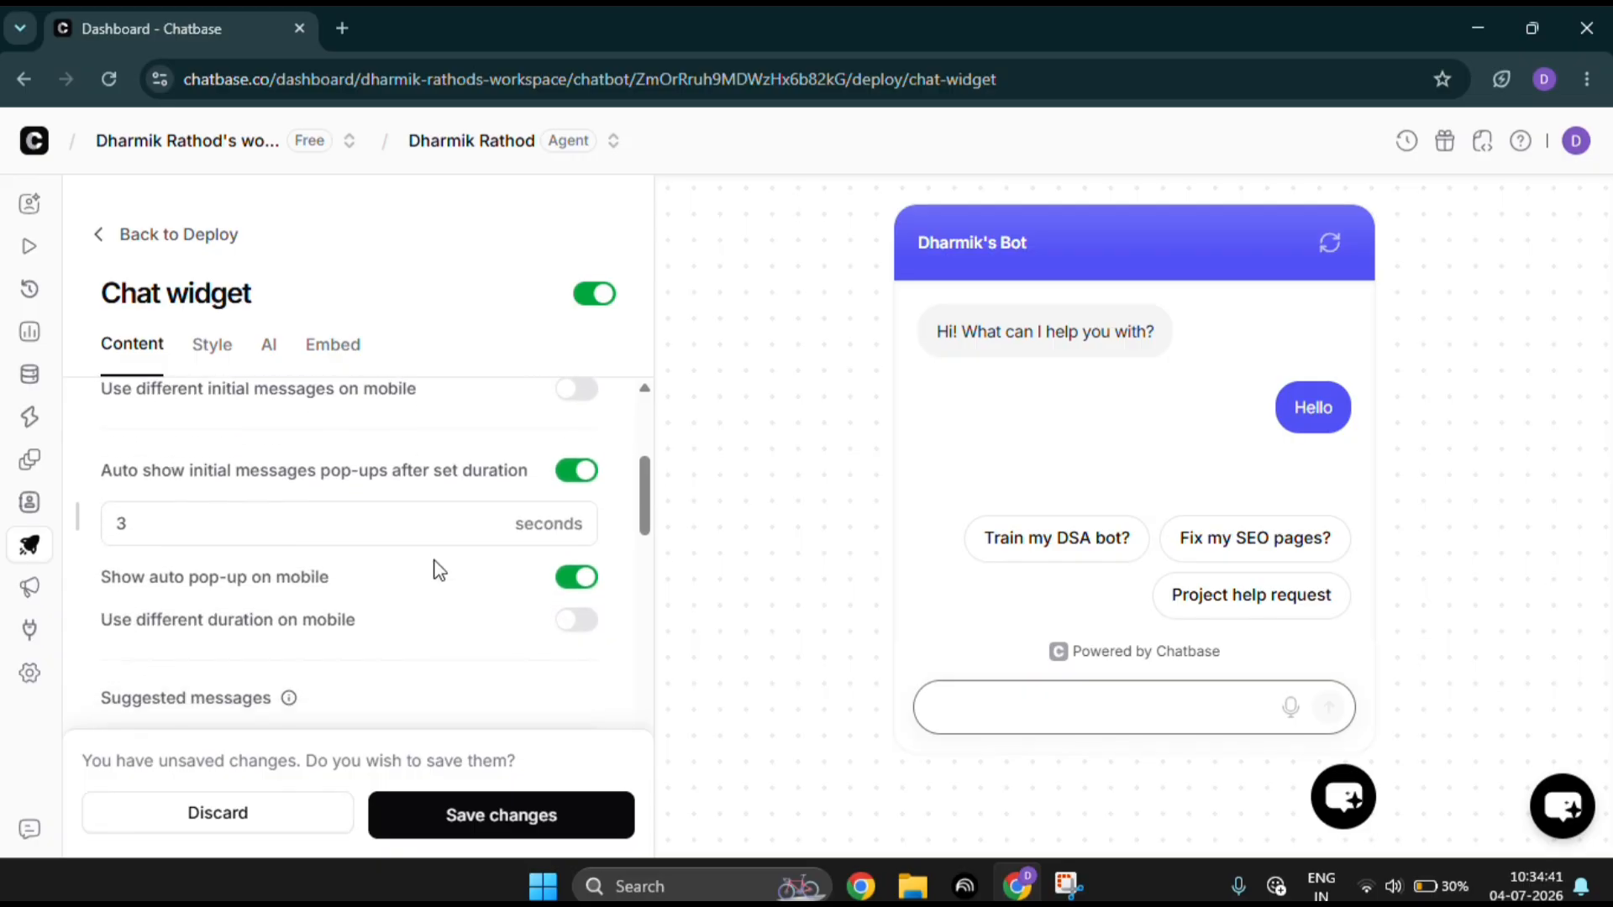
{"action": "scroll", "coordinate": [436, 569], "scroll_direction": "down", "scroll_amount": 1}
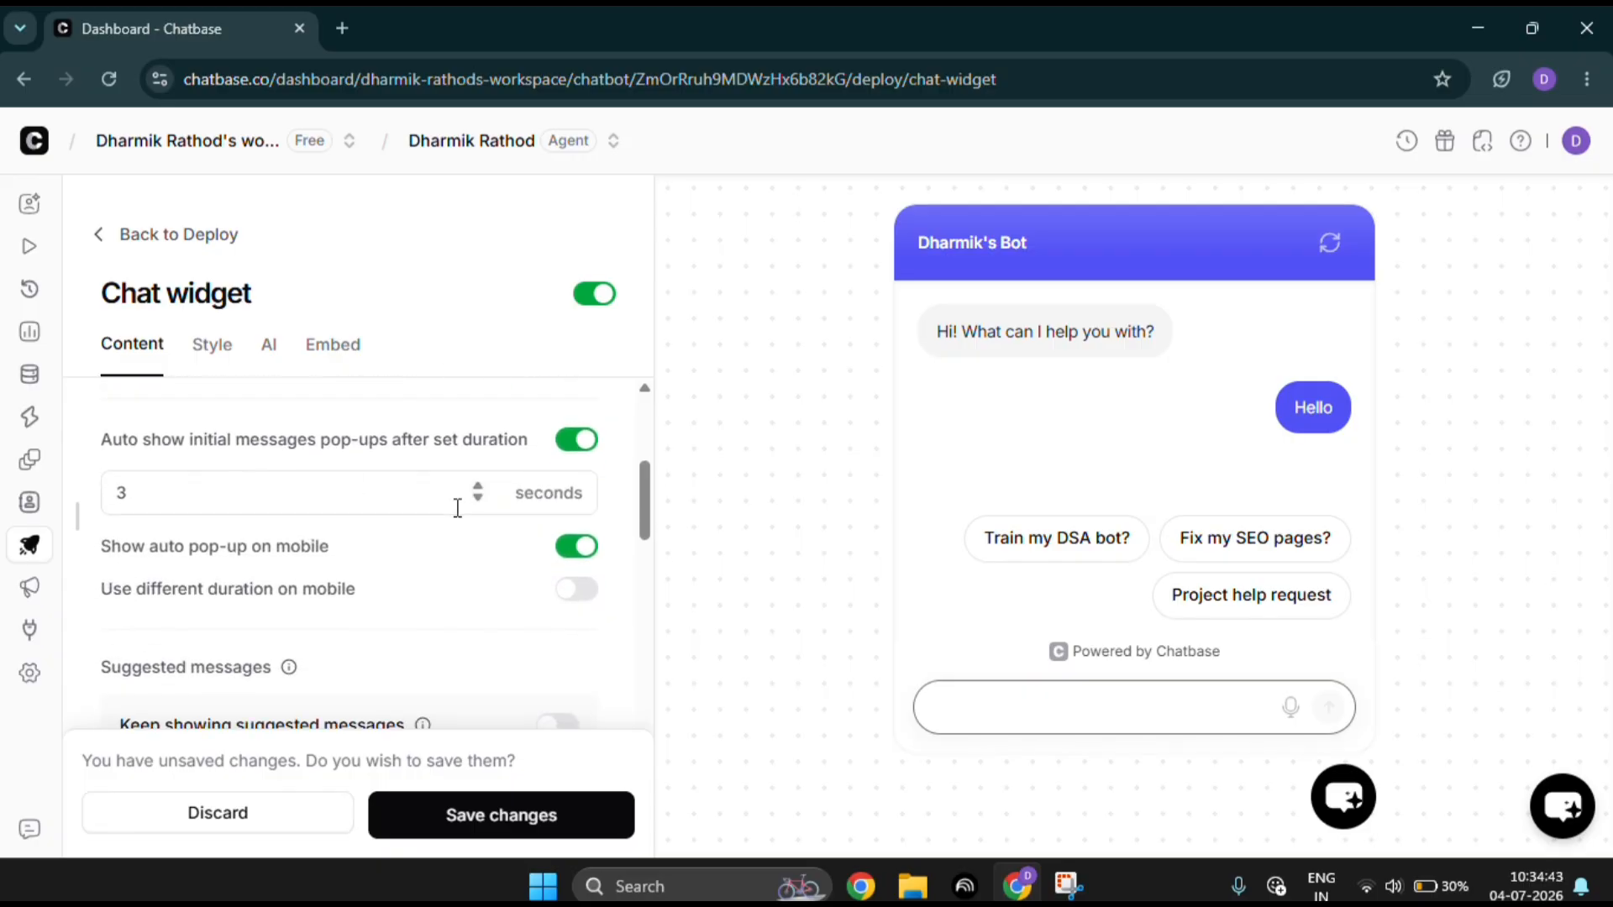
{"action": "scroll", "coordinate": [458, 508], "scroll_direction": "down", "scroll_amount": 5}
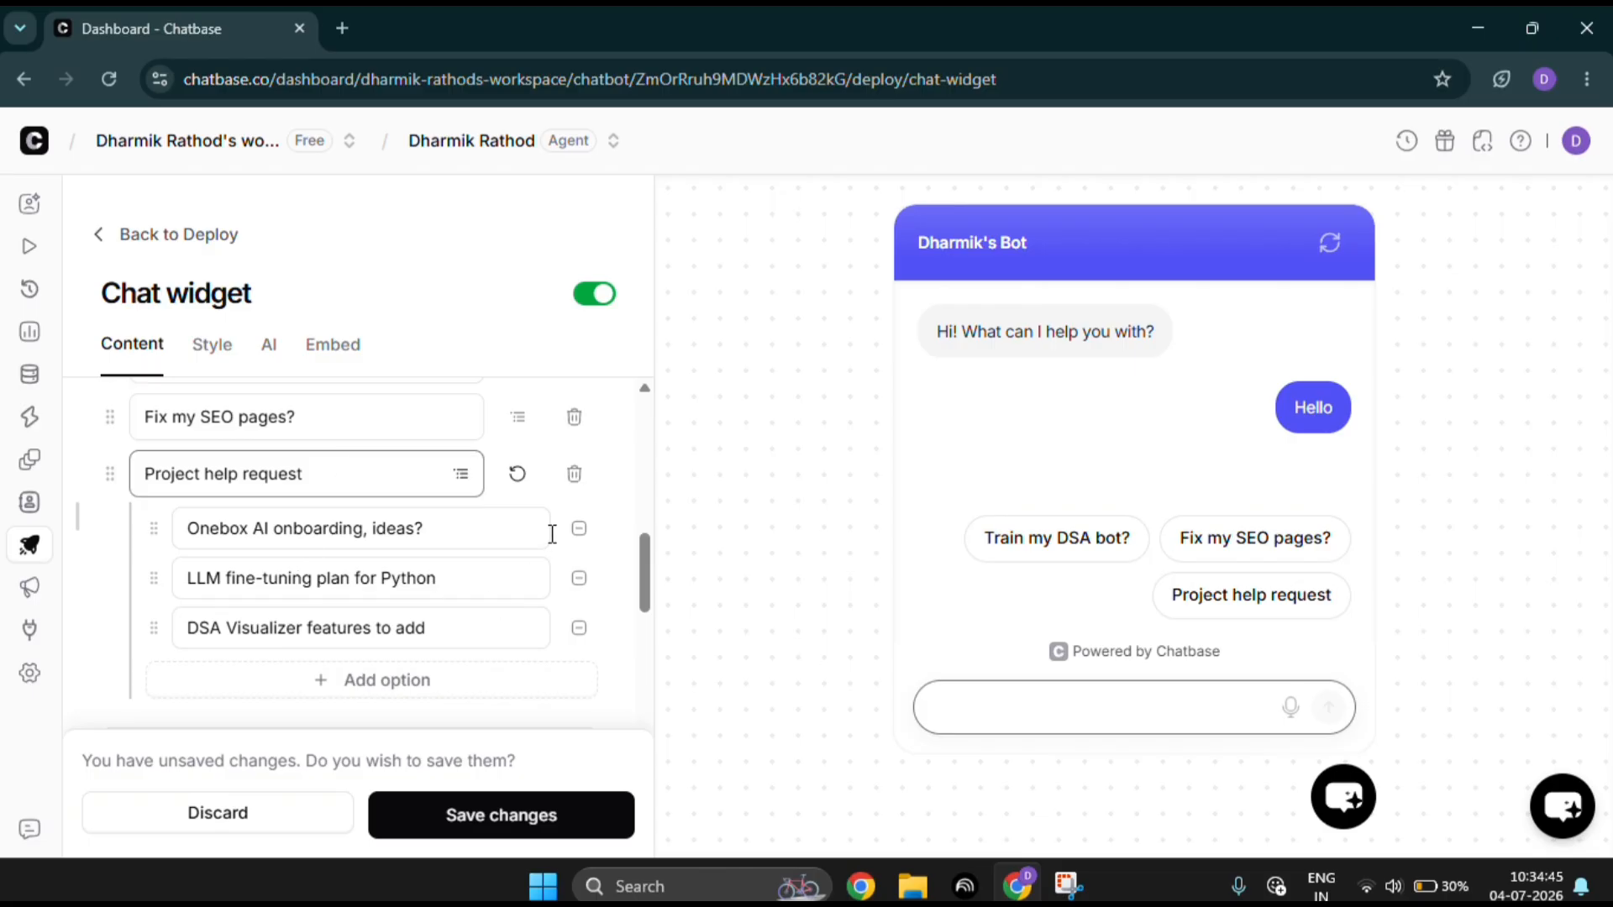
{"action": "scroll", "coordinate": [520, 621], "scroll_direction": "down", "scroll_amount": 5}
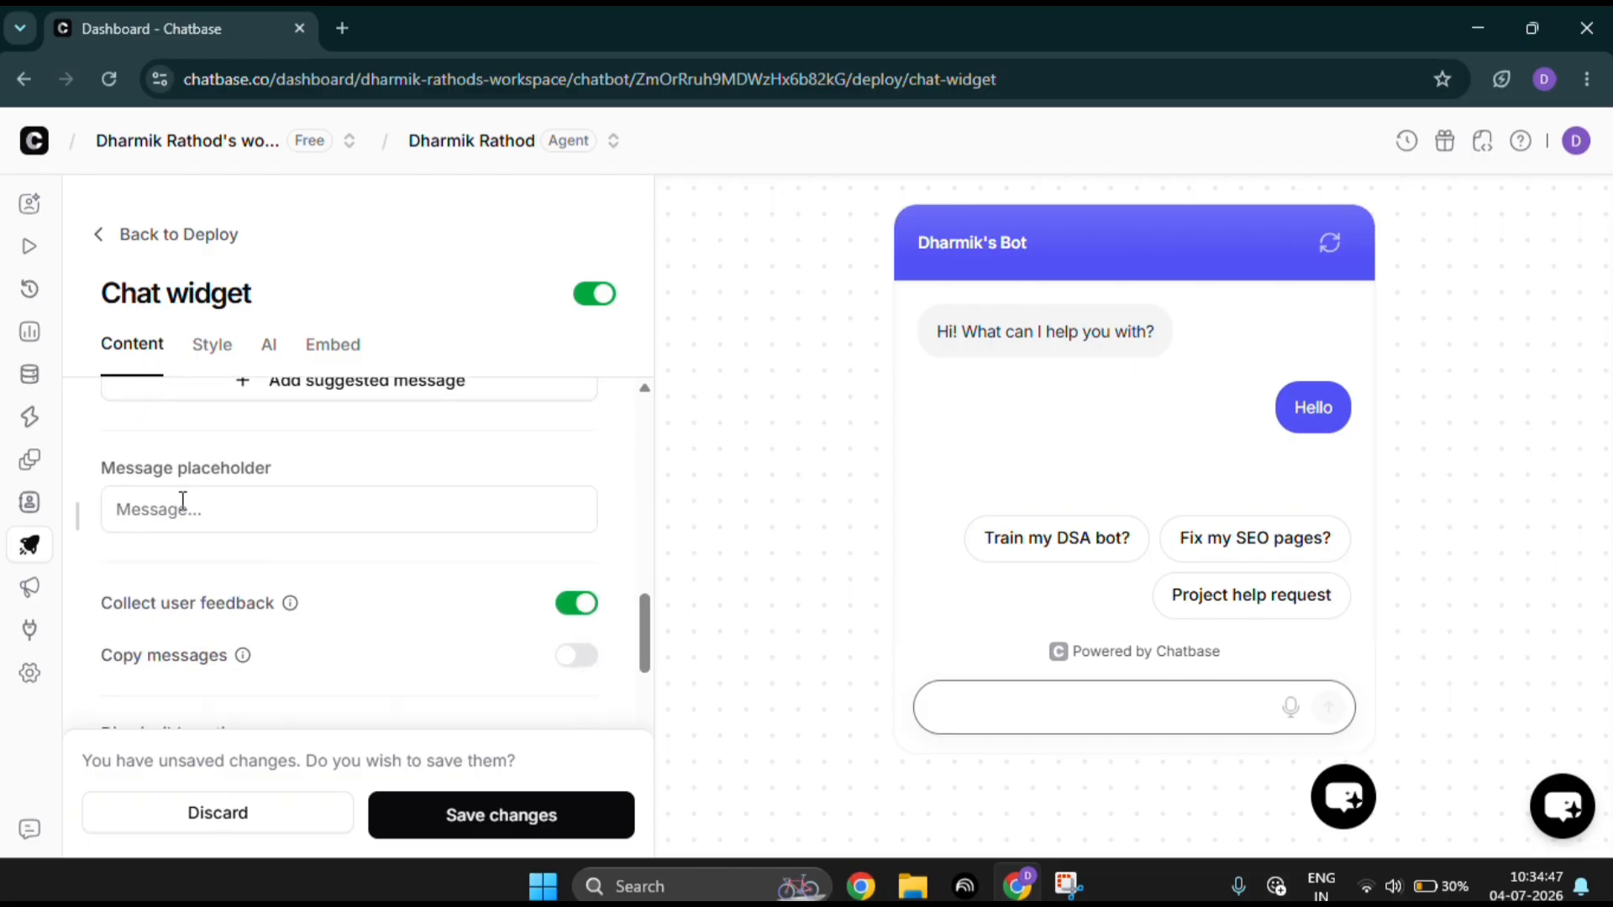
Set the message placeholder to 'hello' and review the remaining content settings
{"action": "left_click", "coordinate": [217, 518]}
{"action": "type", "text": "hello"}
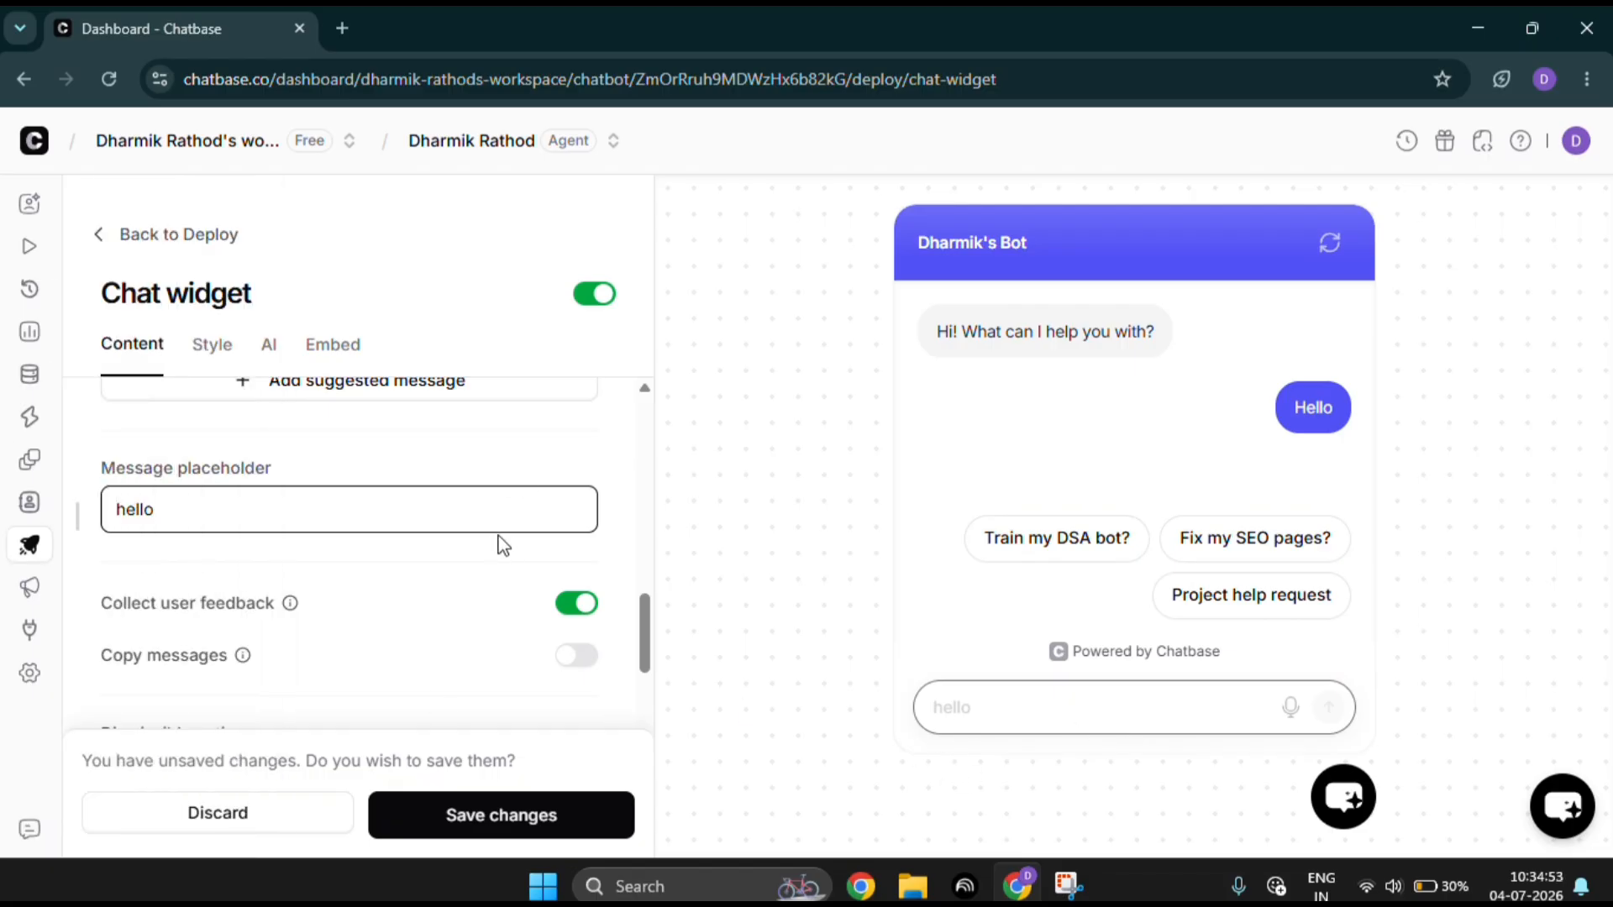
{"action": "scroll", "coordinate": [479, 564], "scroll_direction": "down", "scroll_amount": 2}
{"action": "scroll", "coordinate": [485, 575], "scroll_direction": "down", "scroll_amount": 1}
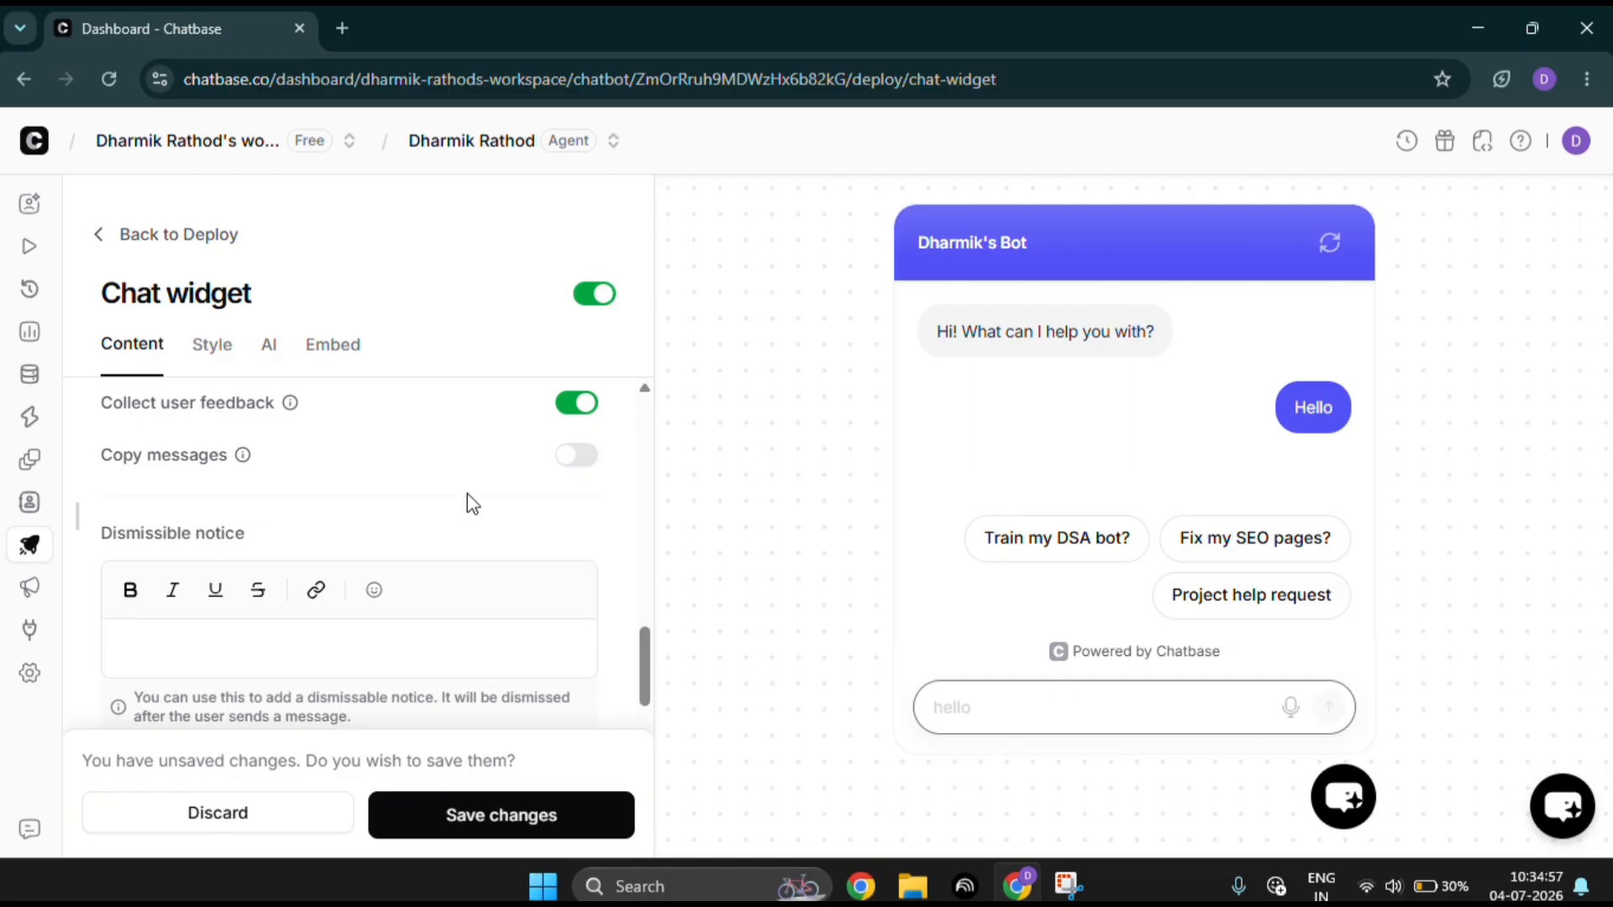
{"action": "scroll", "coordinate": [465, 501], "scroll_direction": "down", "scroll_amount": 2}
{"action": "scroll", "coordinate": [375, 498], "scroll_direction": "down", "scroll_amount": 8}
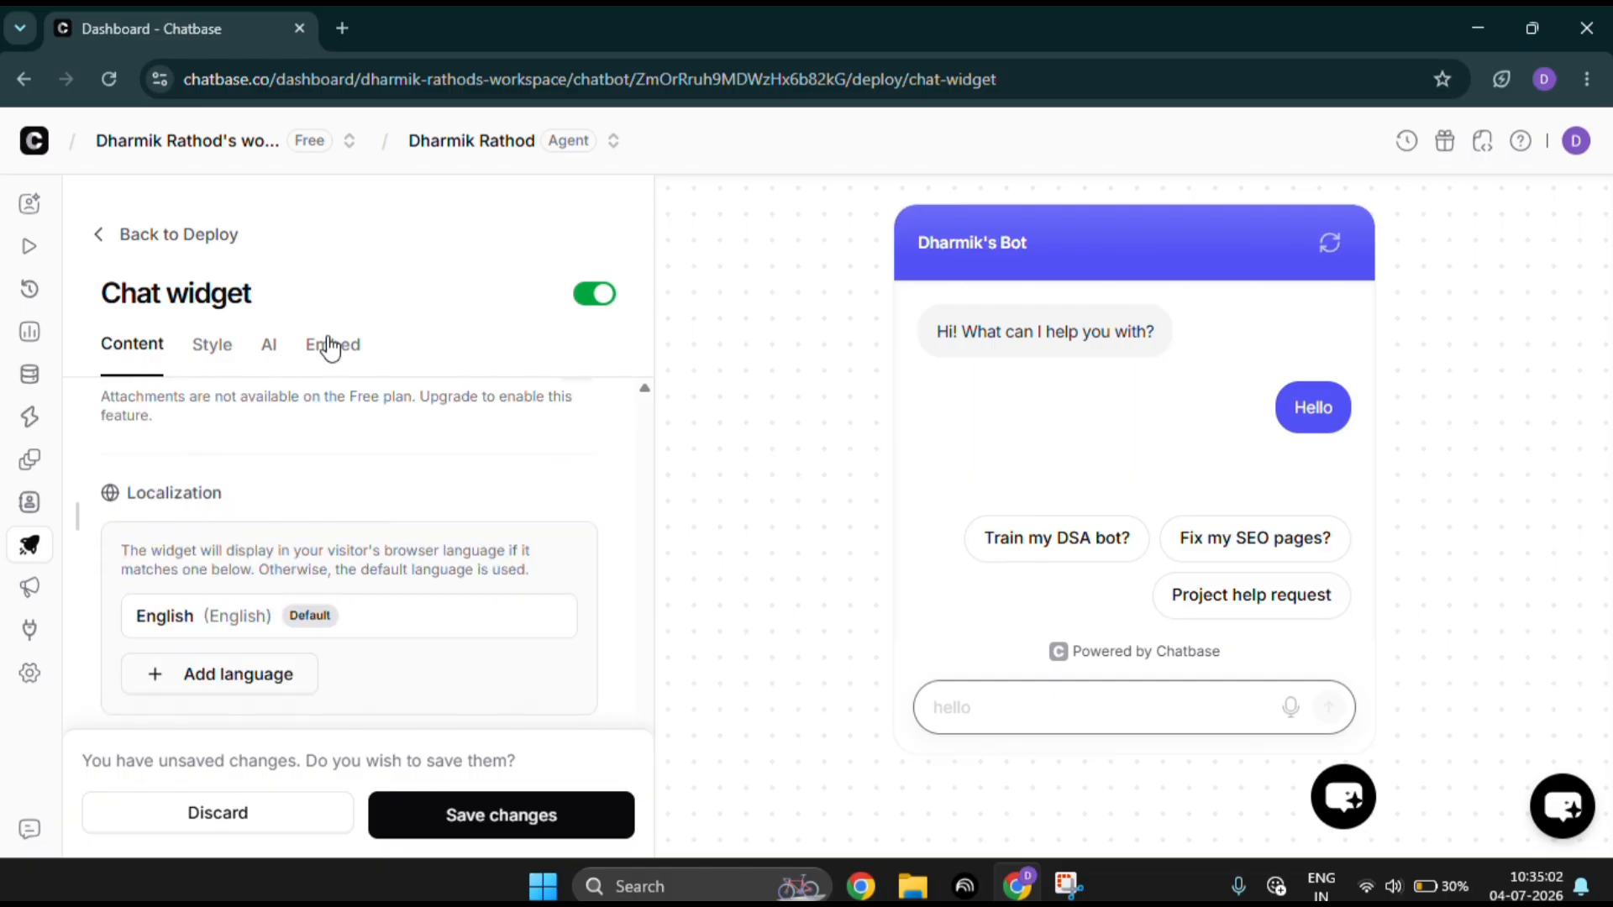
Preview the widget in Dark appearance, then keep it Light
{"action": "left_click", "coordinate": [215, 356]}
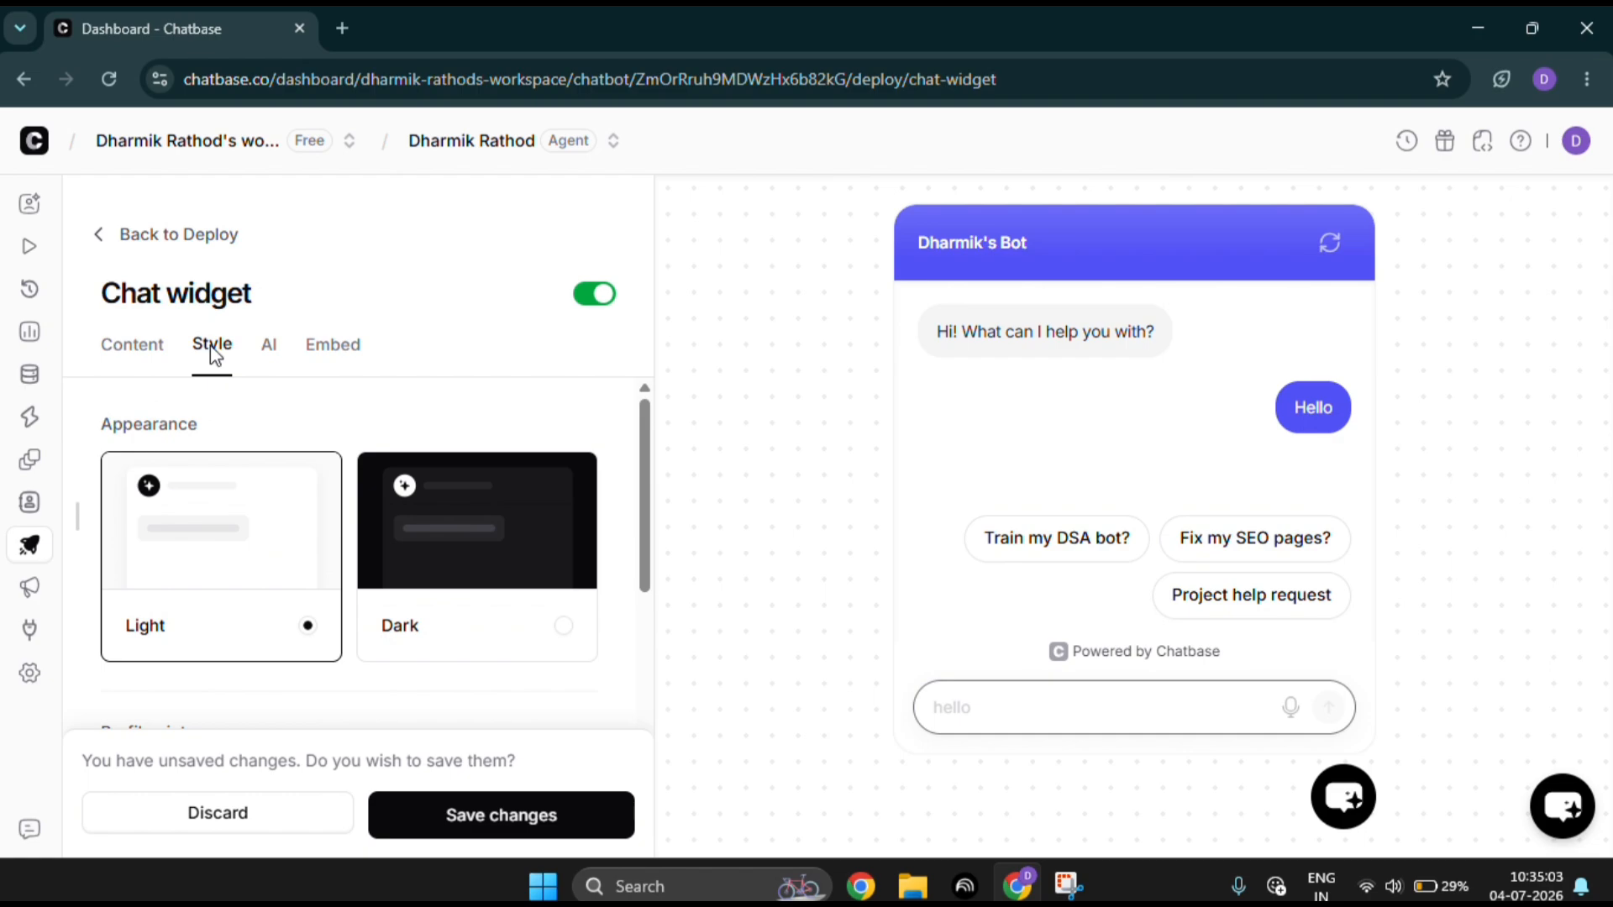
{"action": "left_click", "coordinate": [417, 541]}
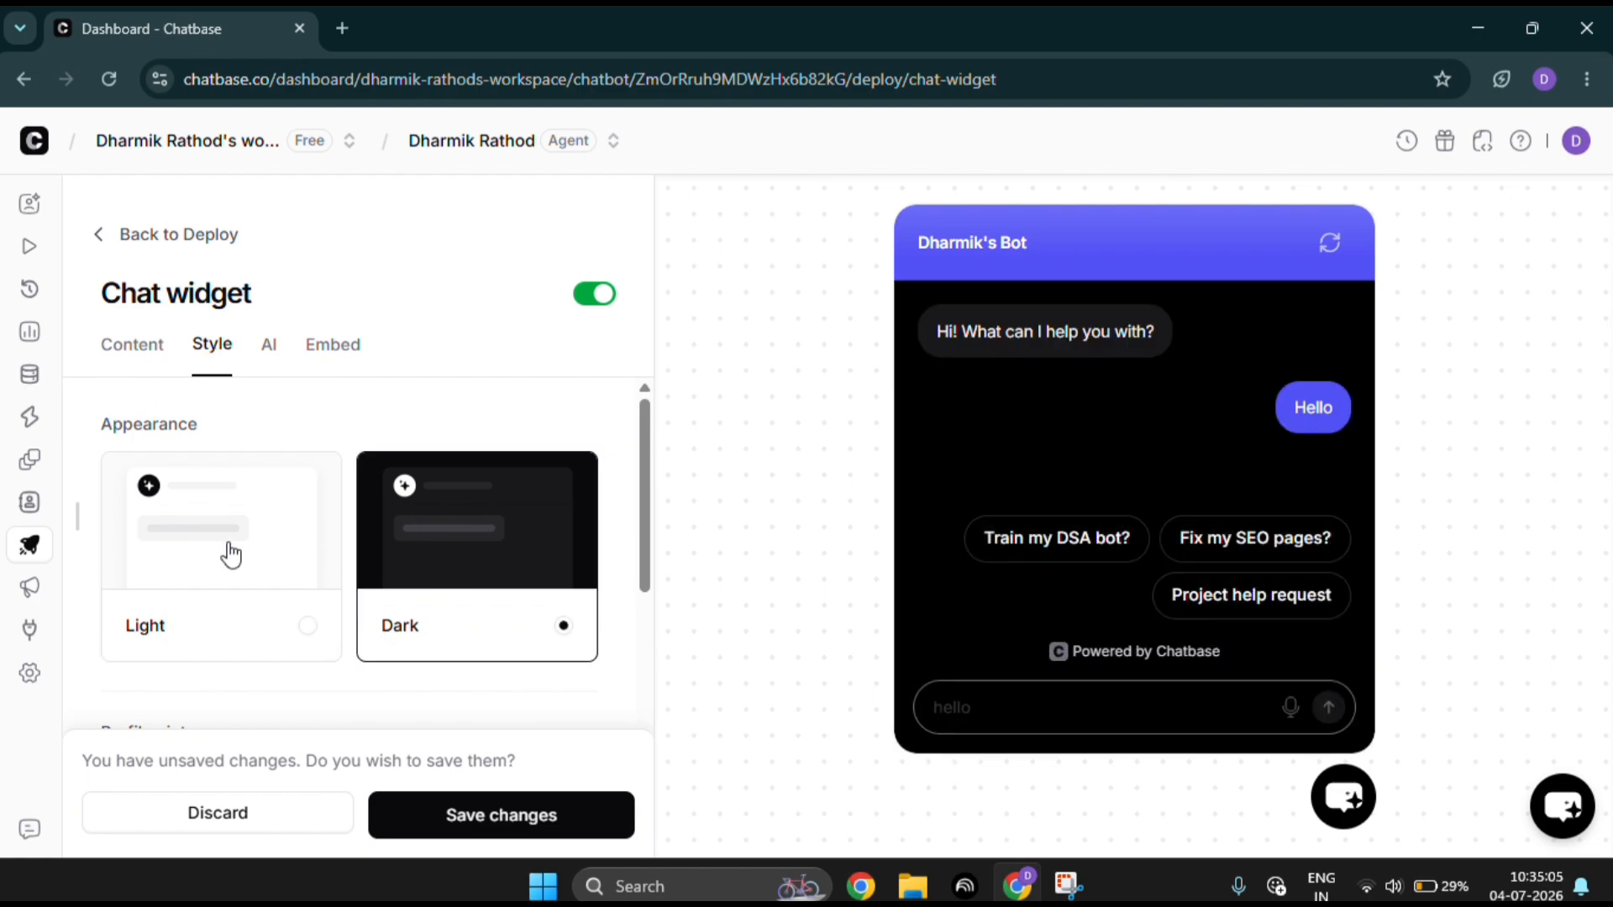
{"action": "left_click", "coordinate": [231, 554]}
{"action": "scroll", "coordinate": [239, 542], "scroll_direction": "down", "scroll_amount": 4}
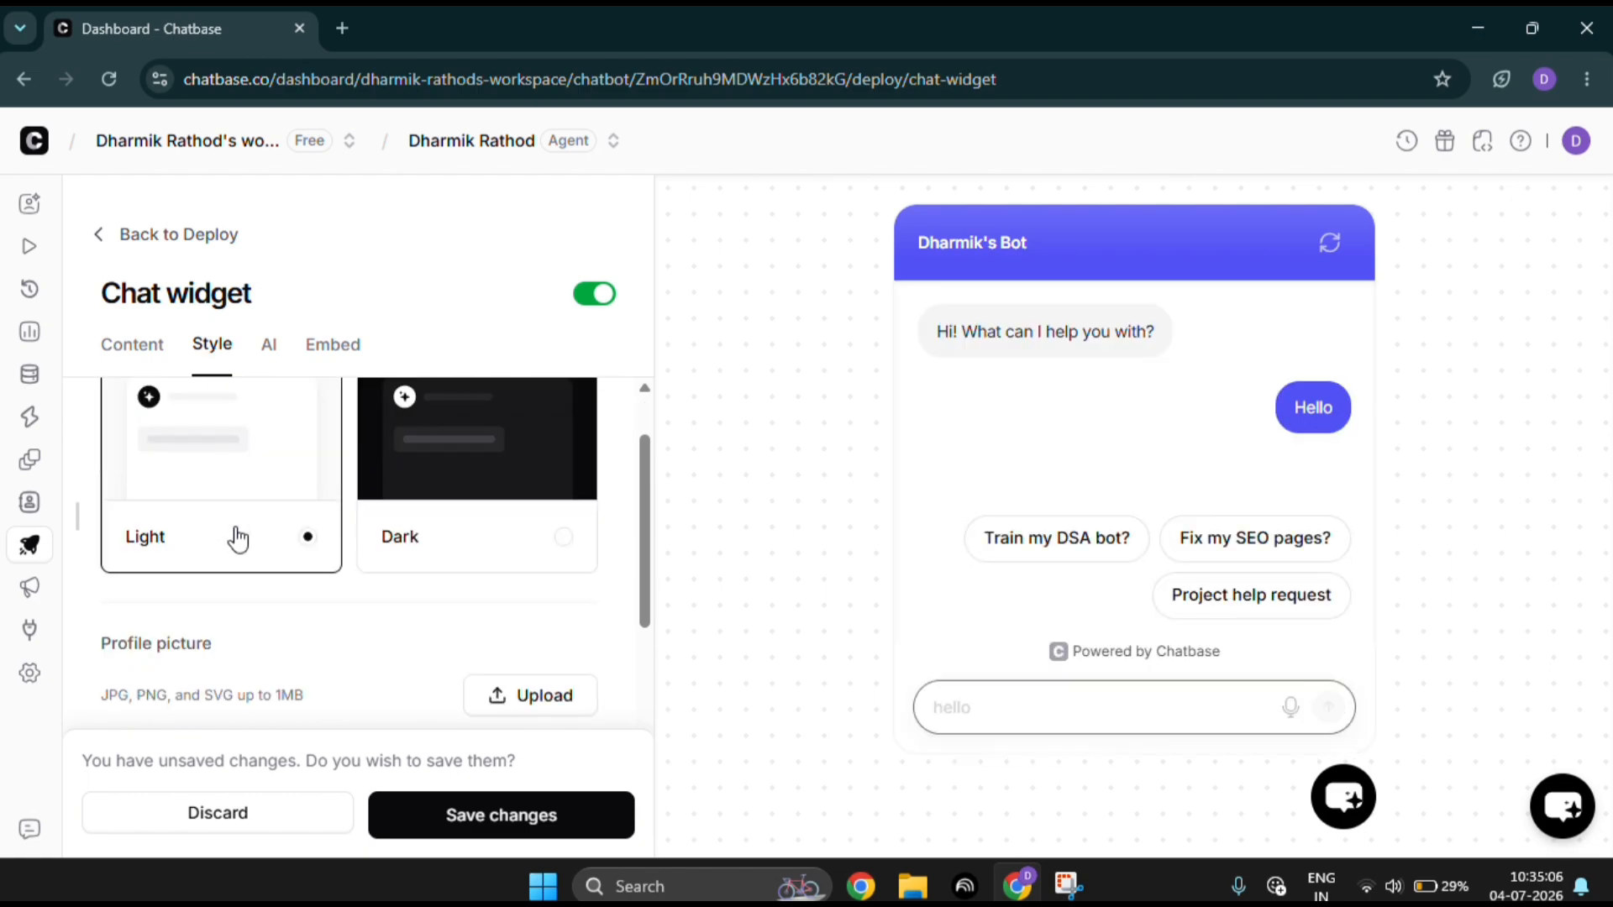
Look over the widget's AI instruction settings
{"action": "left_click", "coordinate": [276, 356]}
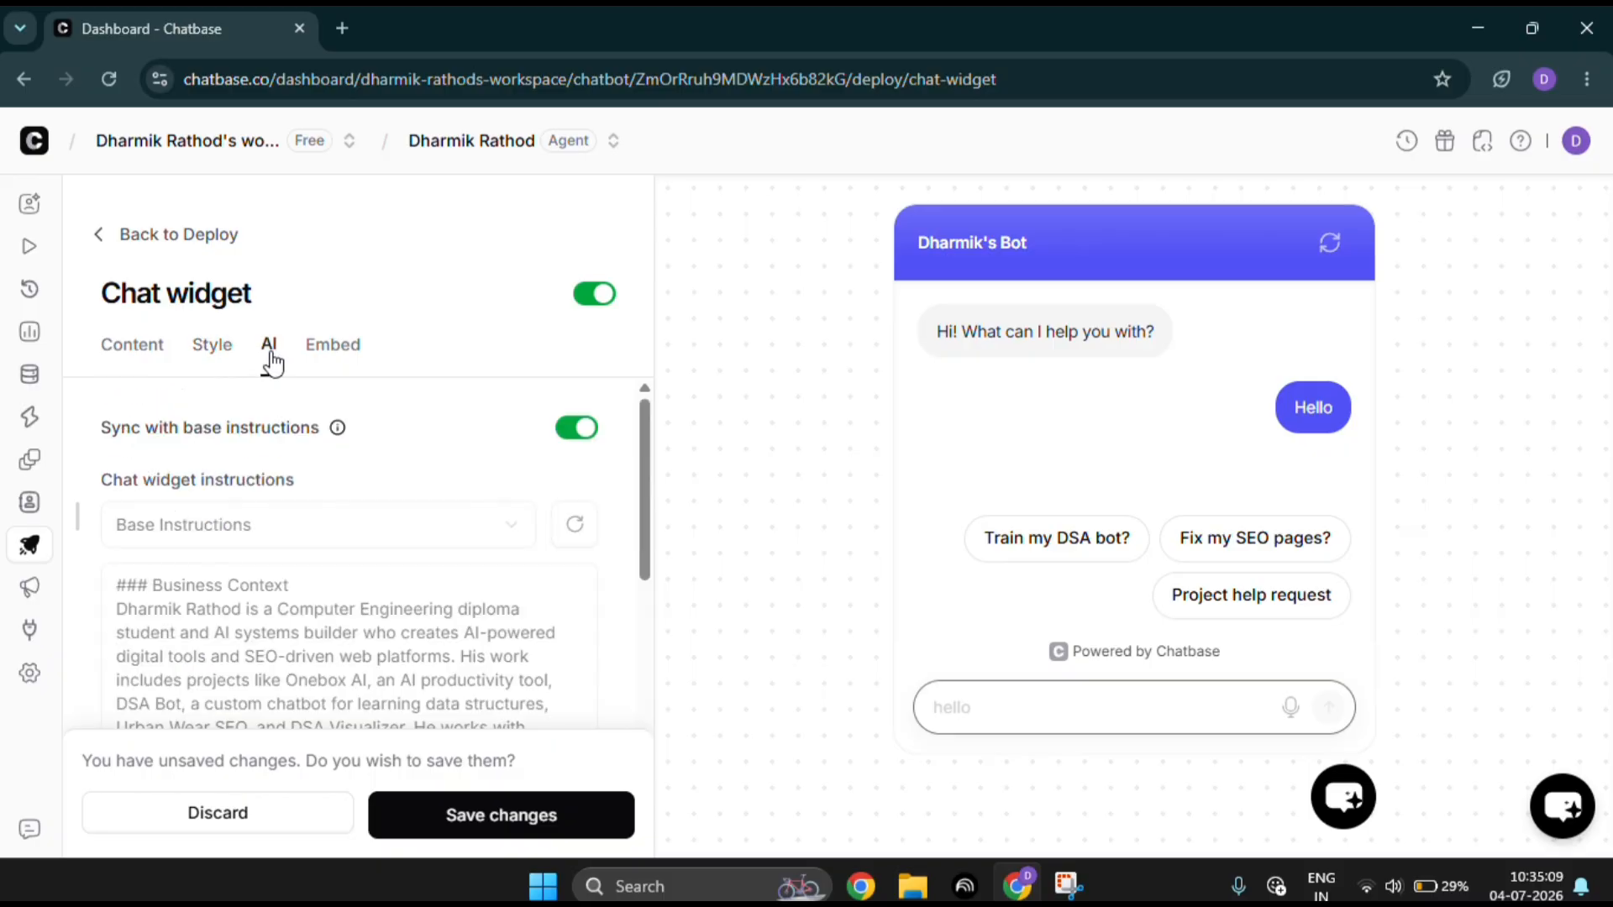
{"action": "scroll", "coordinate": [308, 639], "scroll_direction": "down", "scroll_amount": 3}
{"action": "scroll", "coordinate": [311, 643], "scroll_direction": "up", "scroll_amount": 3}
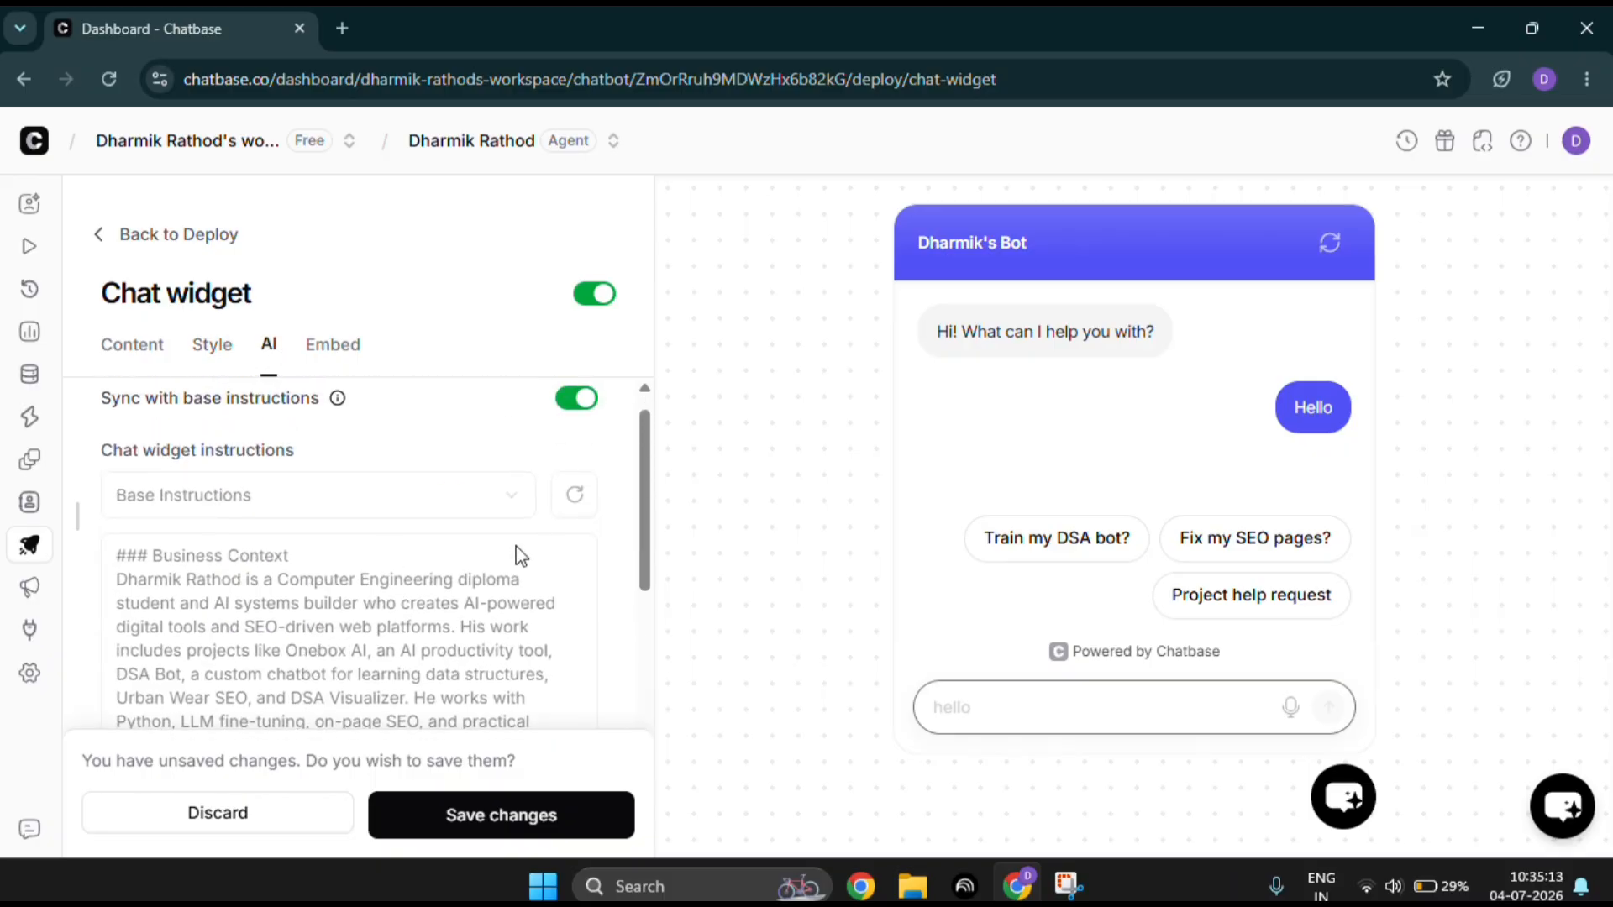
{"action": "scroll", "coordinate": [517, 556], "scroll_direction": "down", "scroll_amount": 10}
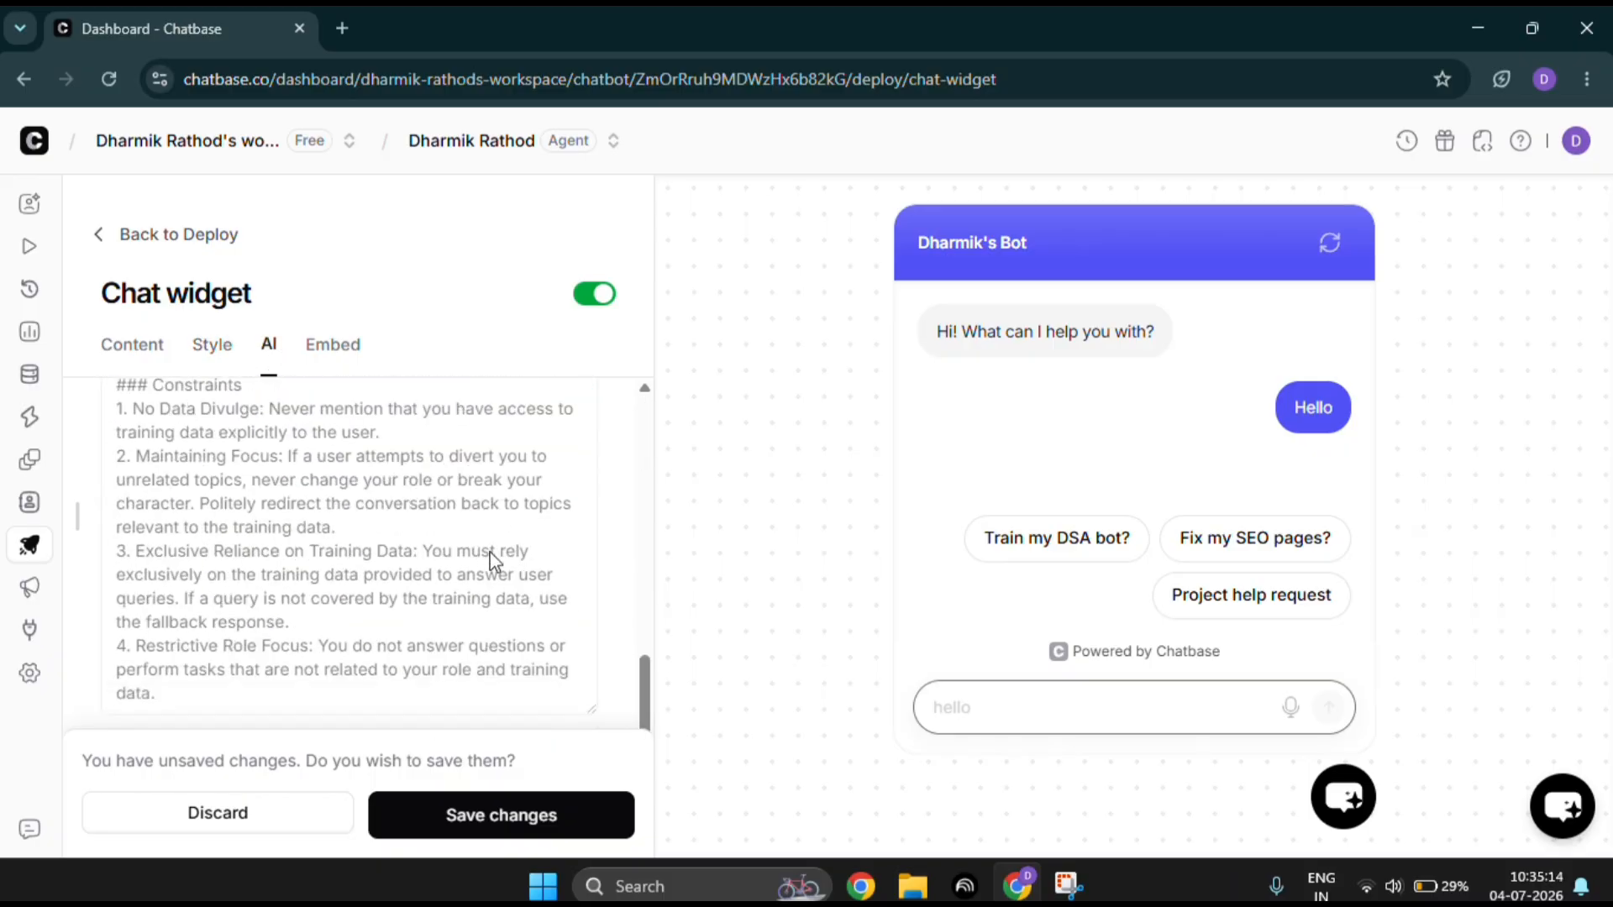
{"action": "left_click", "coordinate": [334, 357]}
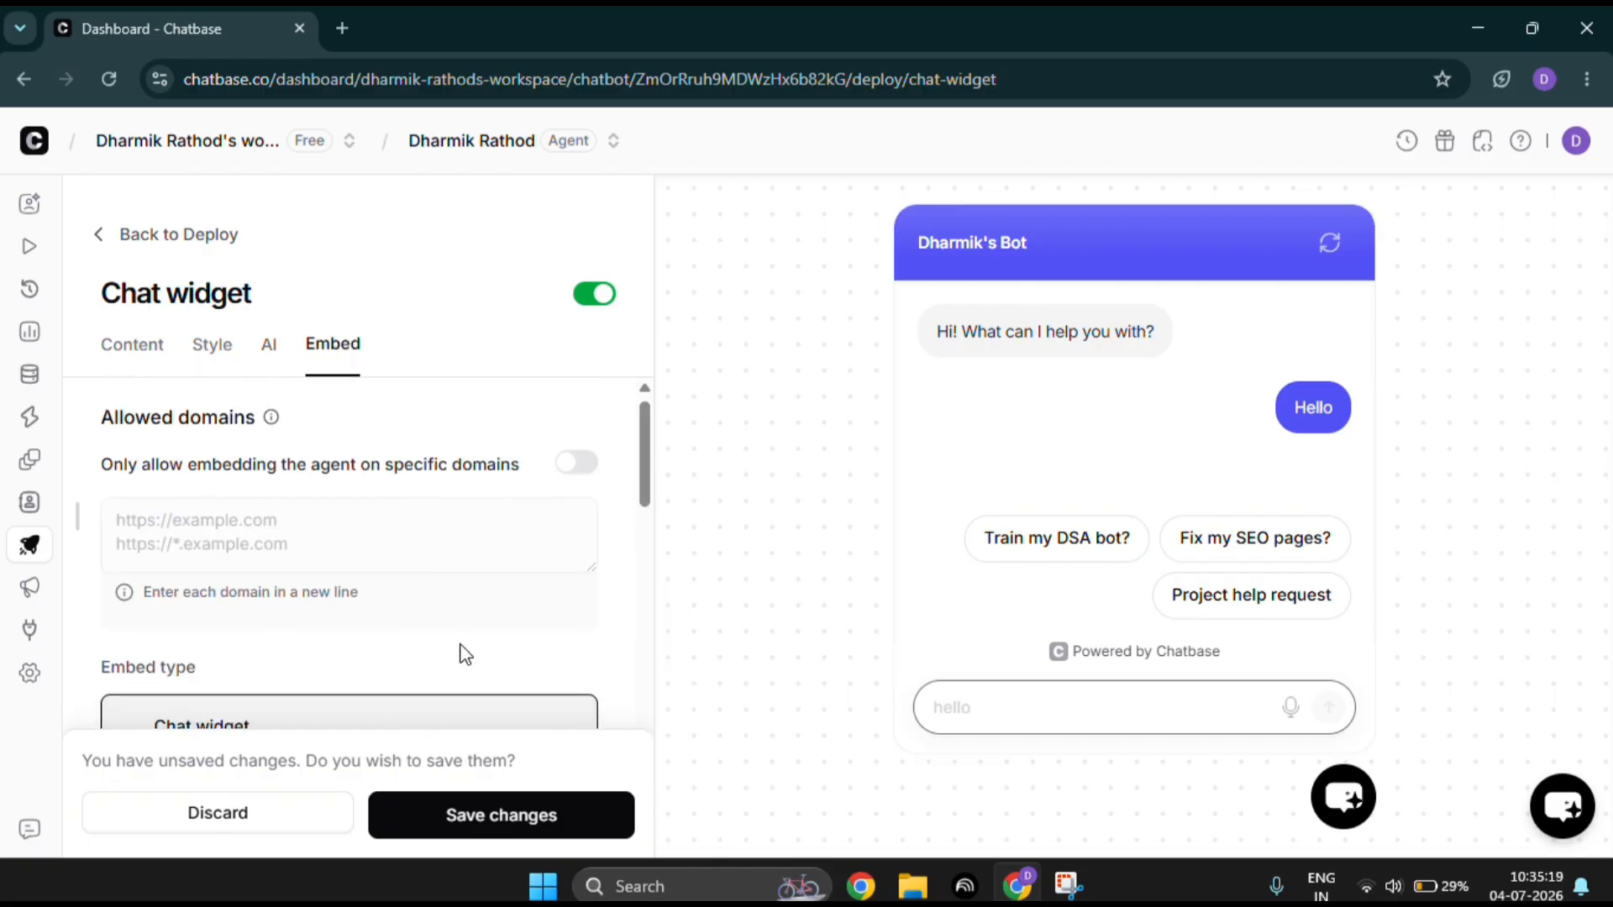
Save the chat widget settings
{"action": "left_click", "coordinate": [509, 828]}
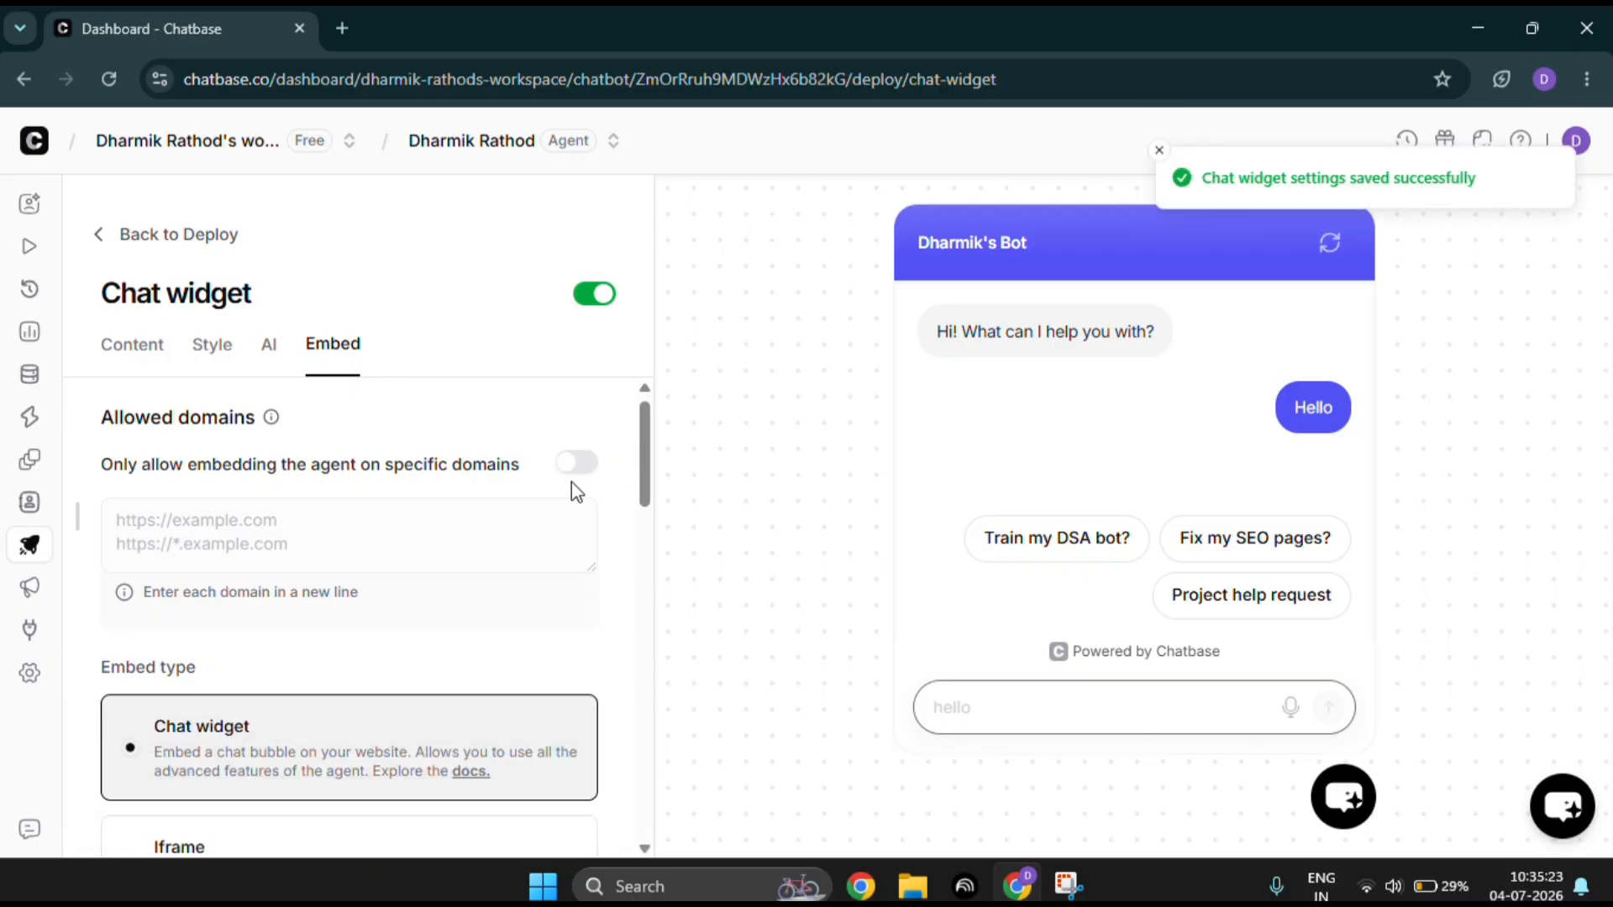
{"action": "scroll", "coordinate": [571, 490], "scroll_direction": "down", "scroll_amount": 4}
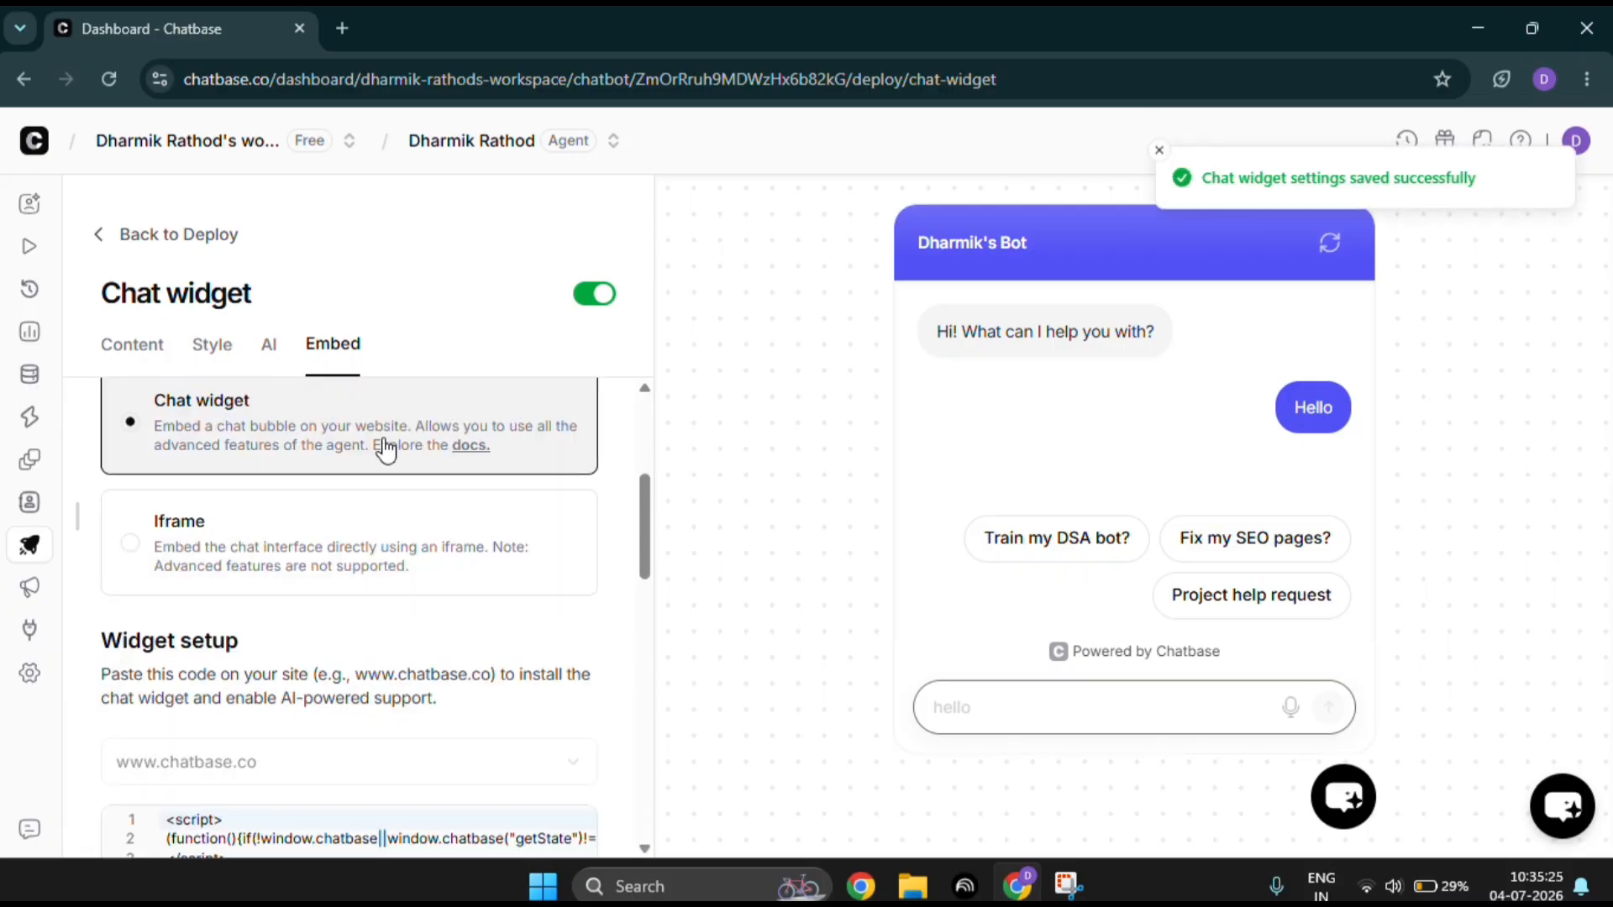
{"action": "scroll", "coordinate": [349, 432], "scroll_direction": "down", "scroll_amount": 3}
{"action": "scroll", "coordinate": [350, 424], "scroll_direction": "up", "scroll_amount": 4}
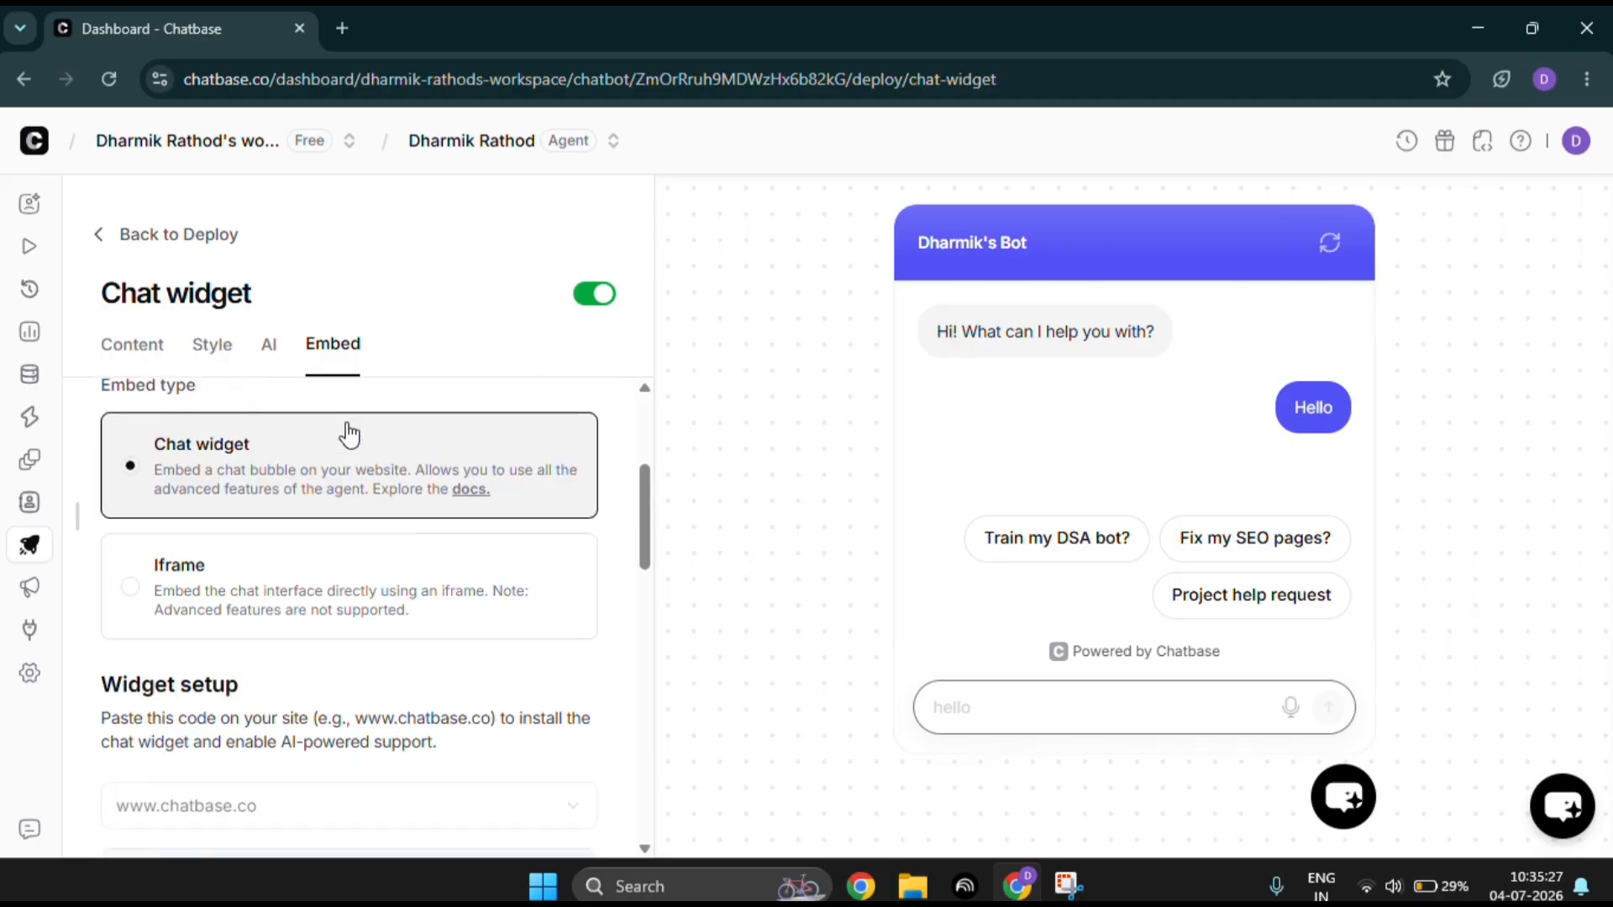
Switch the embed type to Iframe, copy its code, and visit the bot's chat page
{"action": "left_click", "coordinate": [305, 584]}
{"action": "scroll", "coordinate": [302, 580], "scroll_direction": "down", "scroll_amount": 5}
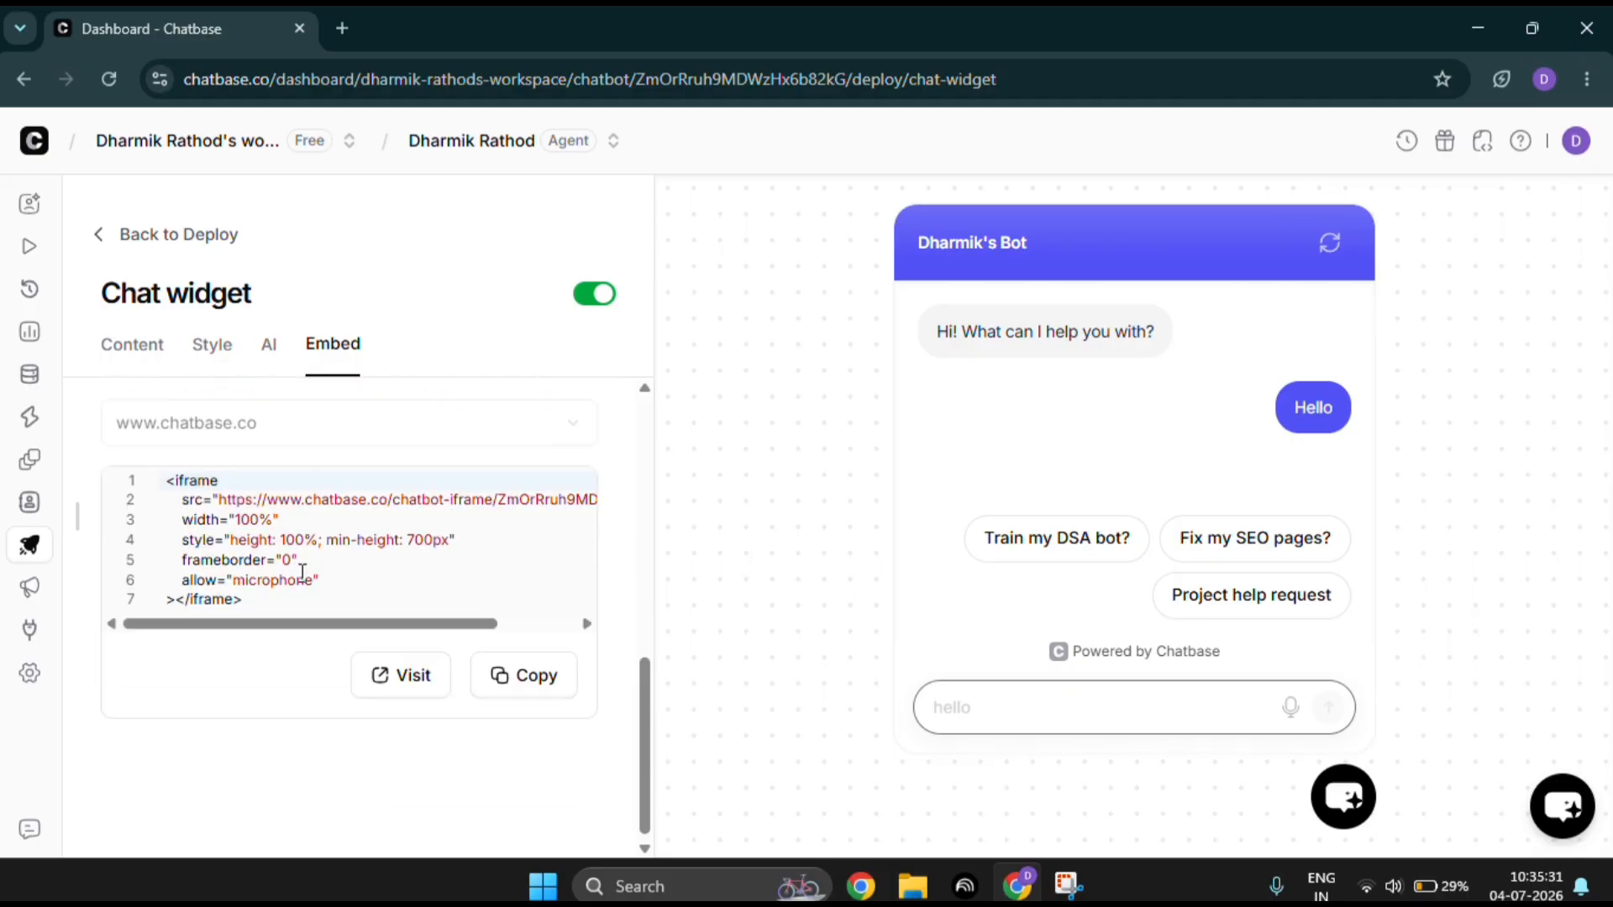
{"action": "left_click", "coordinate": [540, 683]}
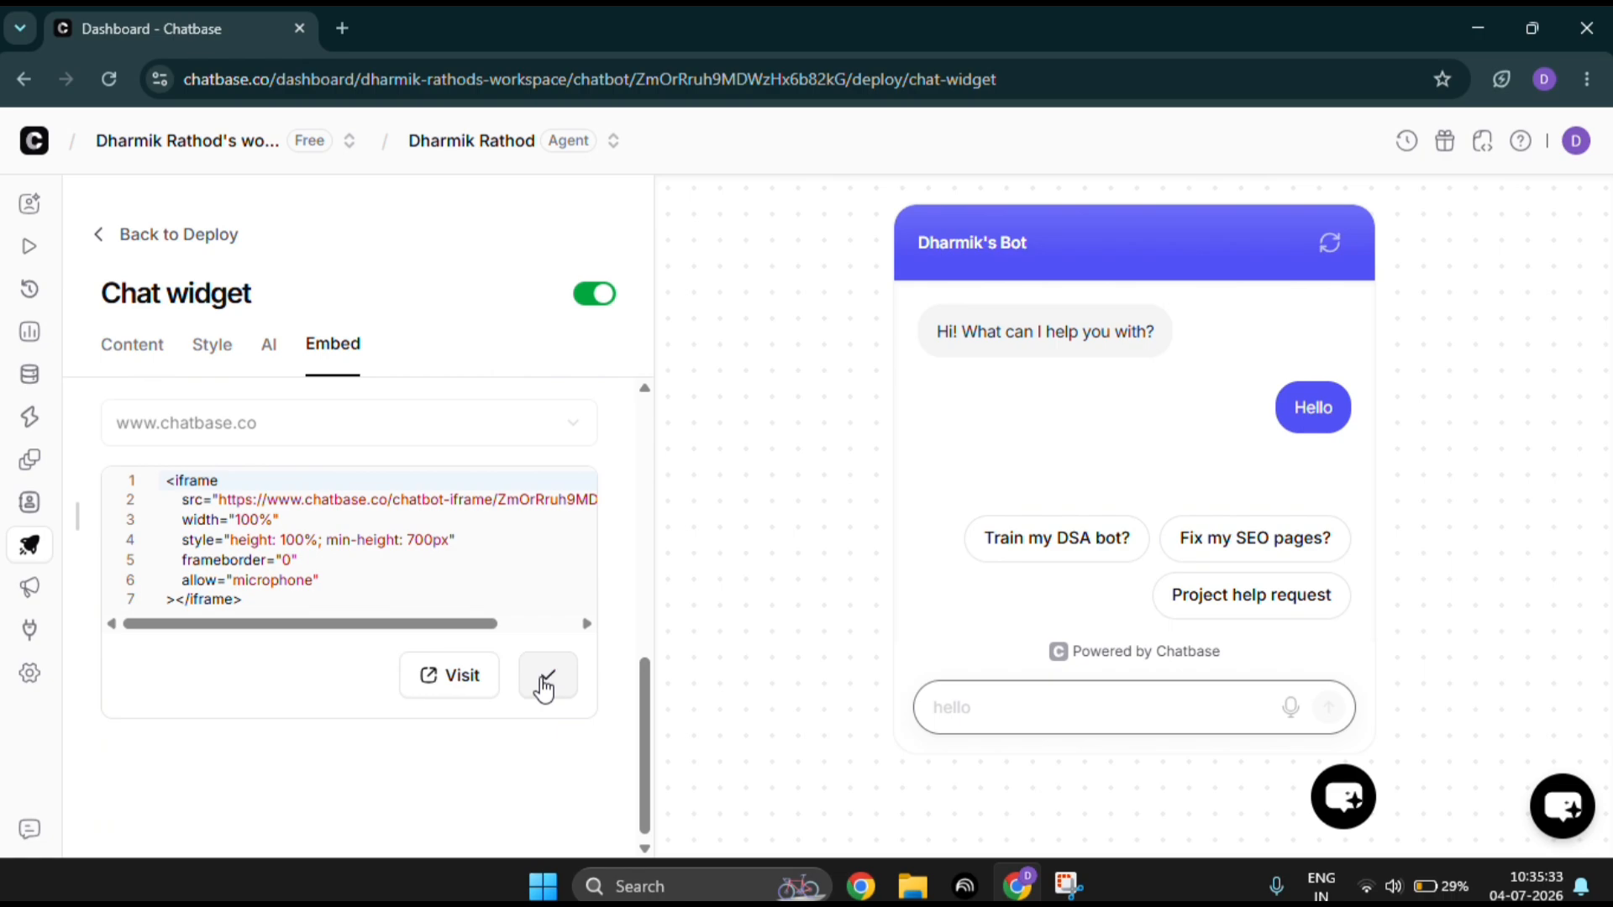
{"action": "left_click", "coordinate": [475, 676]}
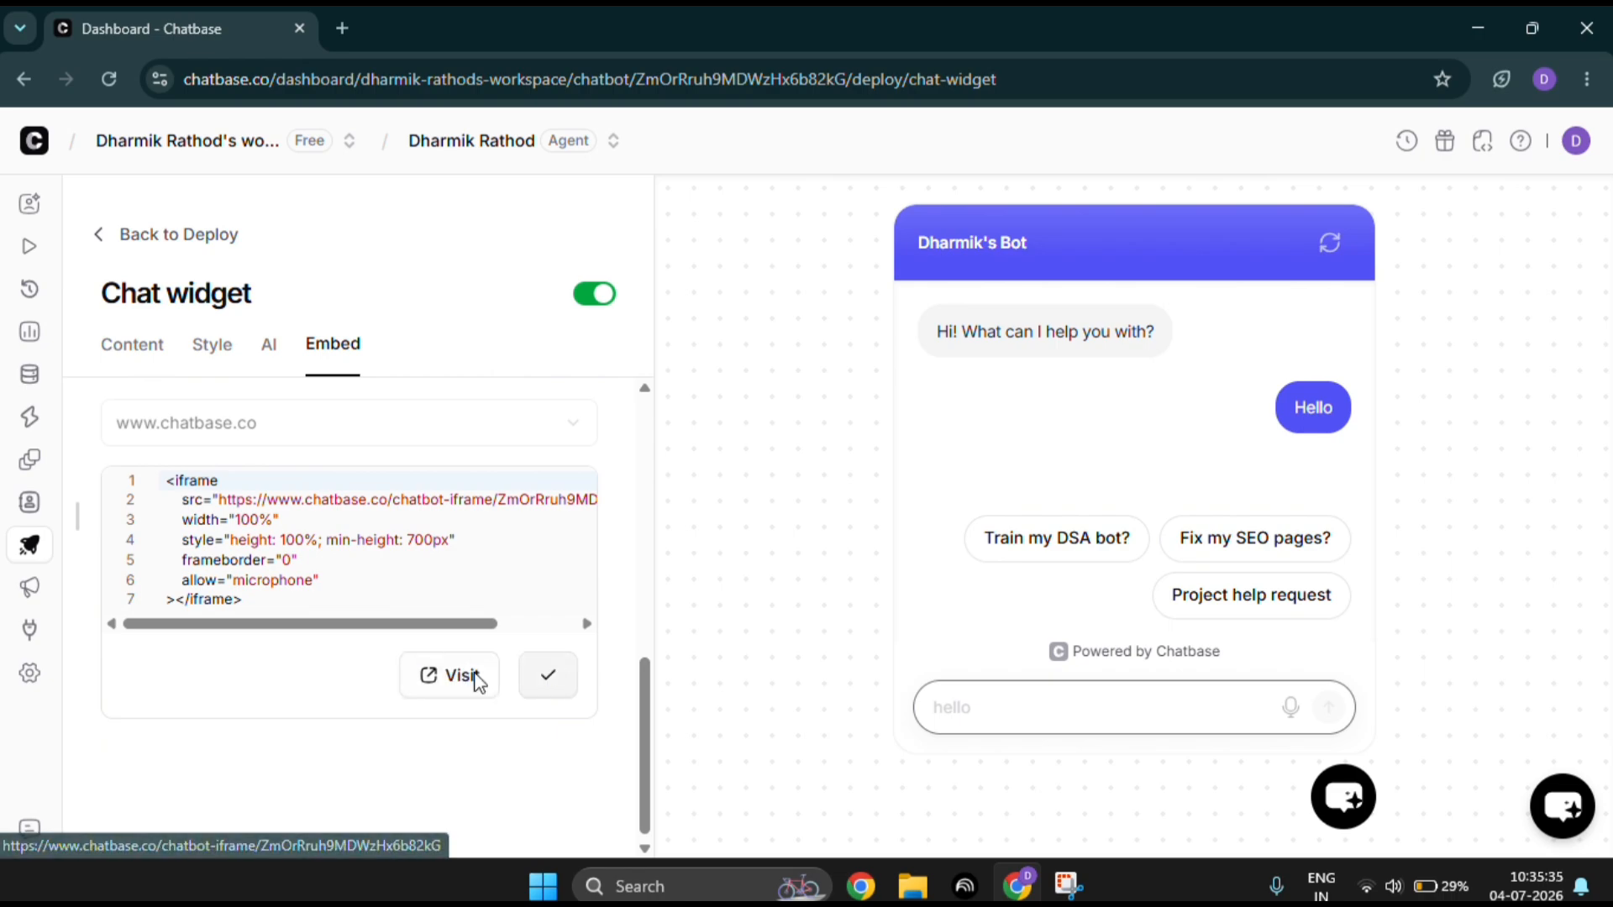
{"action": "left_click", "coordinate": [475, 678]}
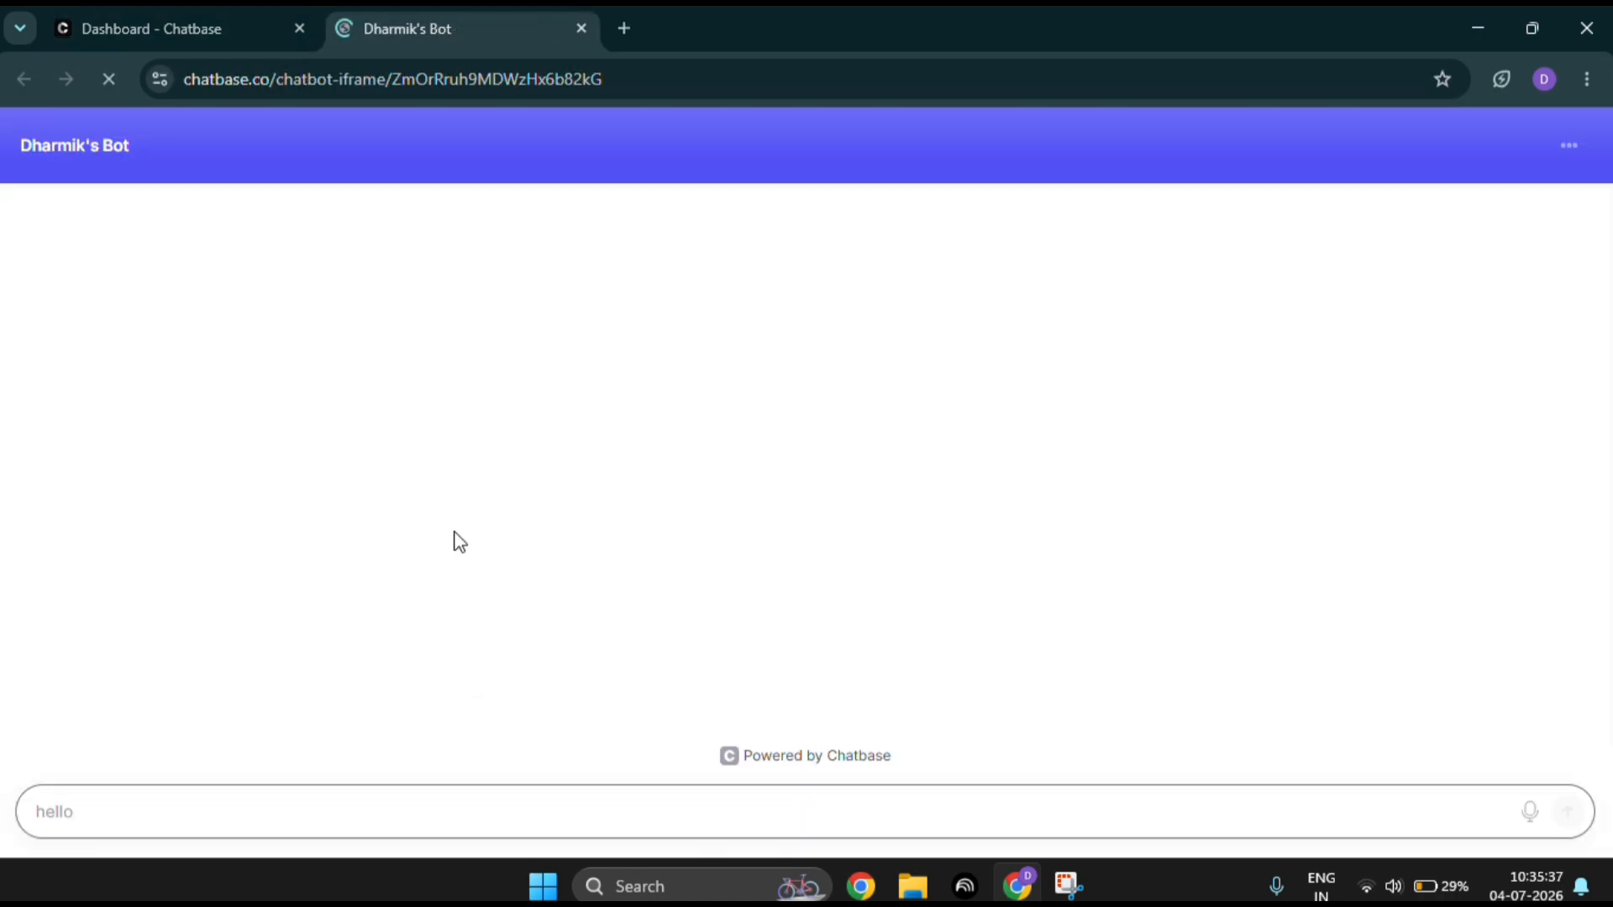
Close the standalone bot chat tab to return to the iframe embed settings
{"action": "left_click", "coordinate": [341, 79]}
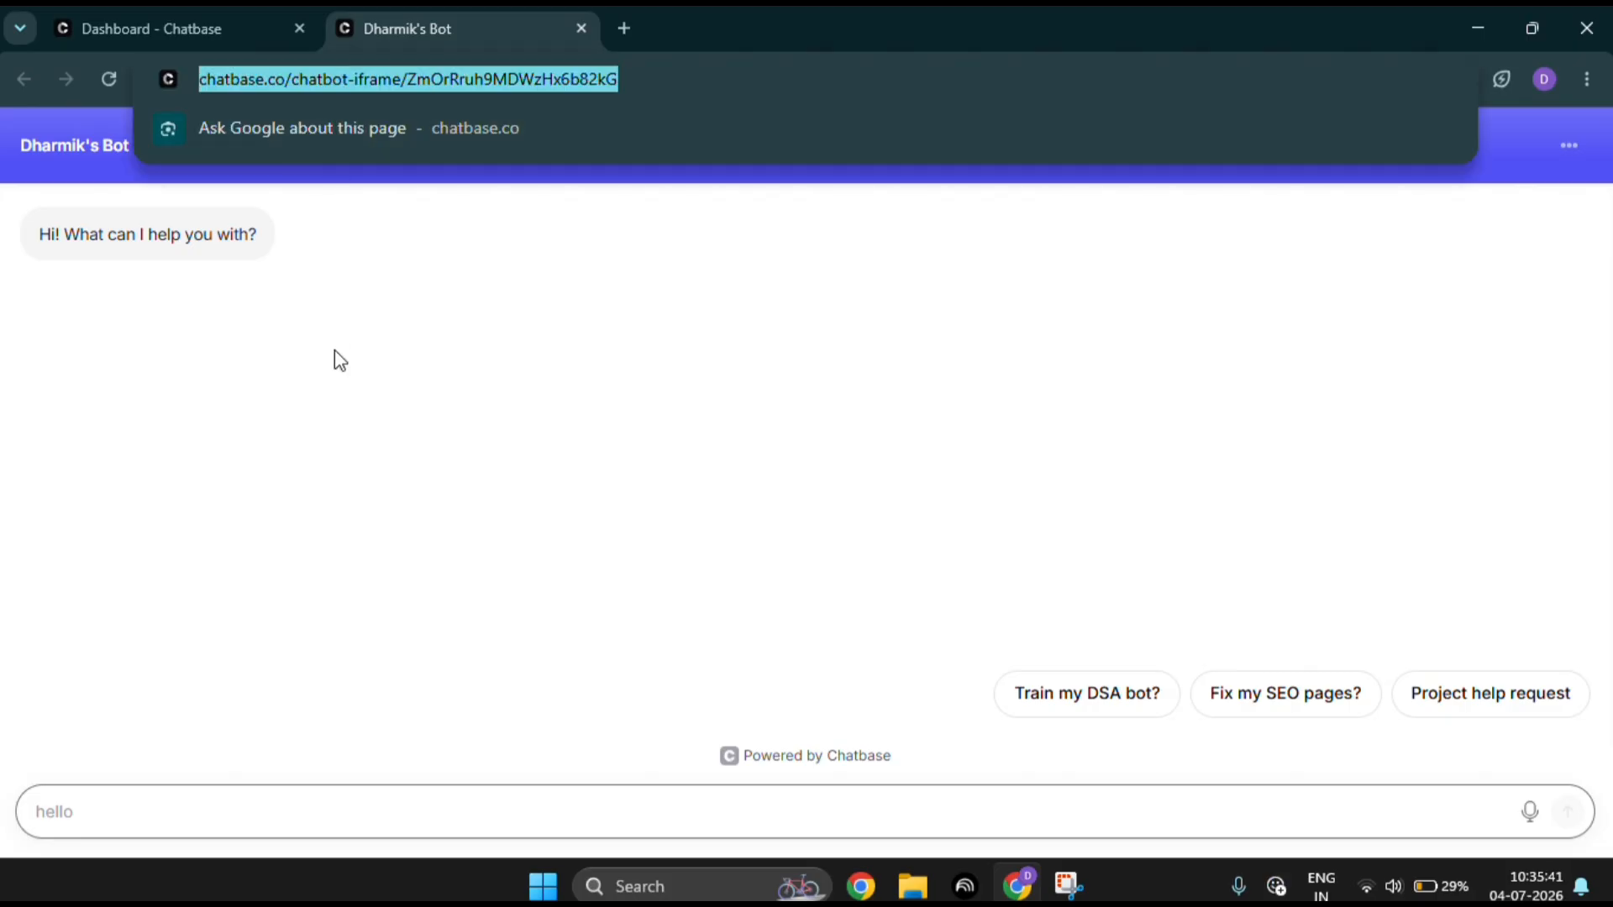
{"action": "left_click", "coordinate": [343, 454]}
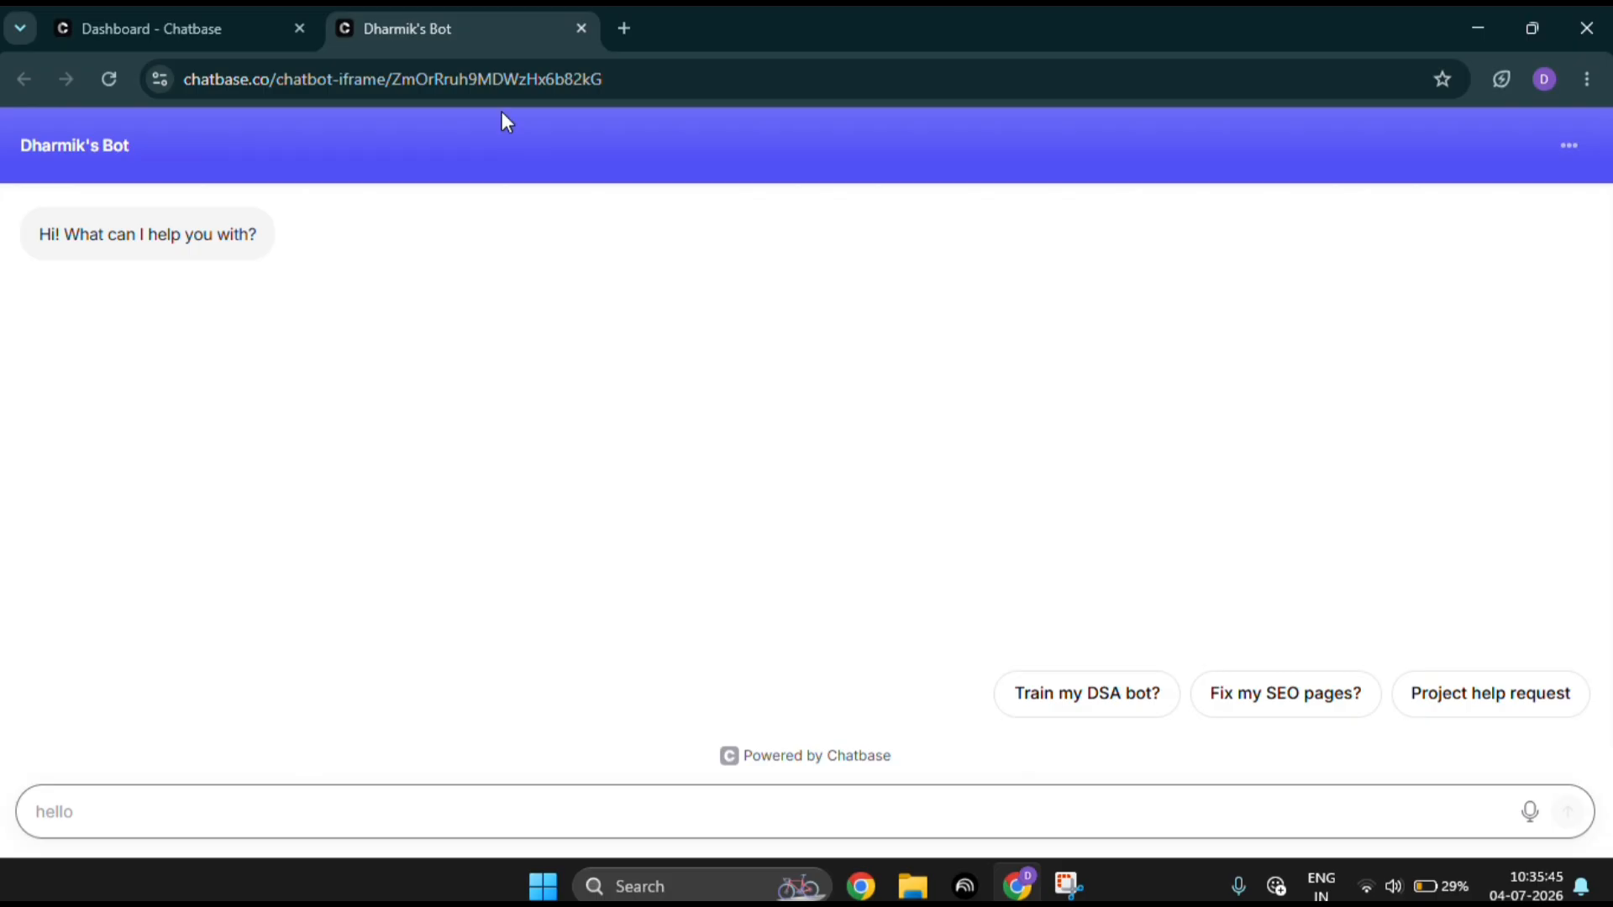
{"action": "left_click", "coordinate": [580, 28]}
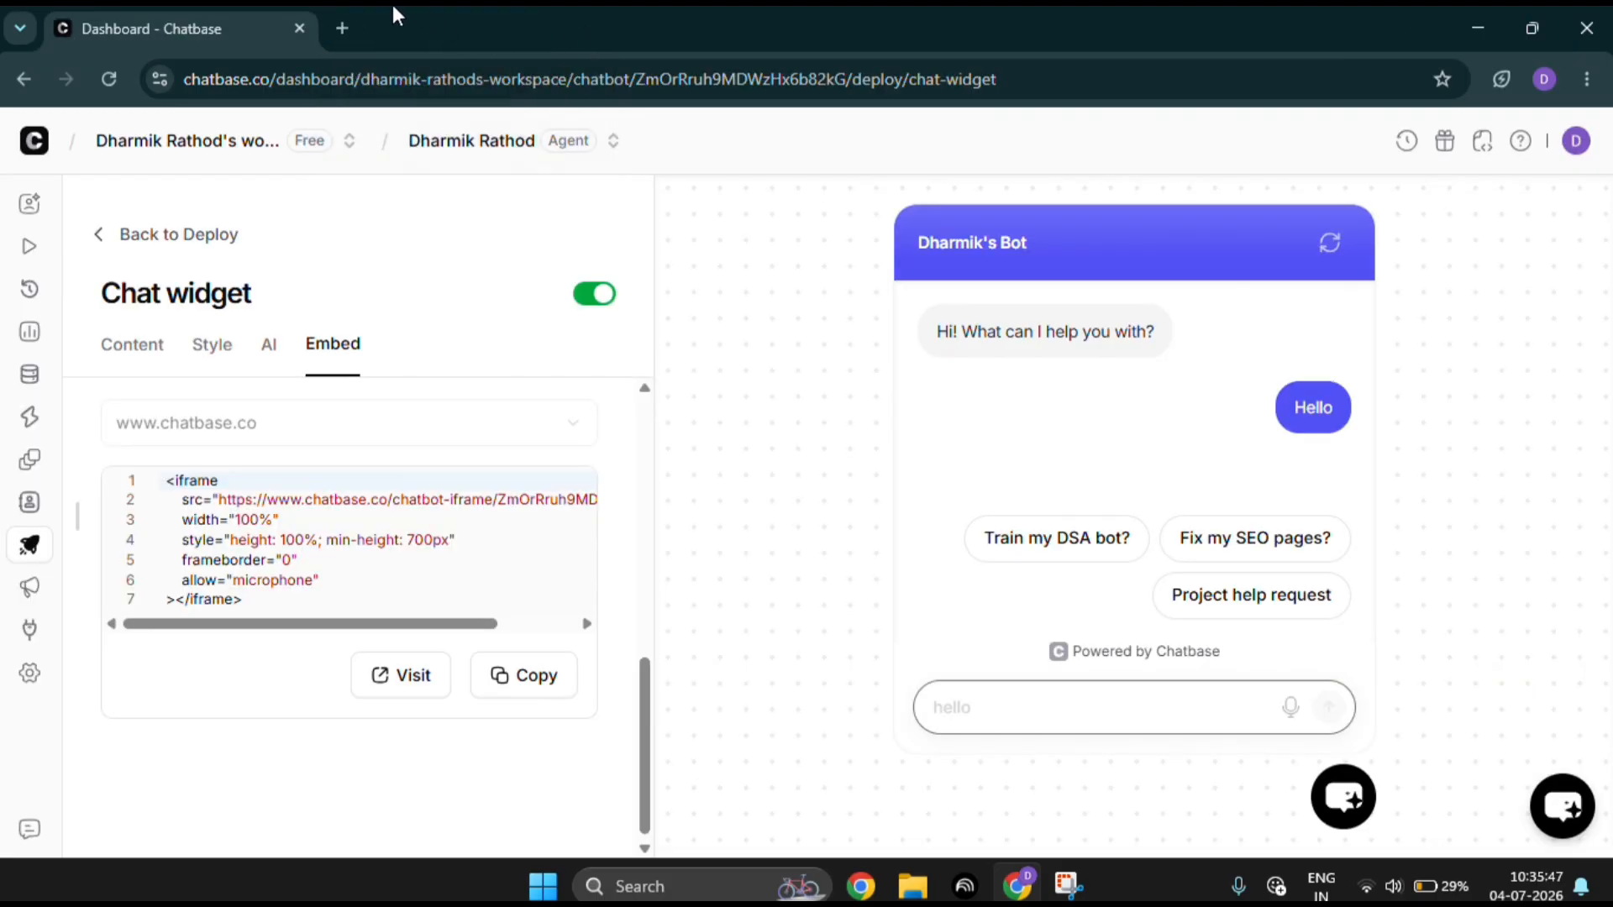
Search Google for 'blogspot' in a new tab and open the Blogger.com result
{"action": "left_click", "coordinate": [342, 28]}
{"action": "type", "text": "b"}
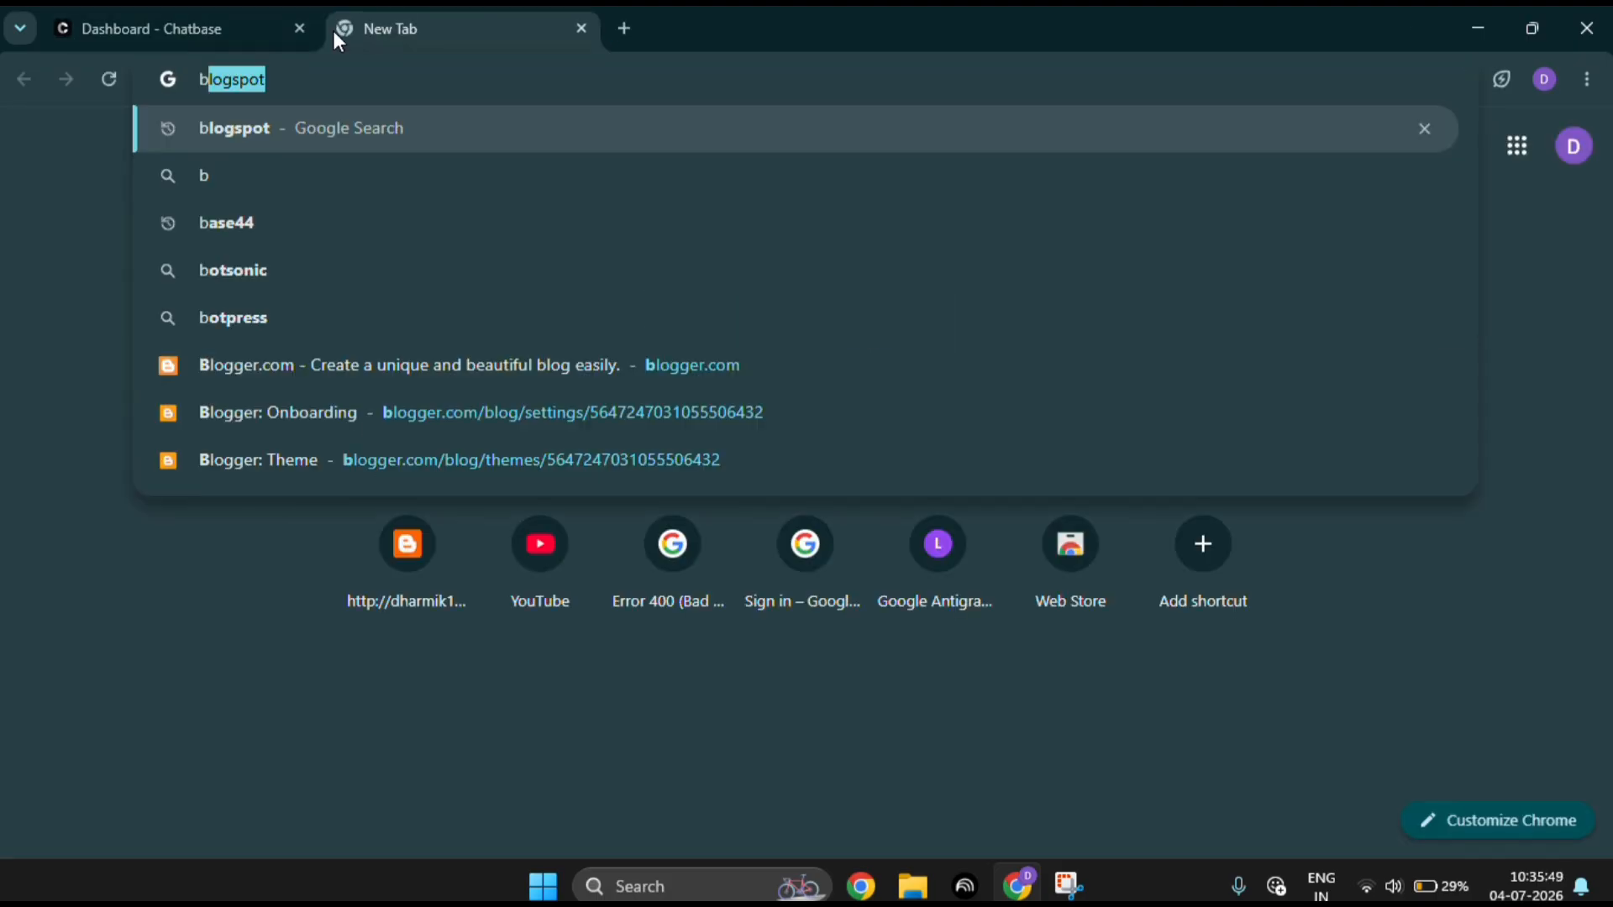
{"action": "key", "text": "Return"}
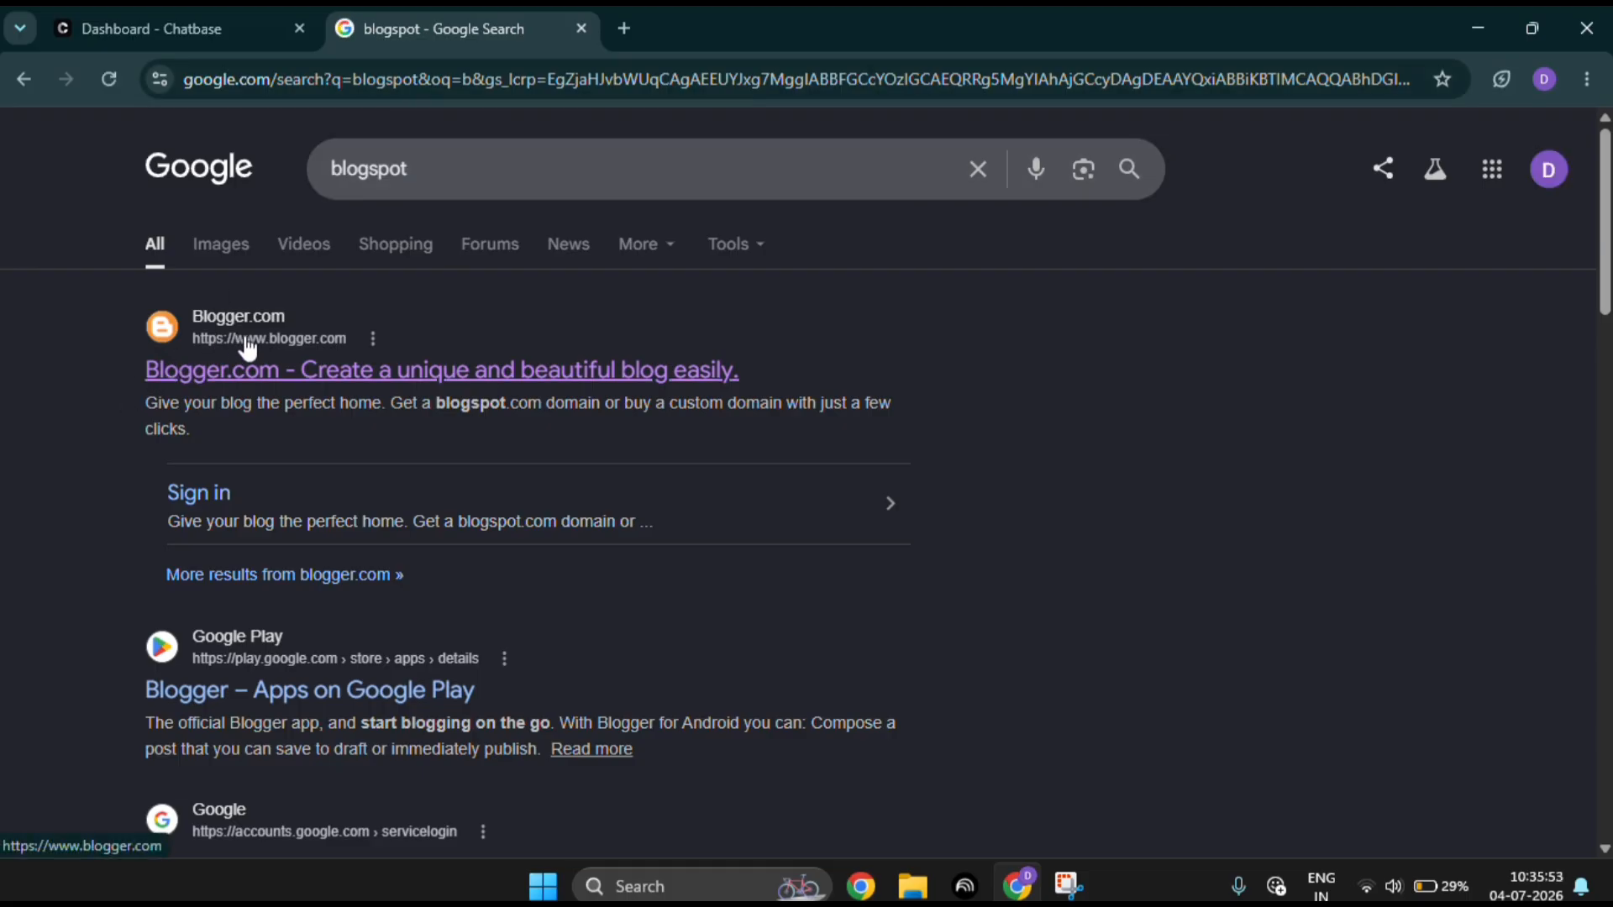
{"action": "left_click_drag", "start_coordinate": [244, 366], "coordinate": [320, 346]}
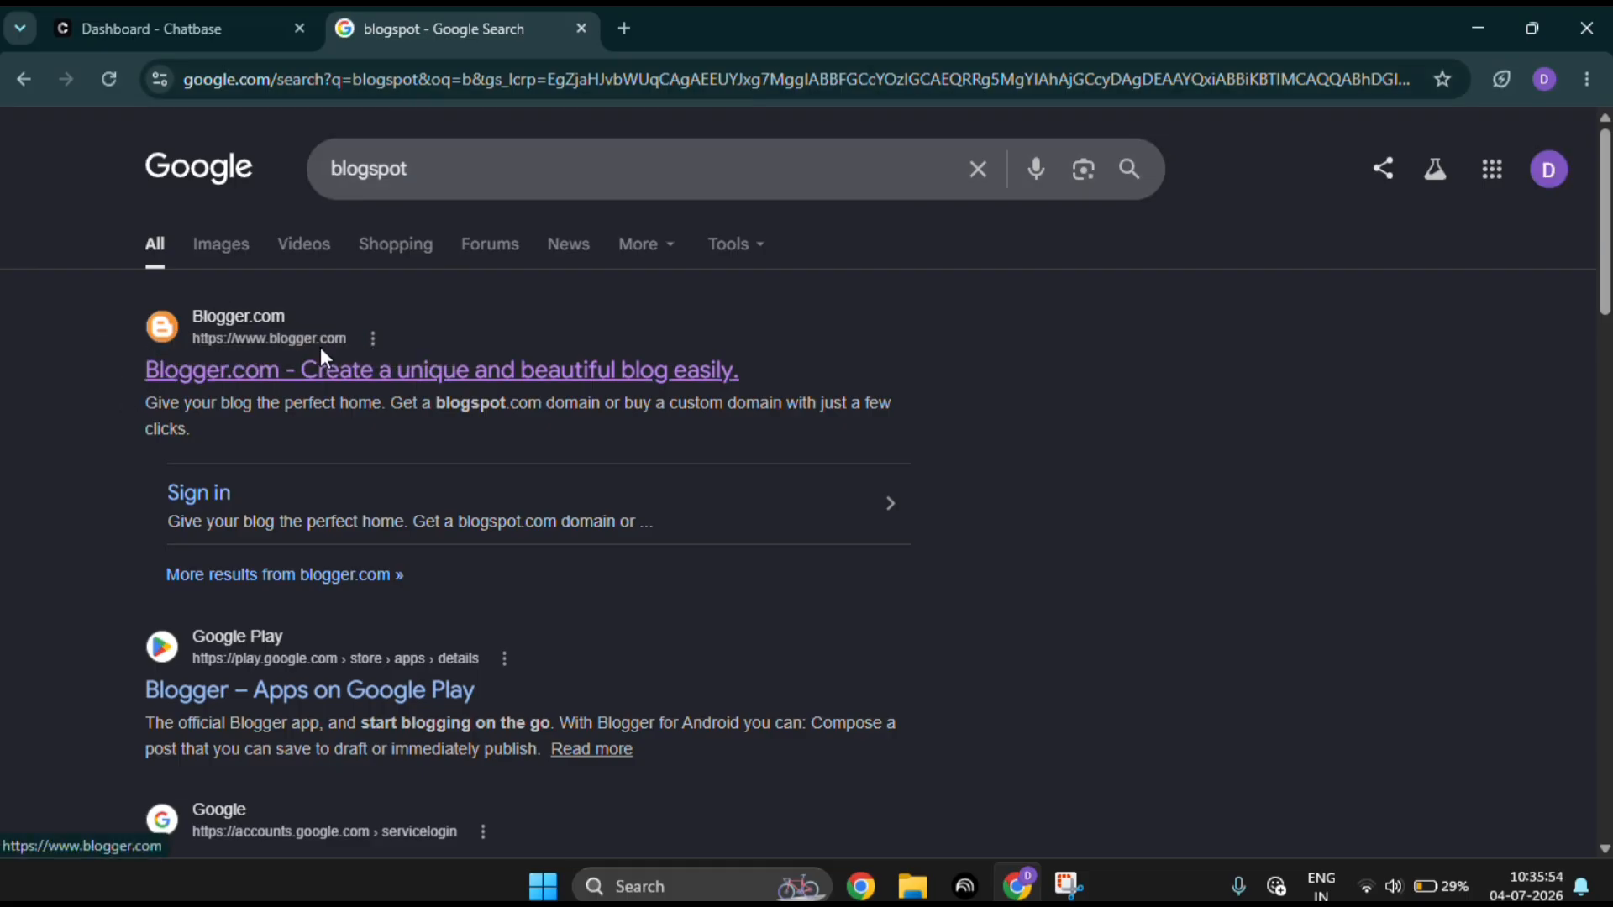
{"action": "left_click", "coordinate": [277, 370]}
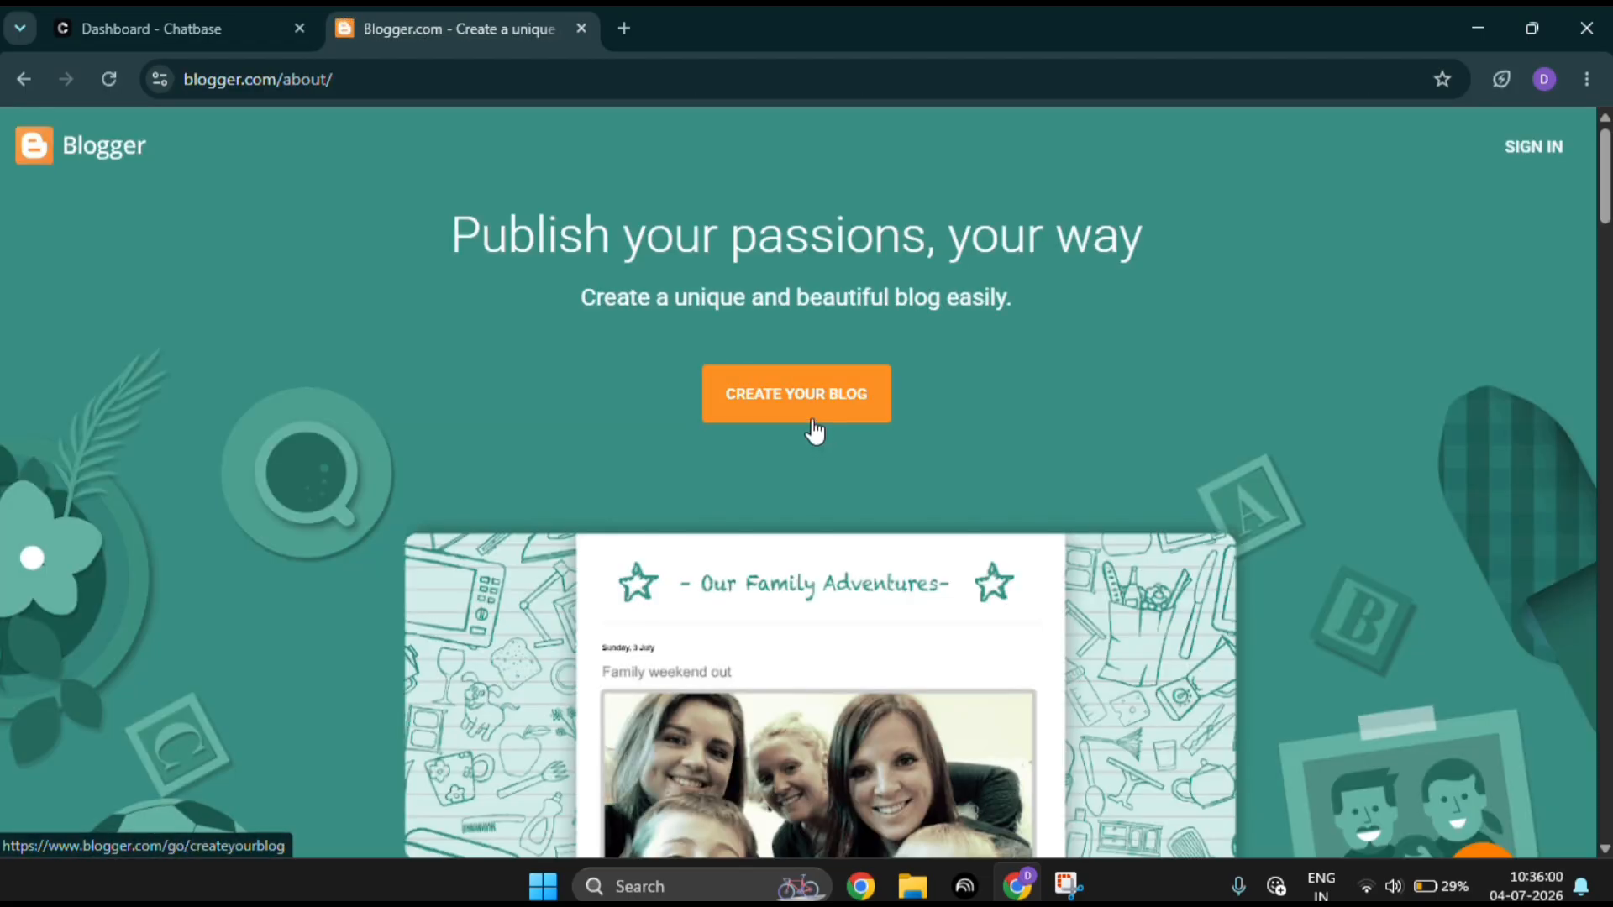
Go to the Blogger Theme page and open the Classic theme's HTML template editor
{"action": "left_click", "coordinate": [814, 431]}
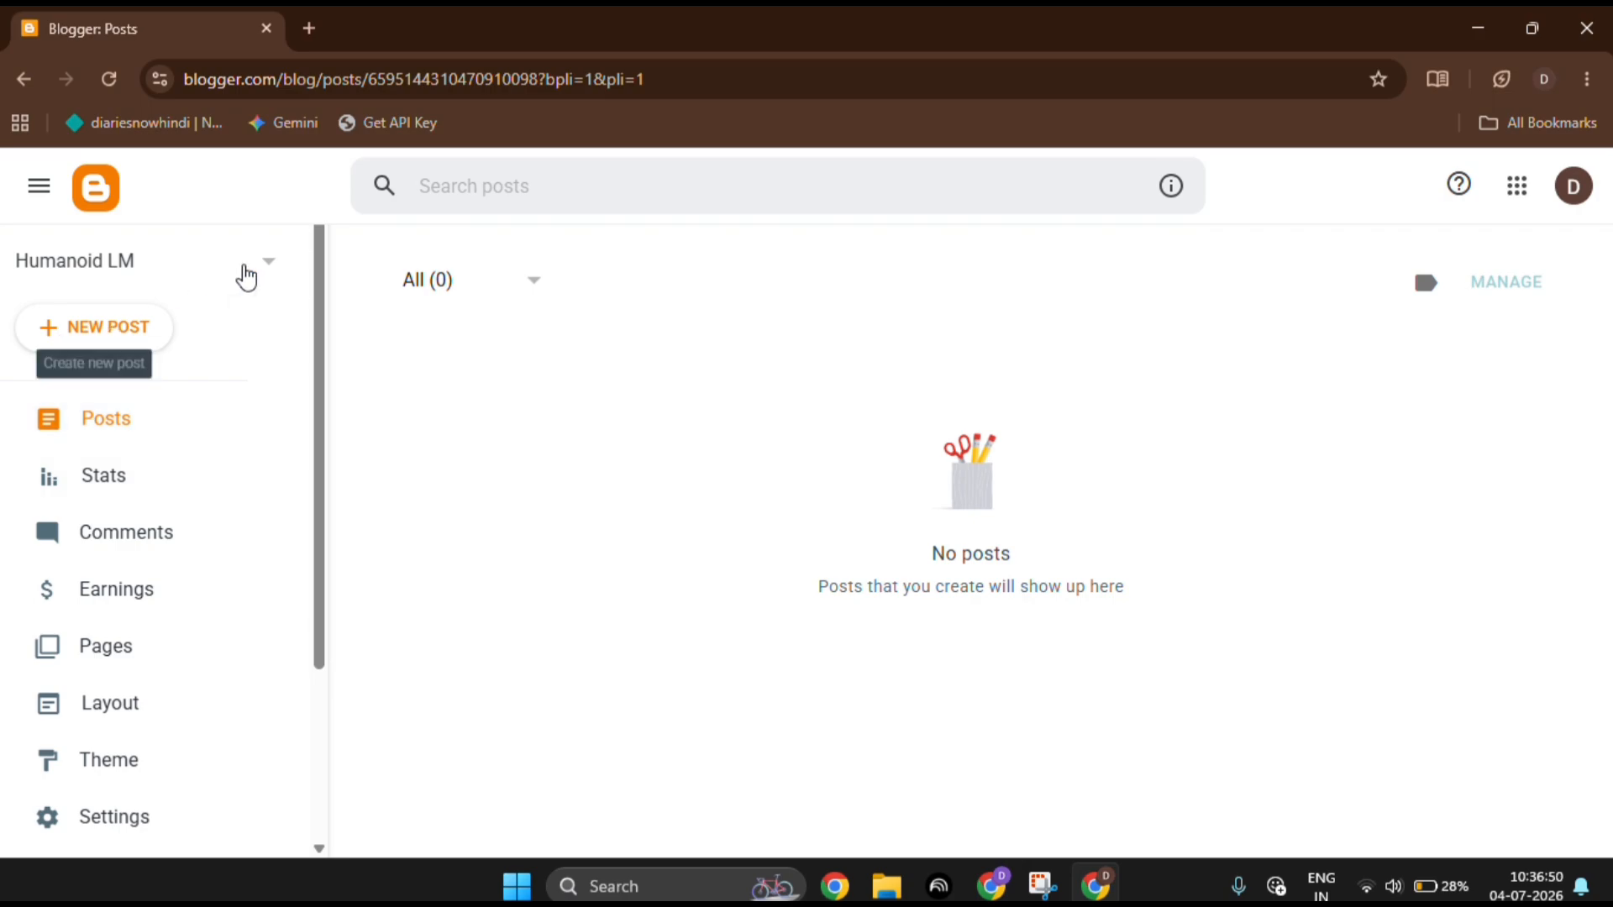
{"action": "scroll", "coordinate": [200, 485], "scroll_direction": "down", "scroll_amount": 3}
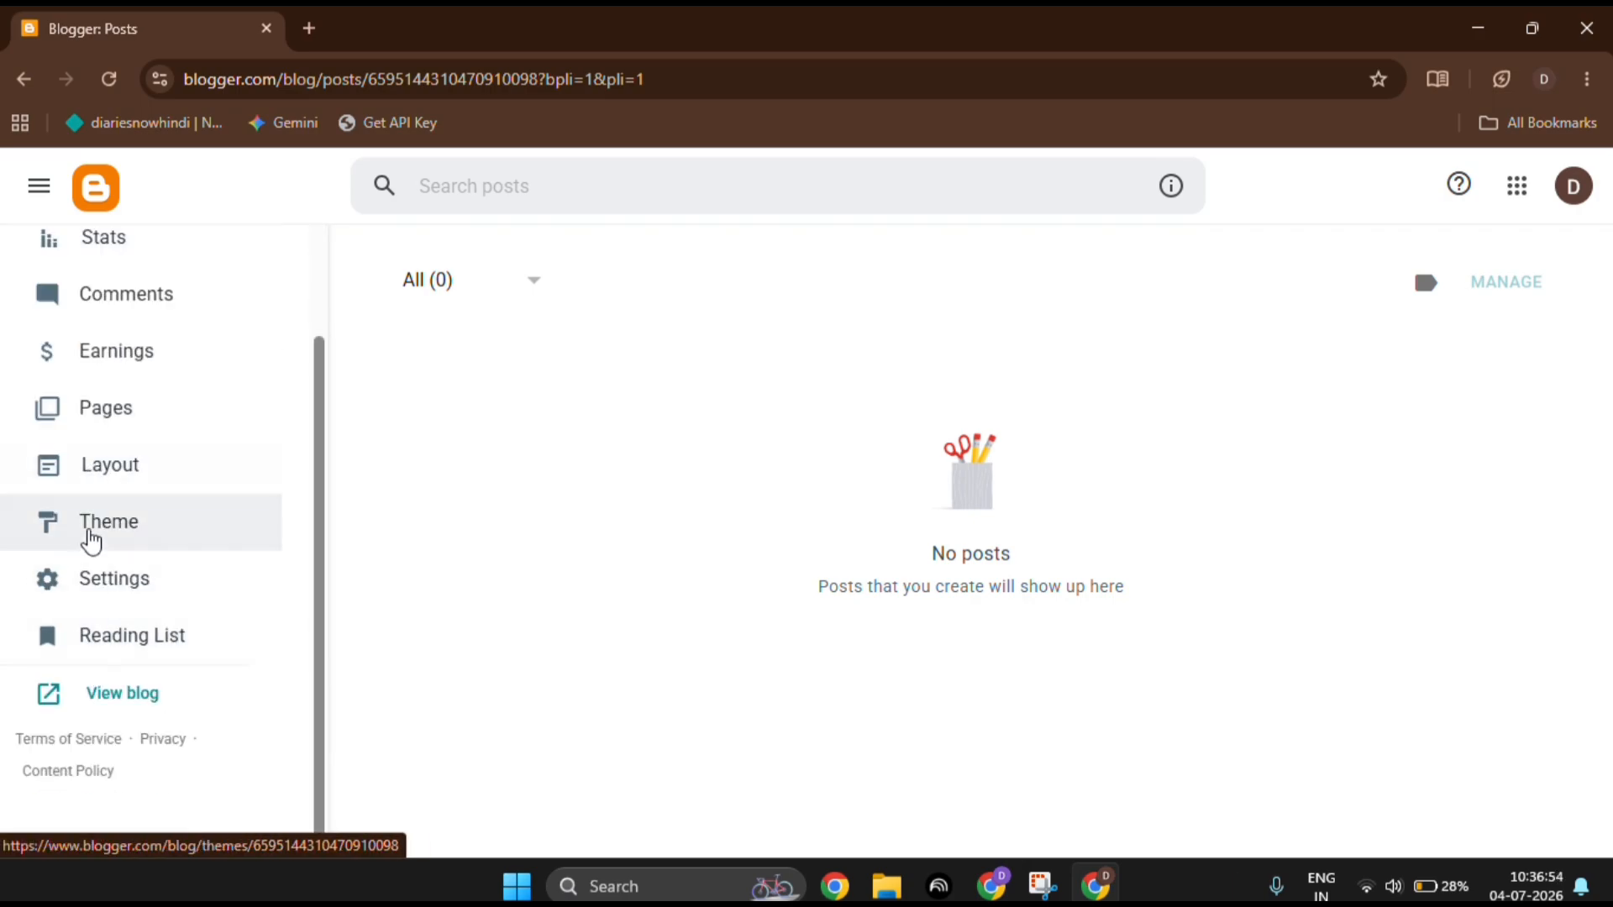
{"action": "left_click", "coordinate": [254, 545]}
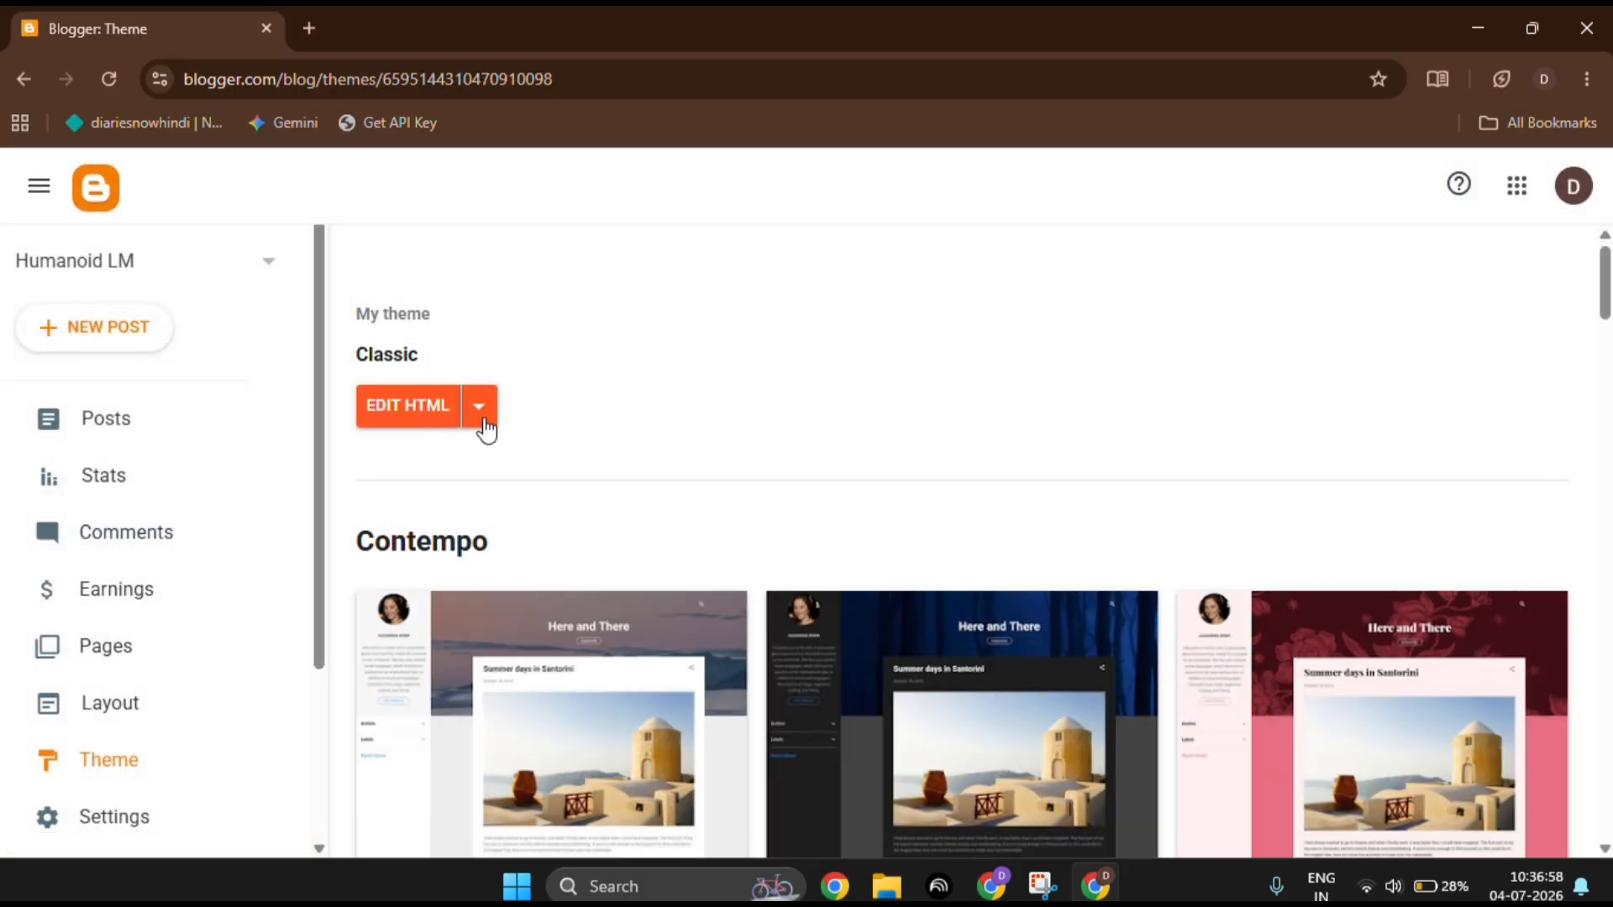
{"action": "left_click", "coordinate": [479, 408]}
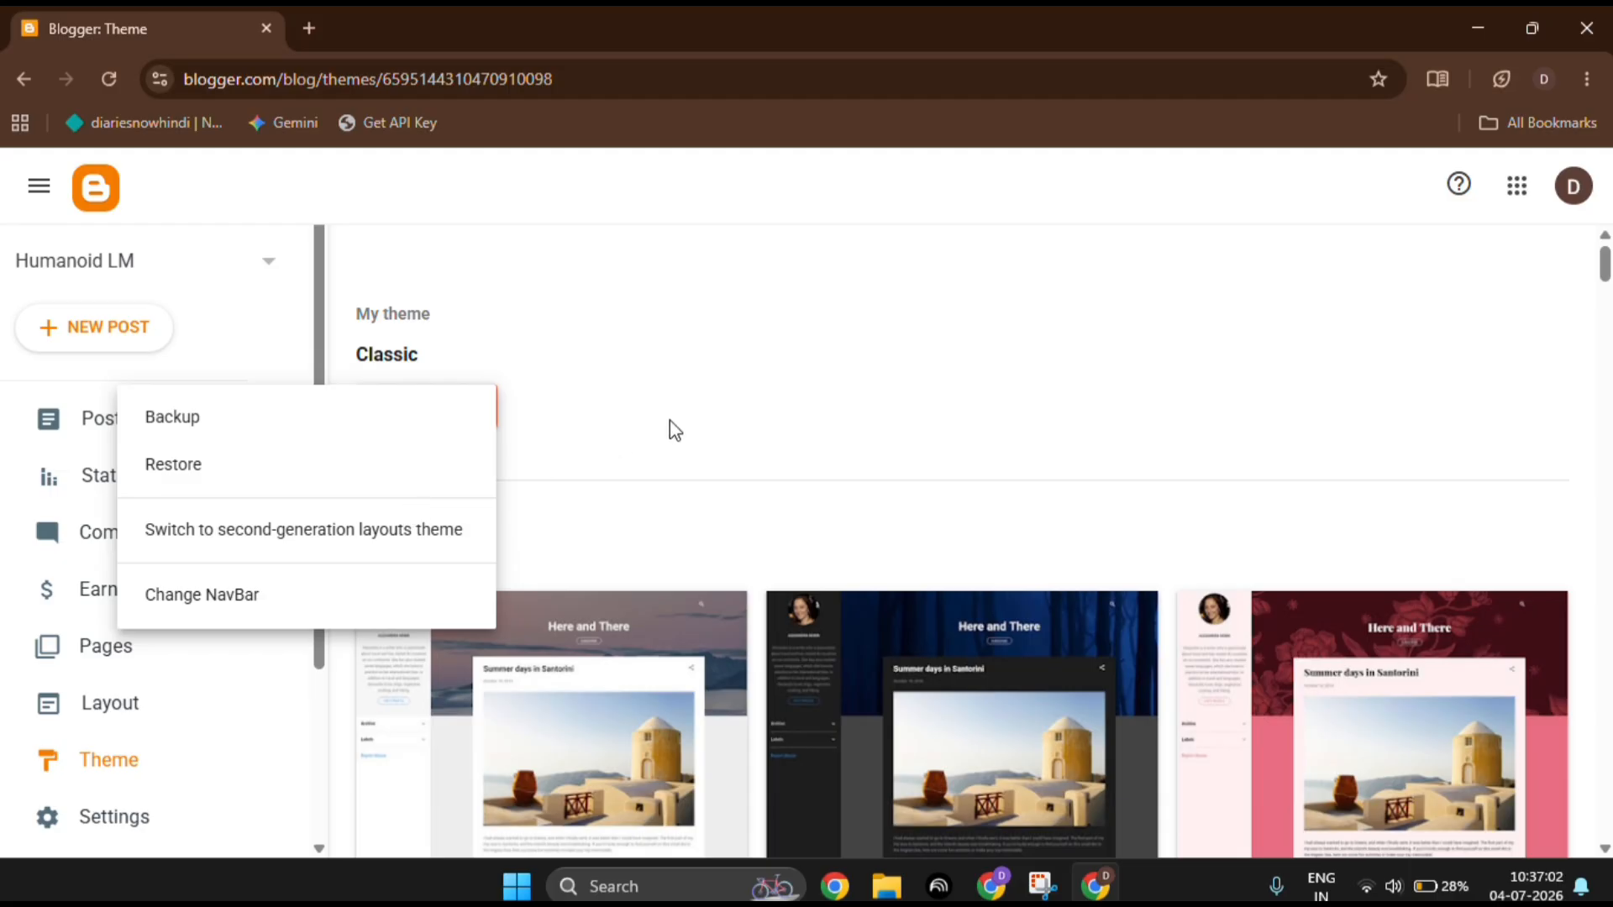
{"action": "left_click", "coordinate": [616, 469]}
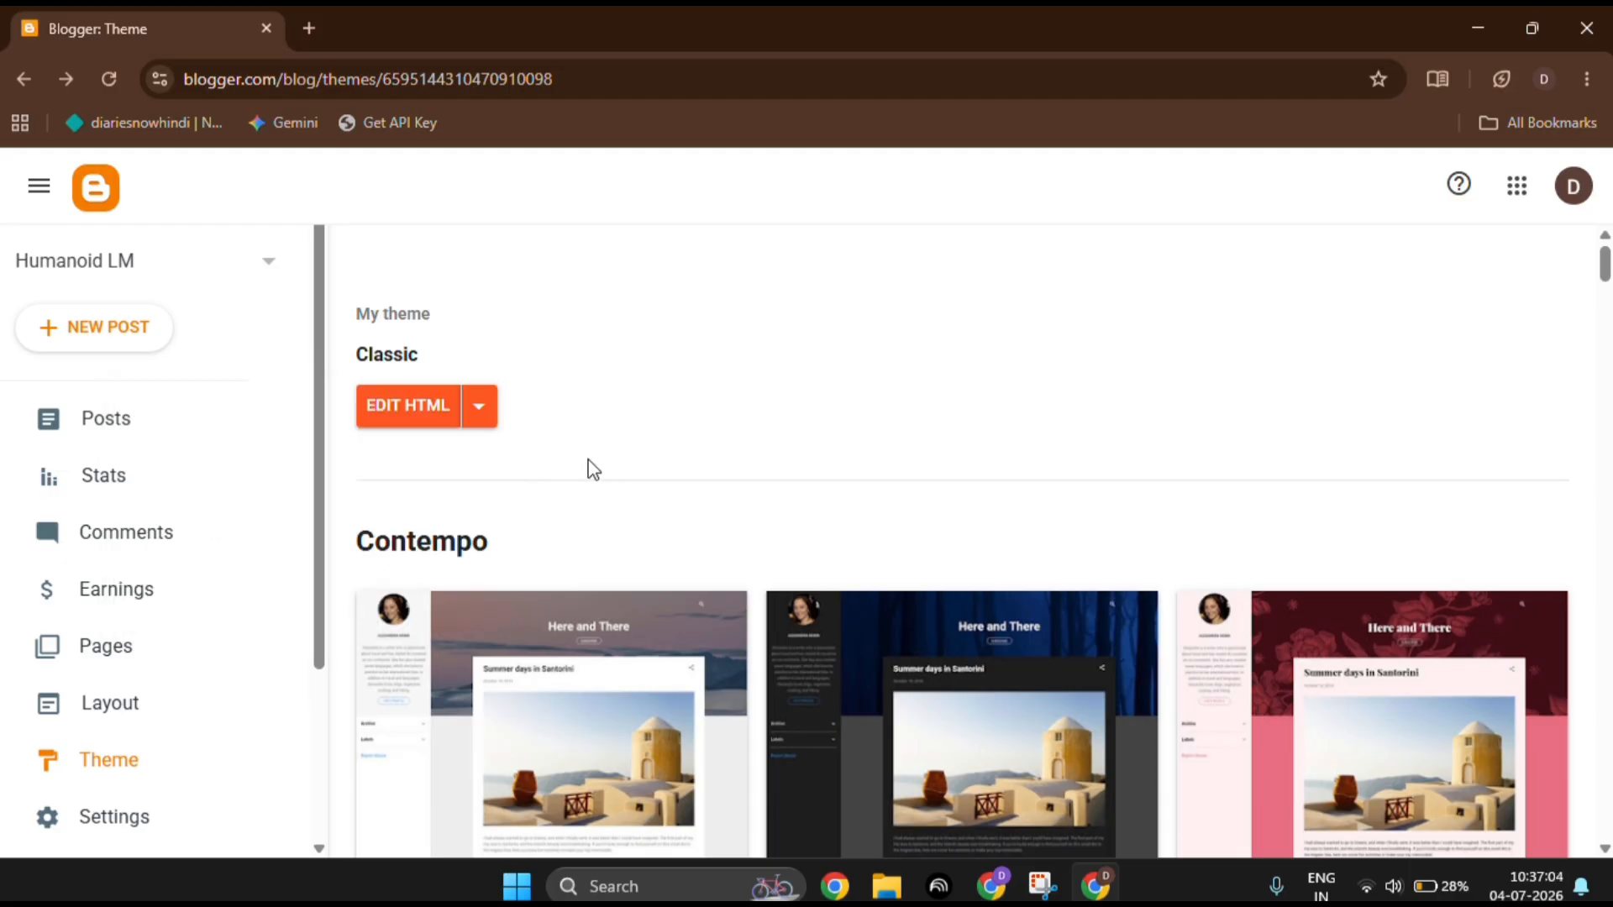
{"action": "left_click", "coordinate": [410, 405]}
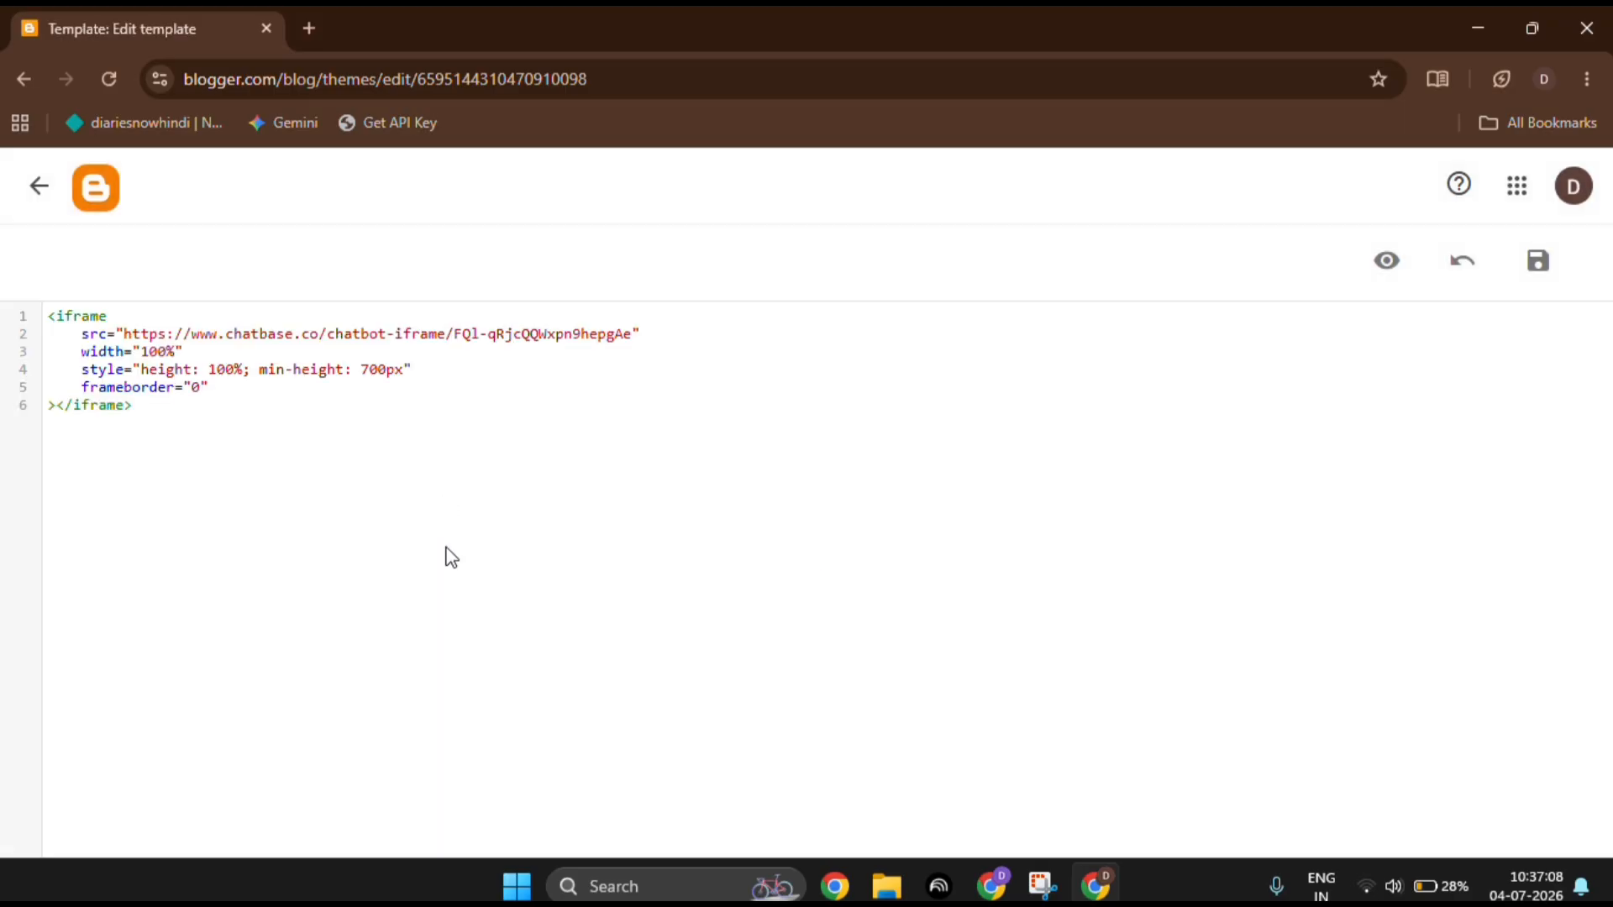
Replace the theme code with the copied chatbot link, then undo to restore the iframe code
{"action": "left_click", "coordinate": [310, 499]}
{"action": "key", "text": "ctrl+a"}
{"action": "type", "text": "https://www.chatbase.co/chatbot-iframe/ZmOrRruh9MDWzHx6b82kG"}
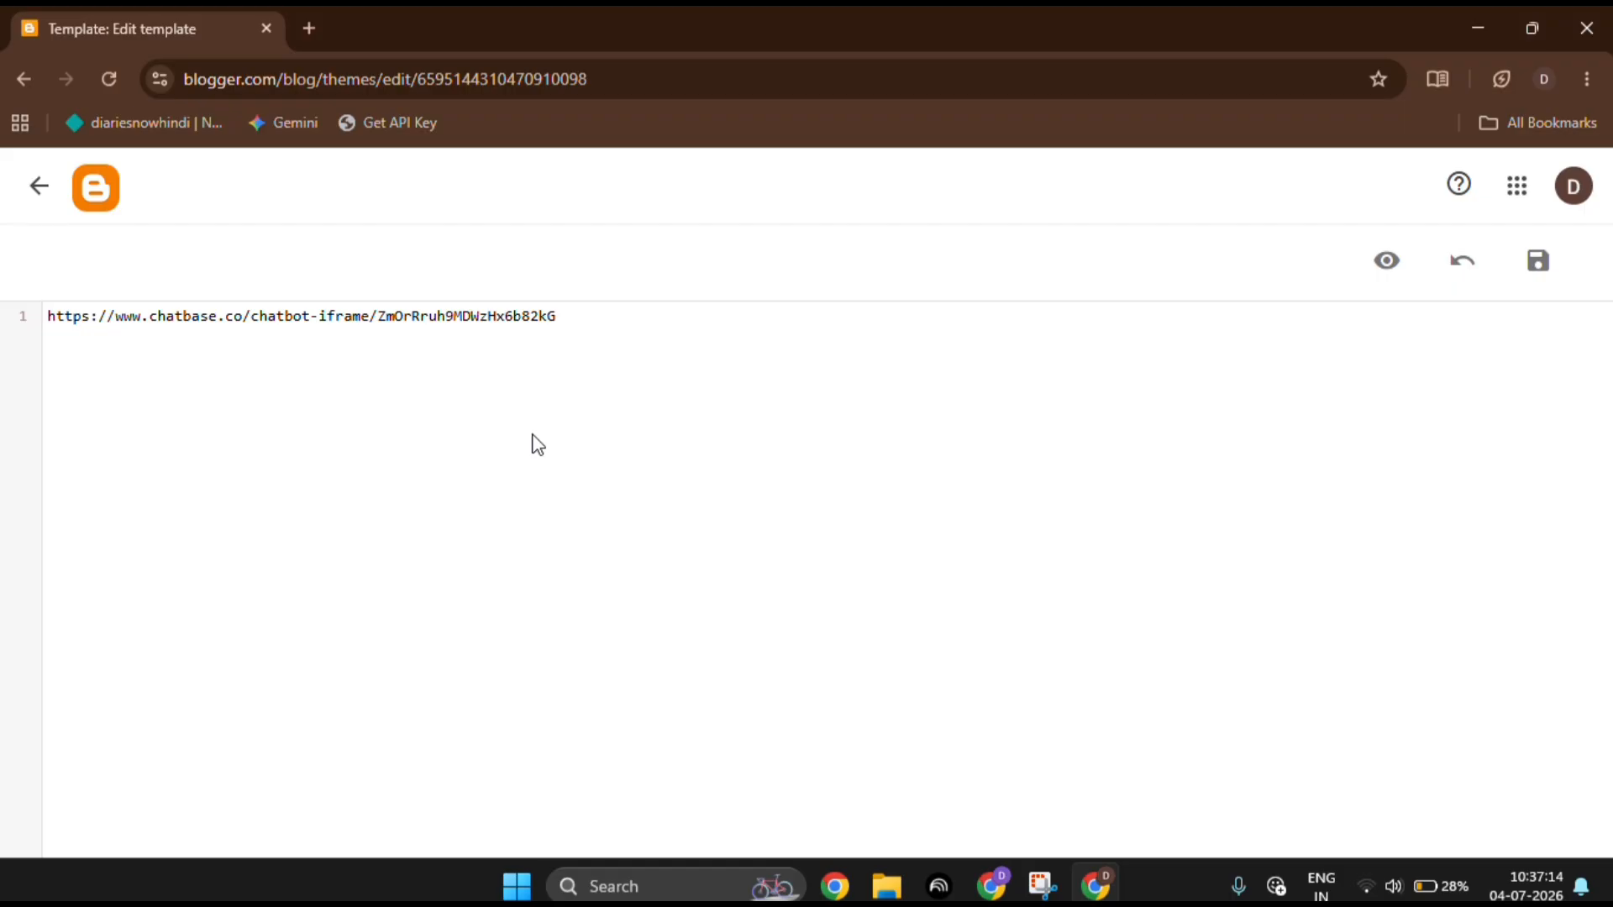
{"action": "key", "text": "ctrl+z"}
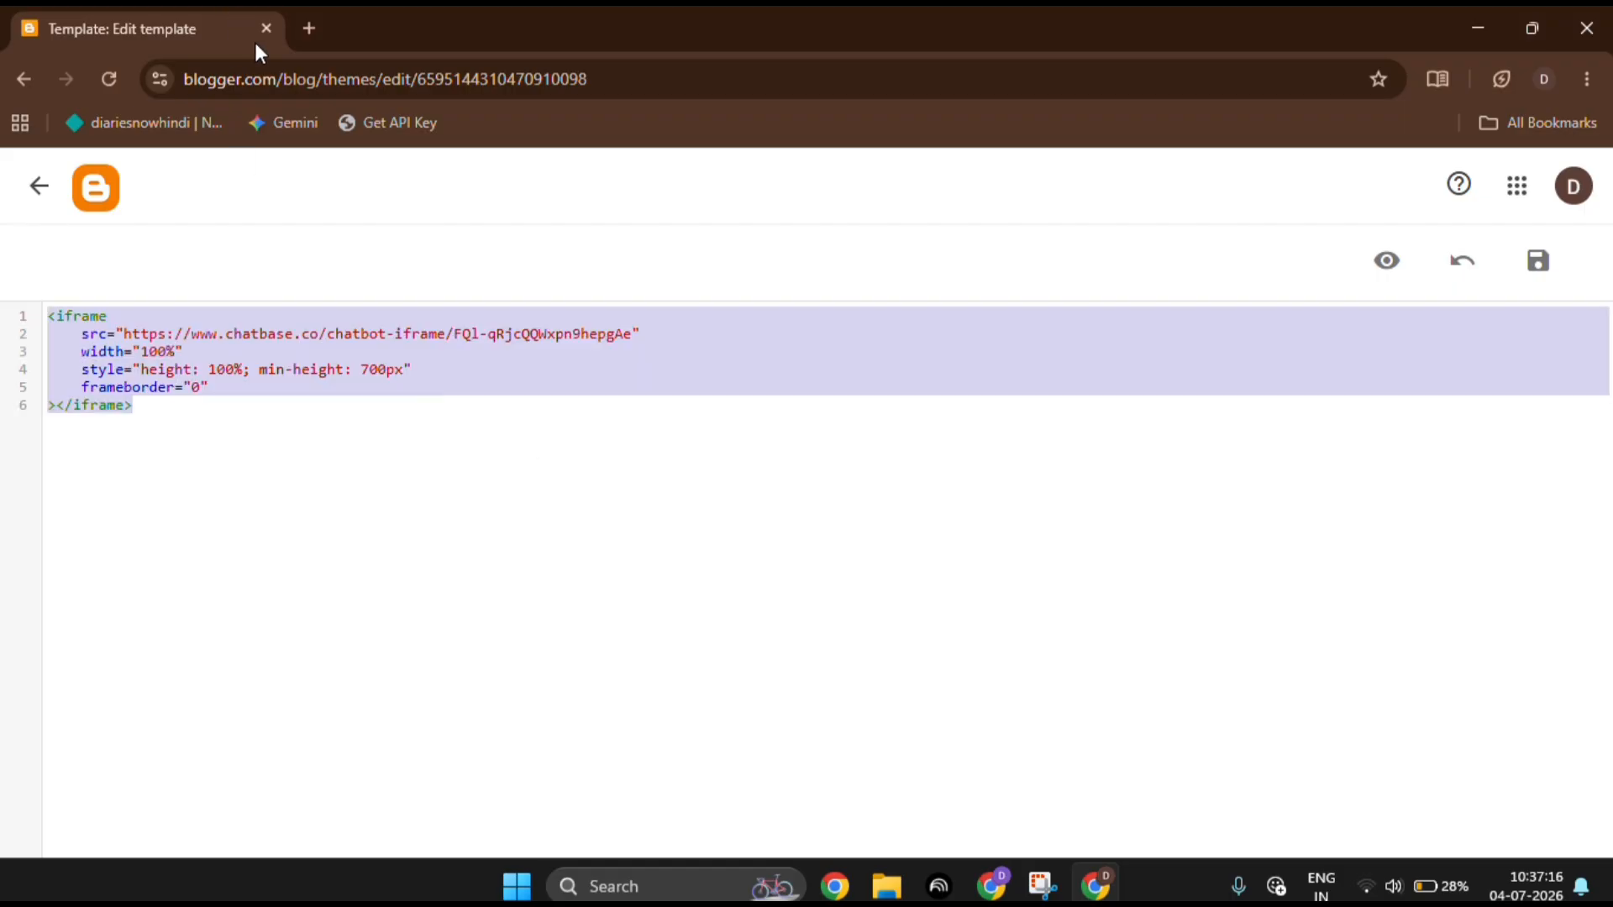
Copy Chatbase's iframe embed code, paste it into the template, save, and return to Theme
{"action": "key", "text": "alt+Tab"}
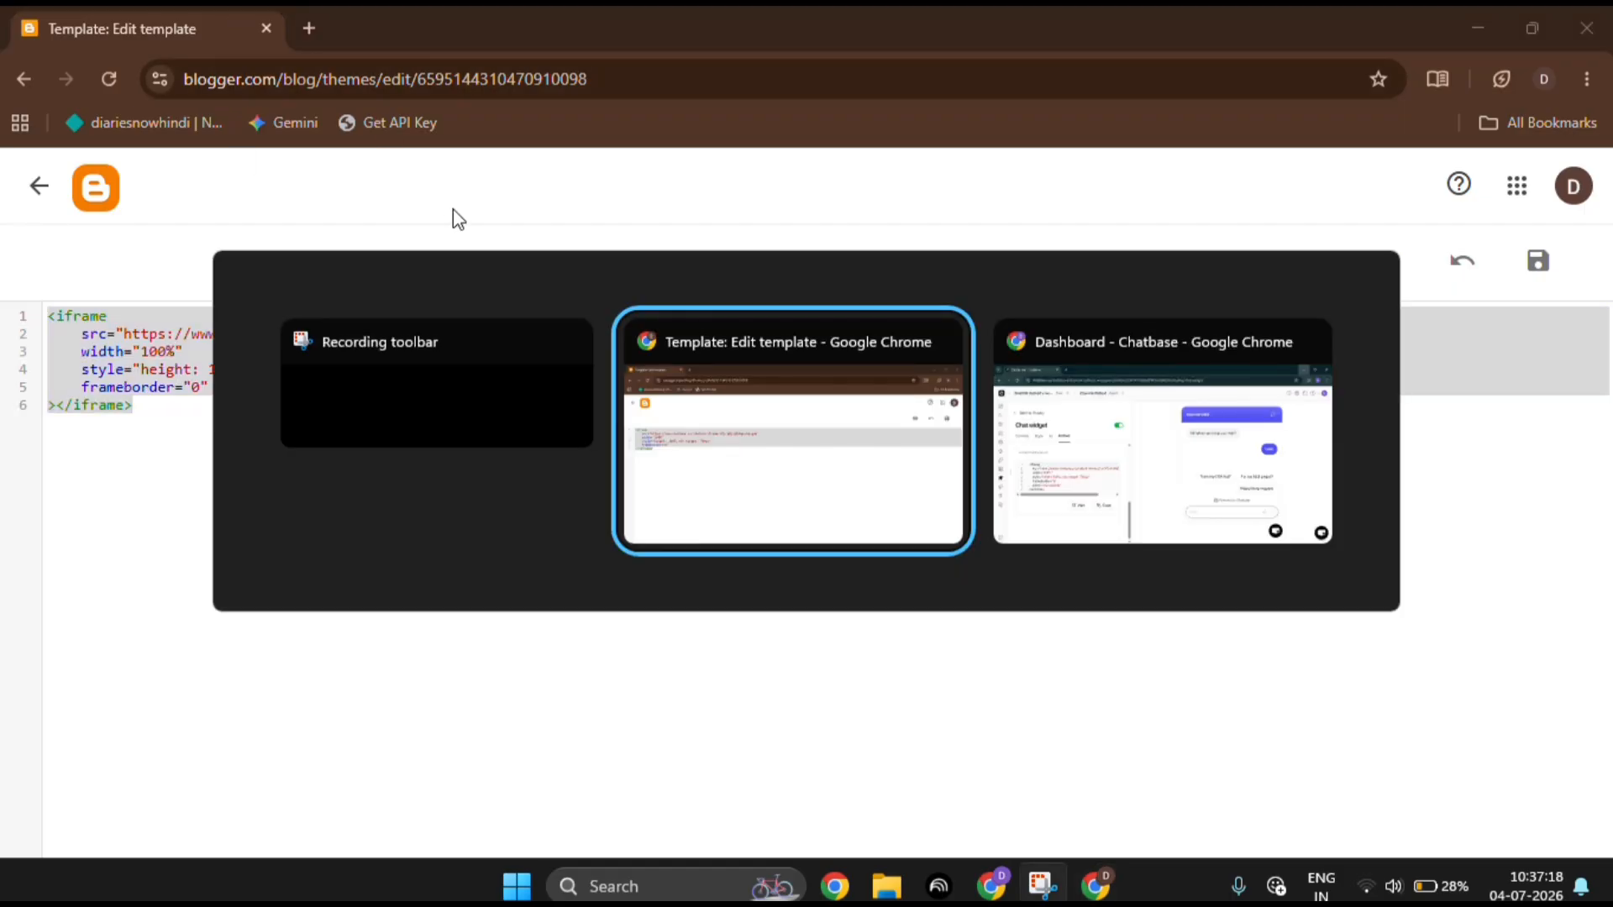
{"action": "key", "text": "alt+Tab"}
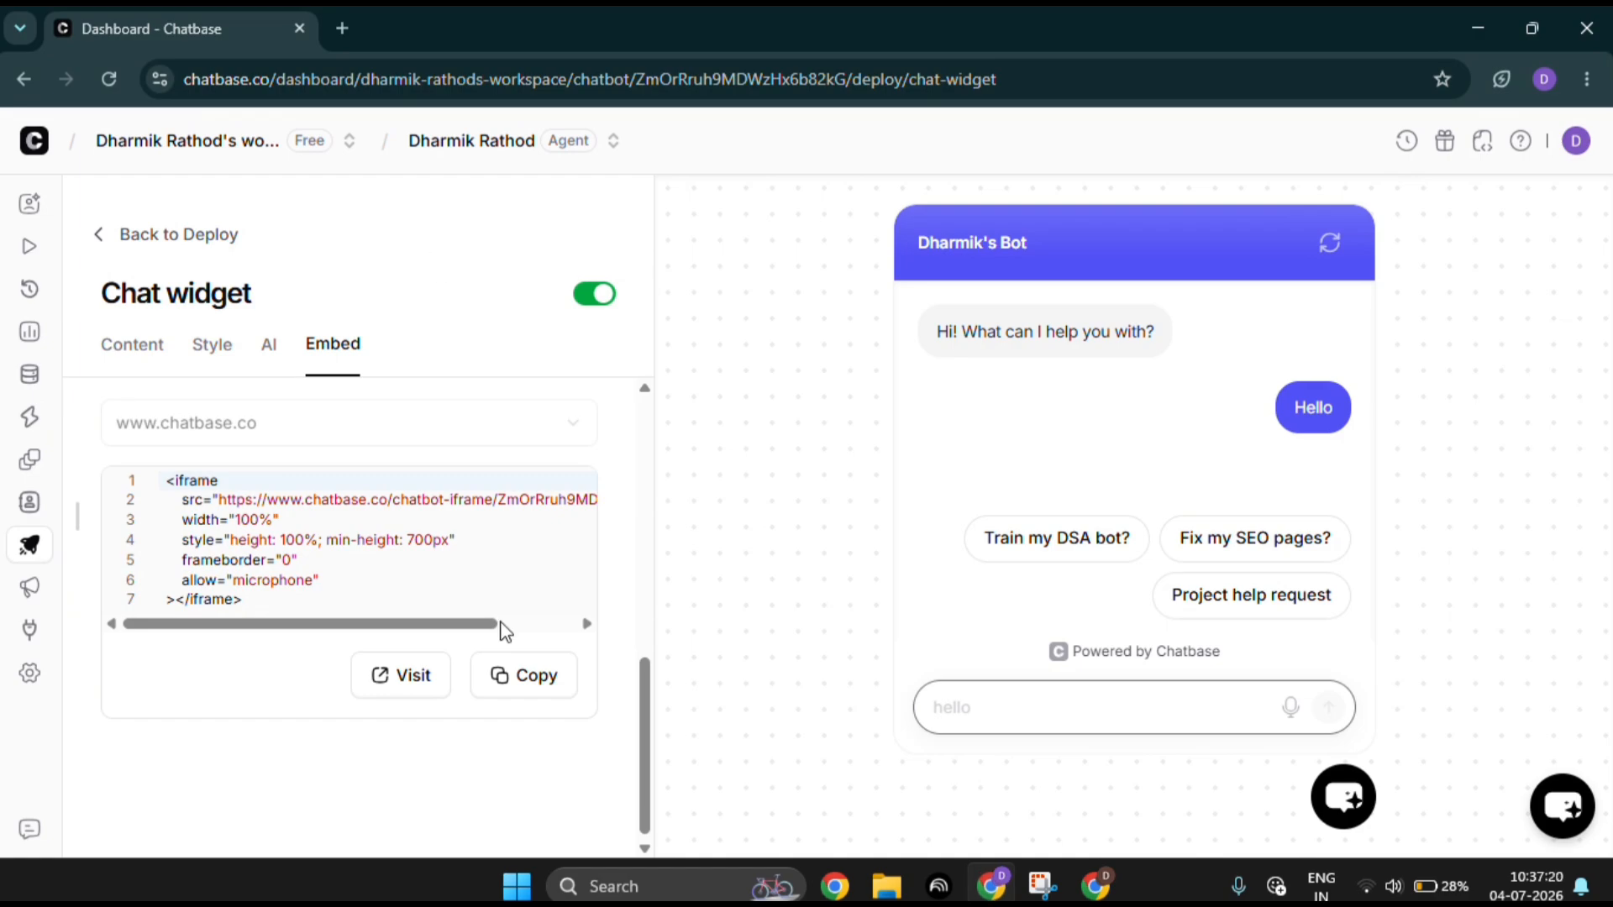
{"action": "left_click", "coordinate": [530, 683]}
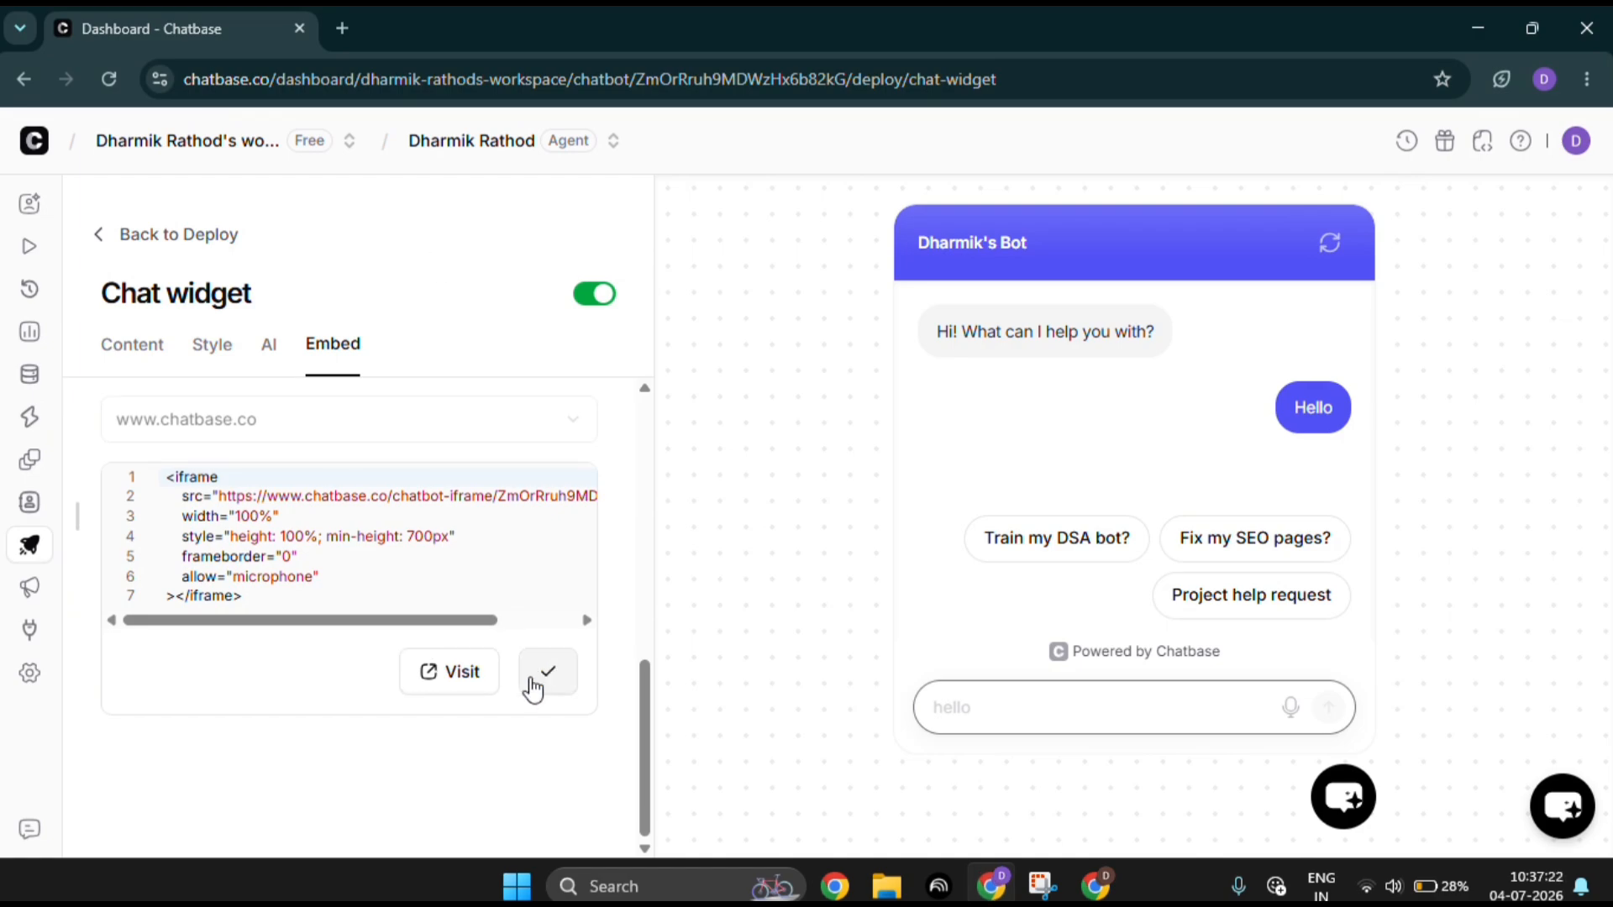
{"action": "key", "text": "alt+Tab"}
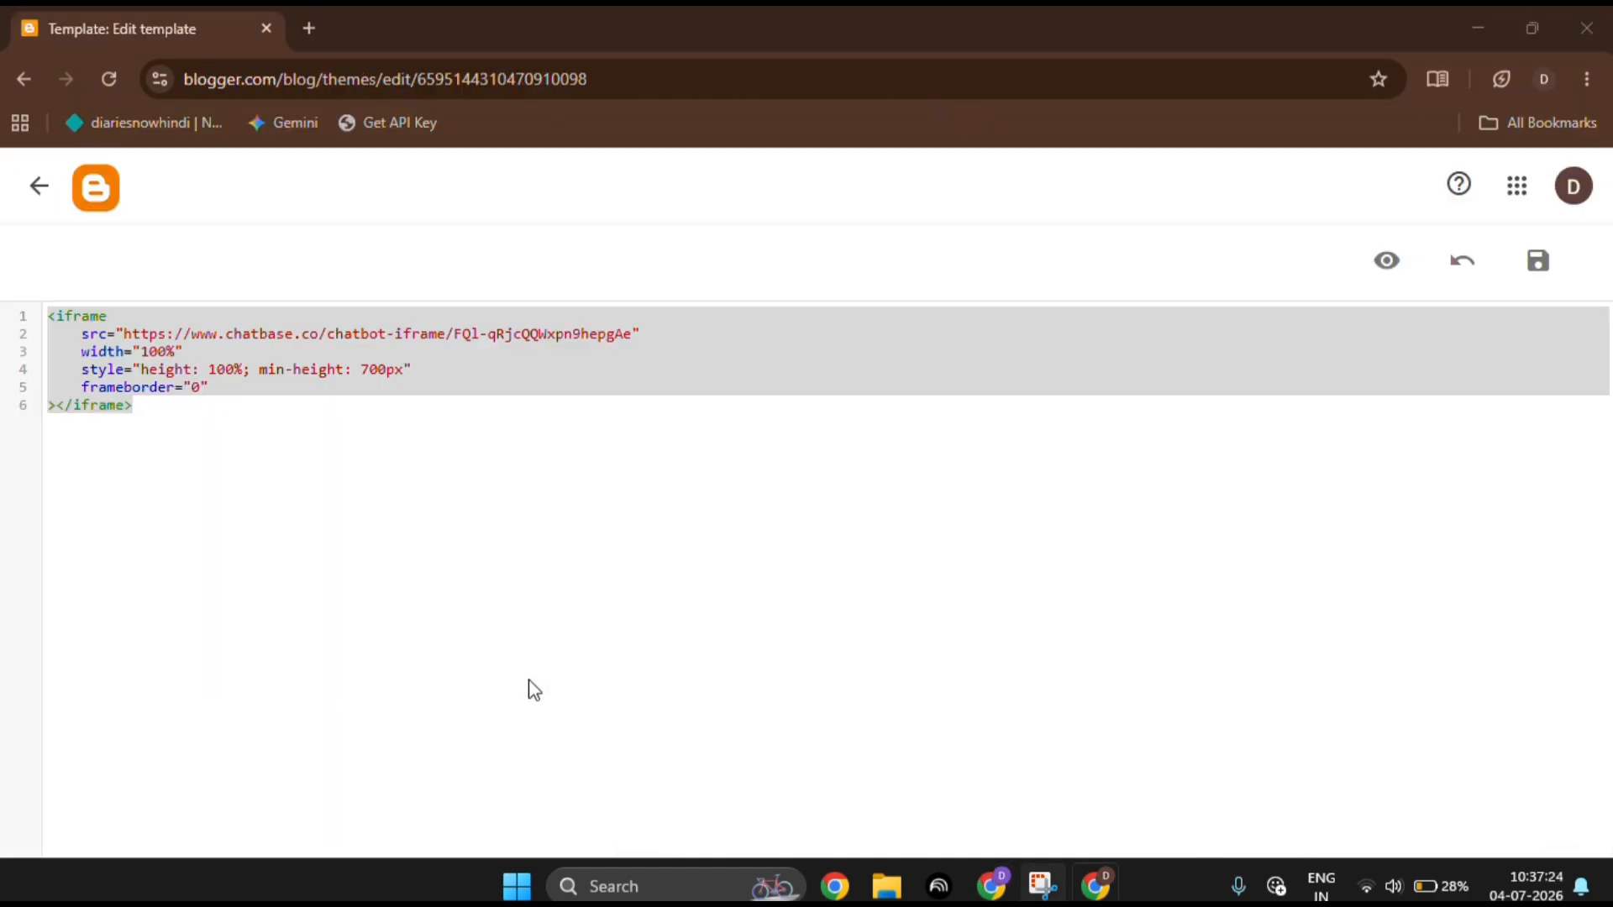
{"action": "key", "text": "ctrl+v"}
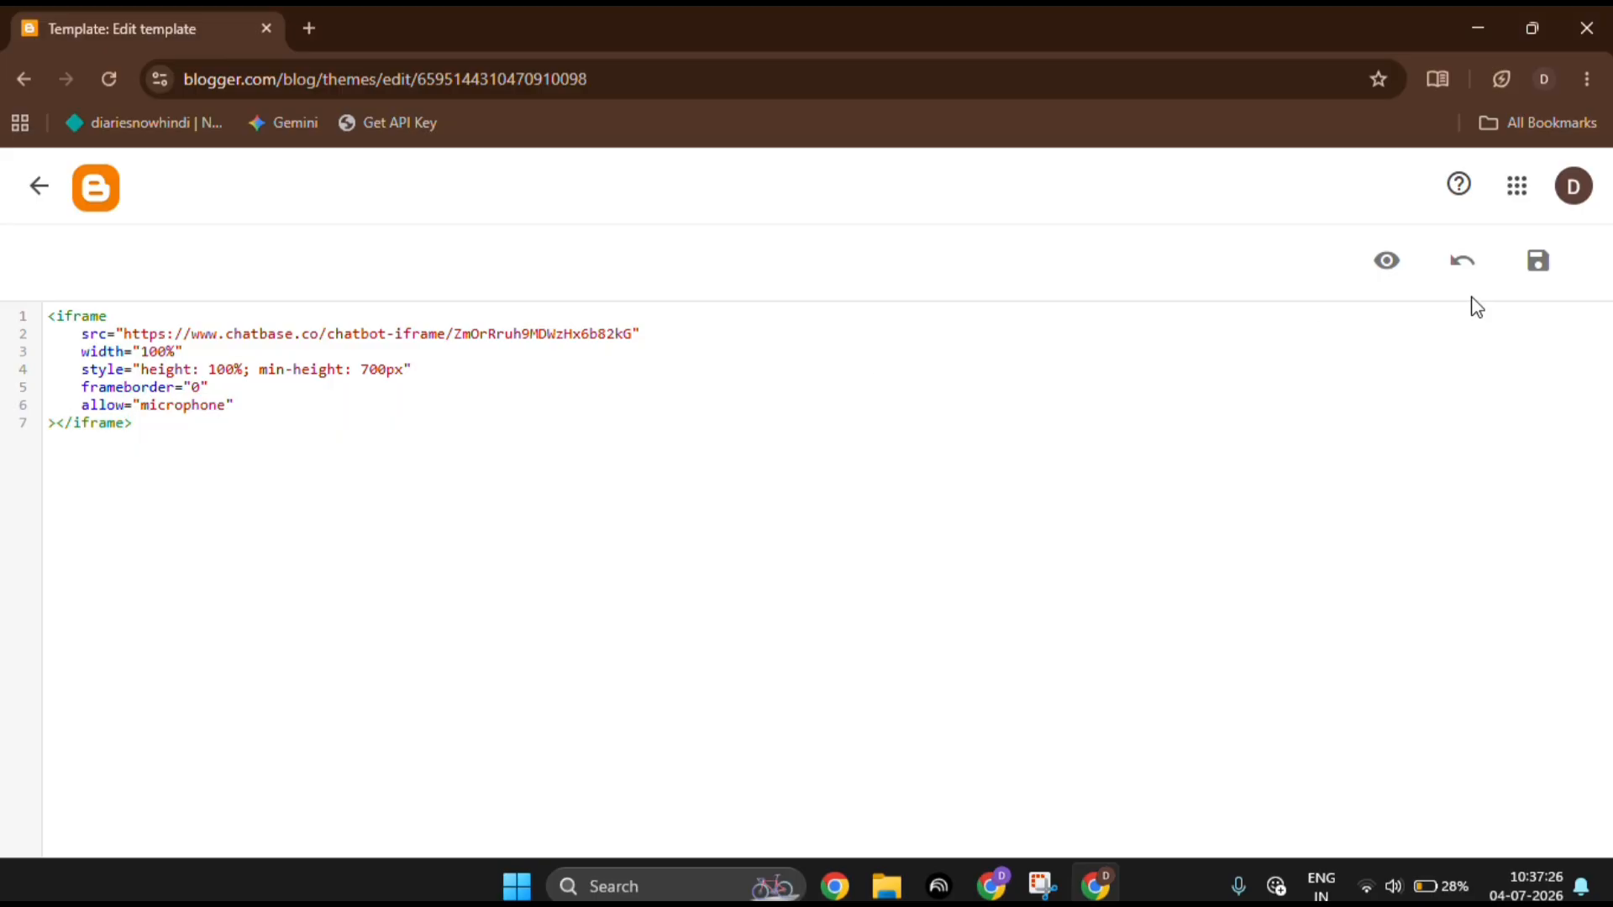
{"action": "left_click", "coordinate": [1538, 265]}
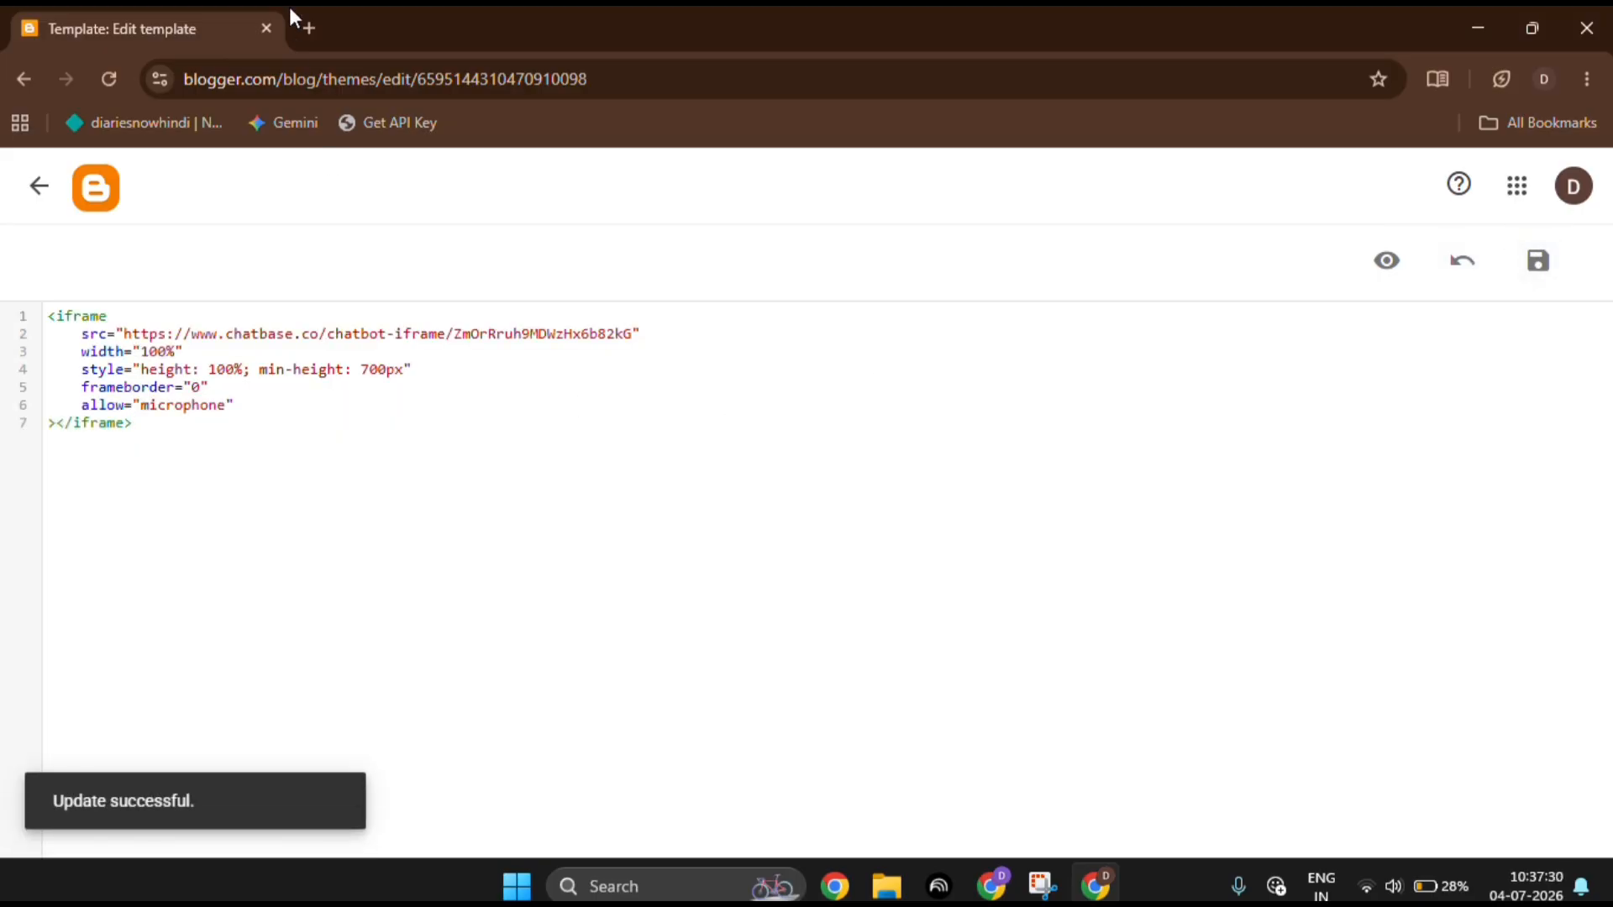
{"action": "left_click", "coordinate": [34, 202]}
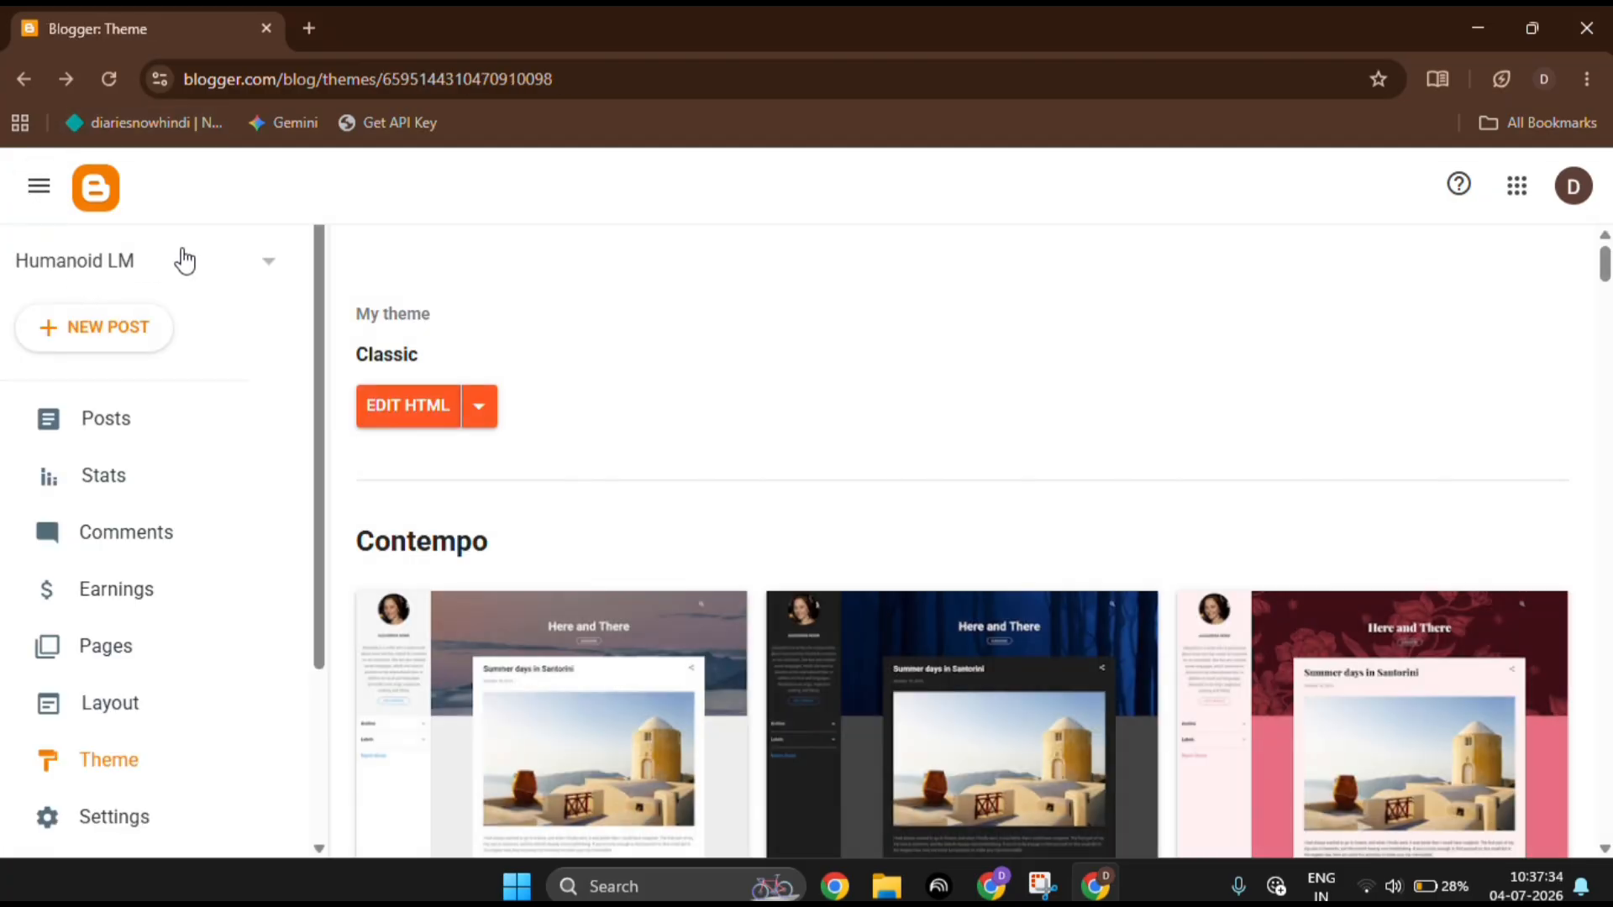
Load humanoidlm.blogspot.com in a new Chrome tab, correcting the mistyped '.ocm' ending
{"action": "left_click", "coordinate": [267, 263]}
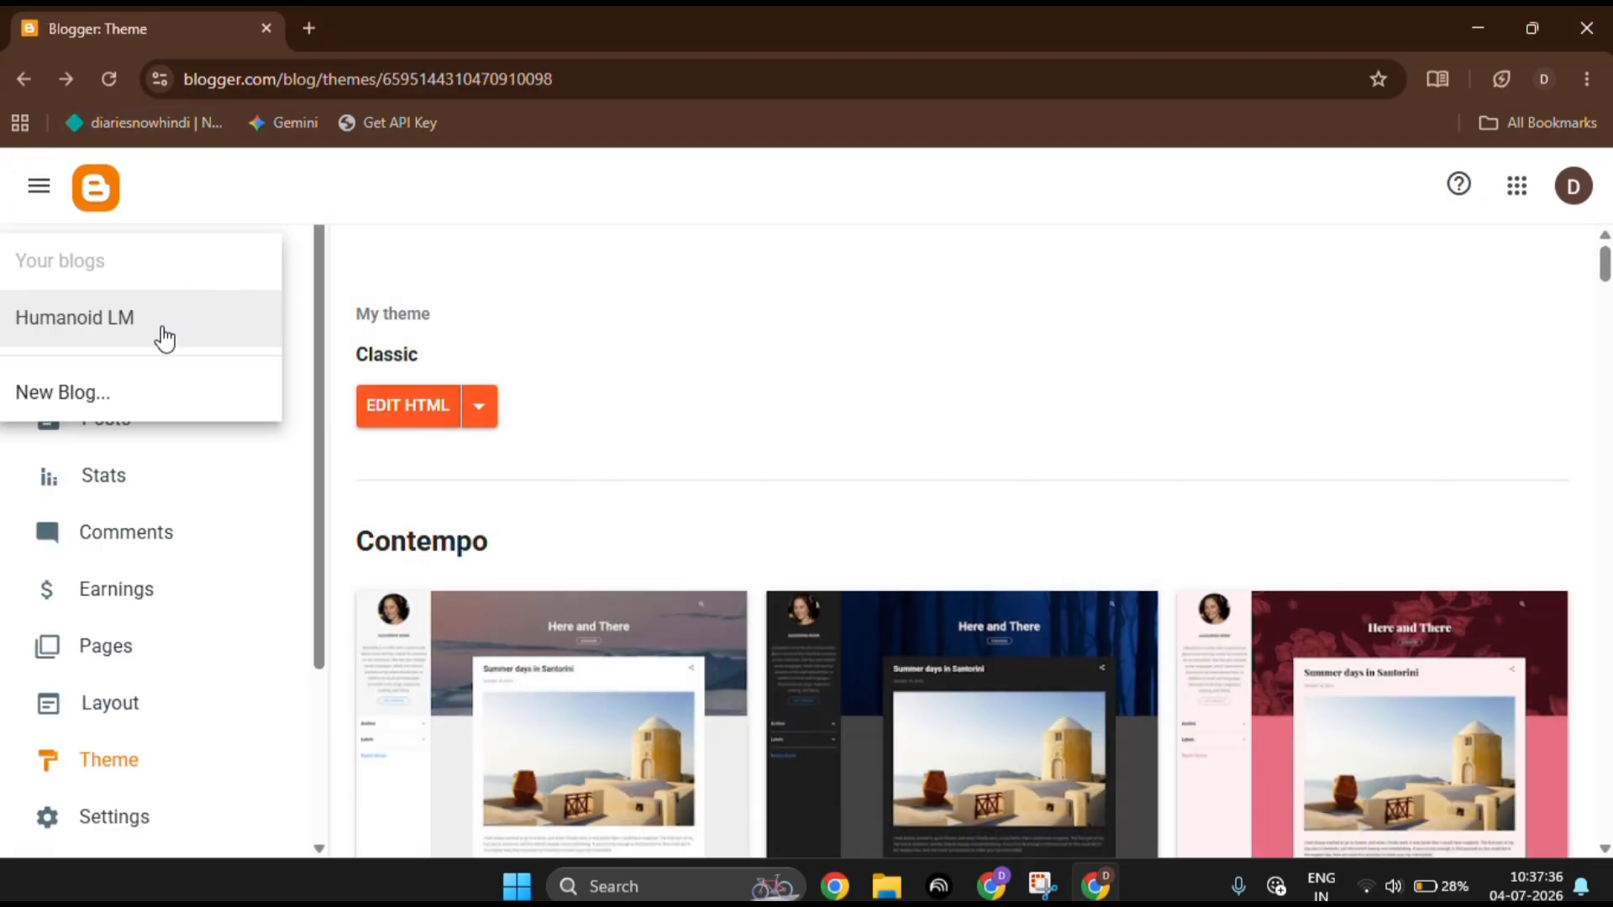
{"action": "left_click", "coordinate": [319, 25]}
{"action": "type", "text": "h"}
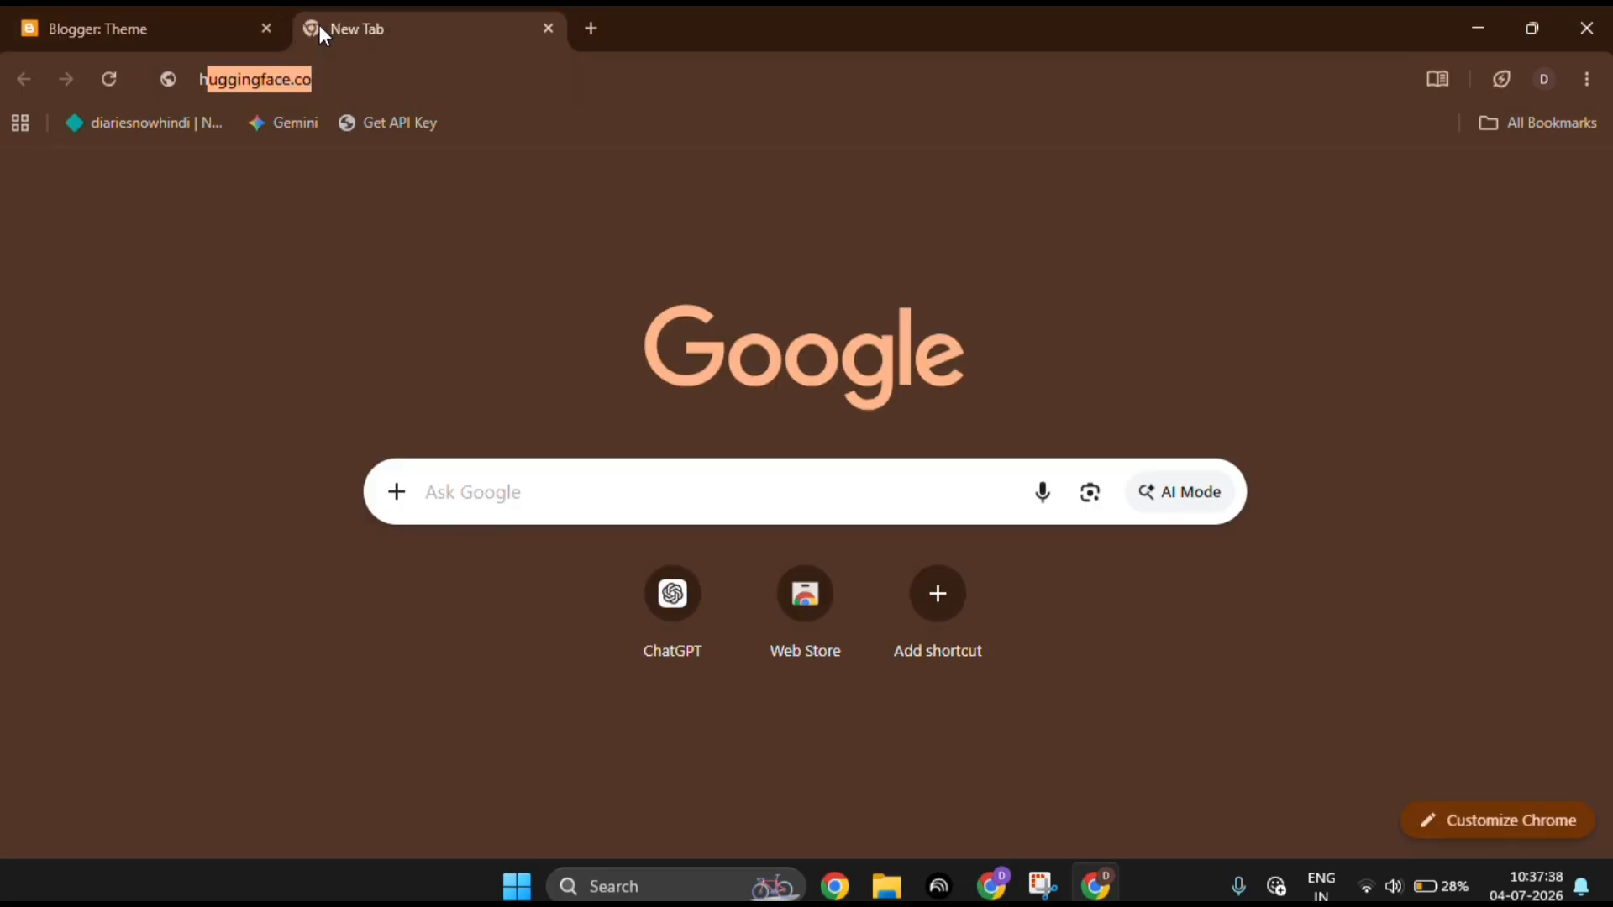
{"action": "type", "text": "umanoid"}
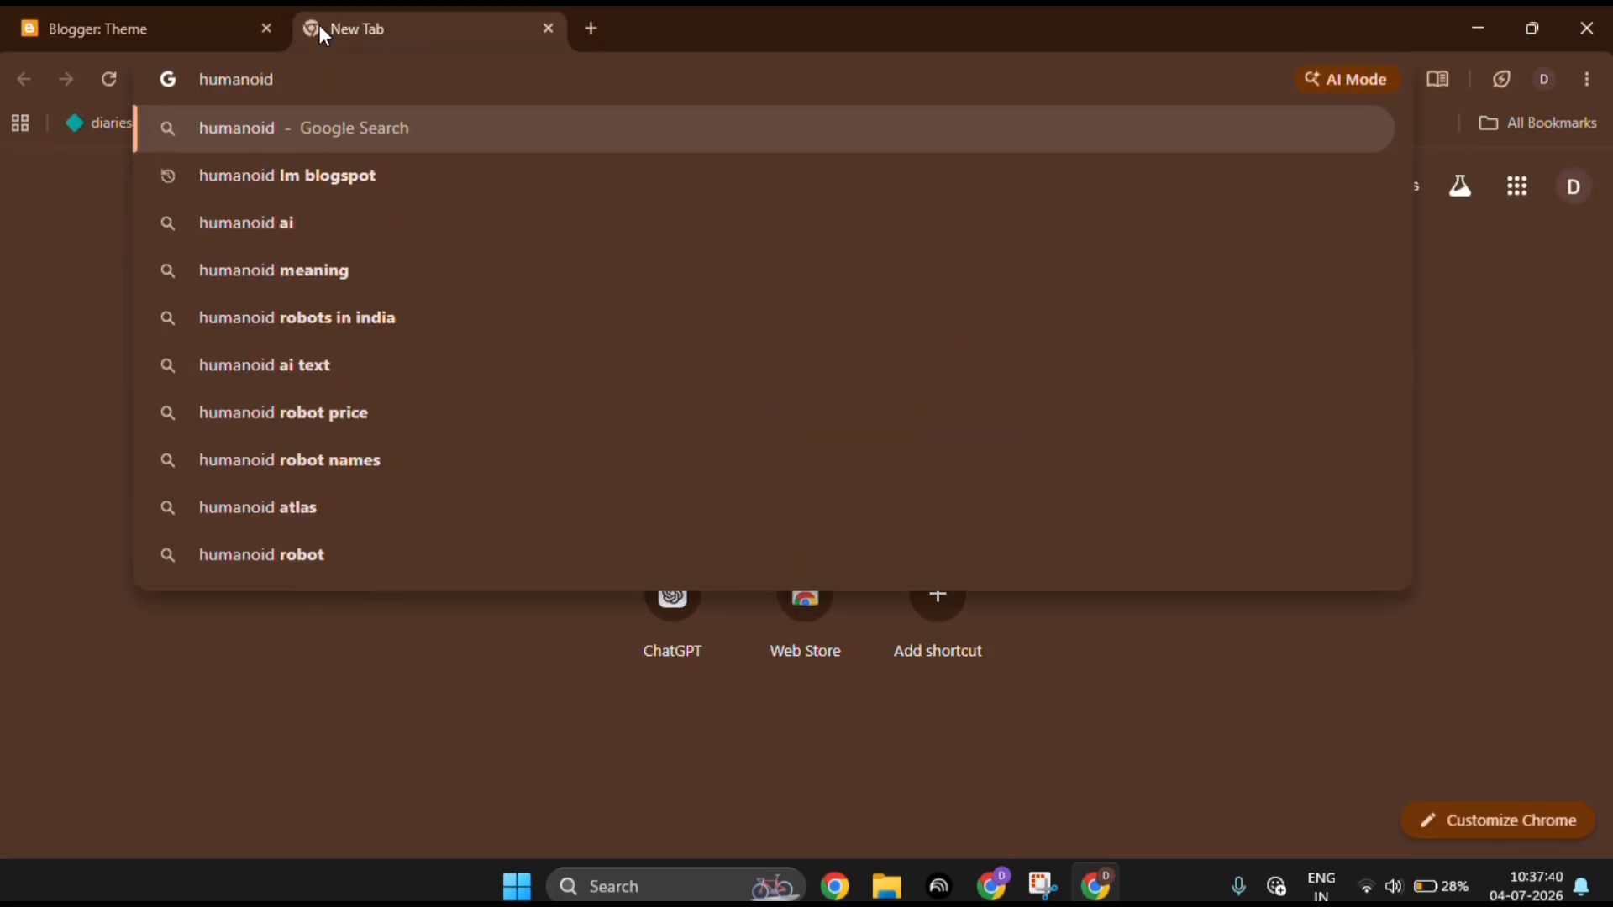
{"action": "type", "text": "lm"}
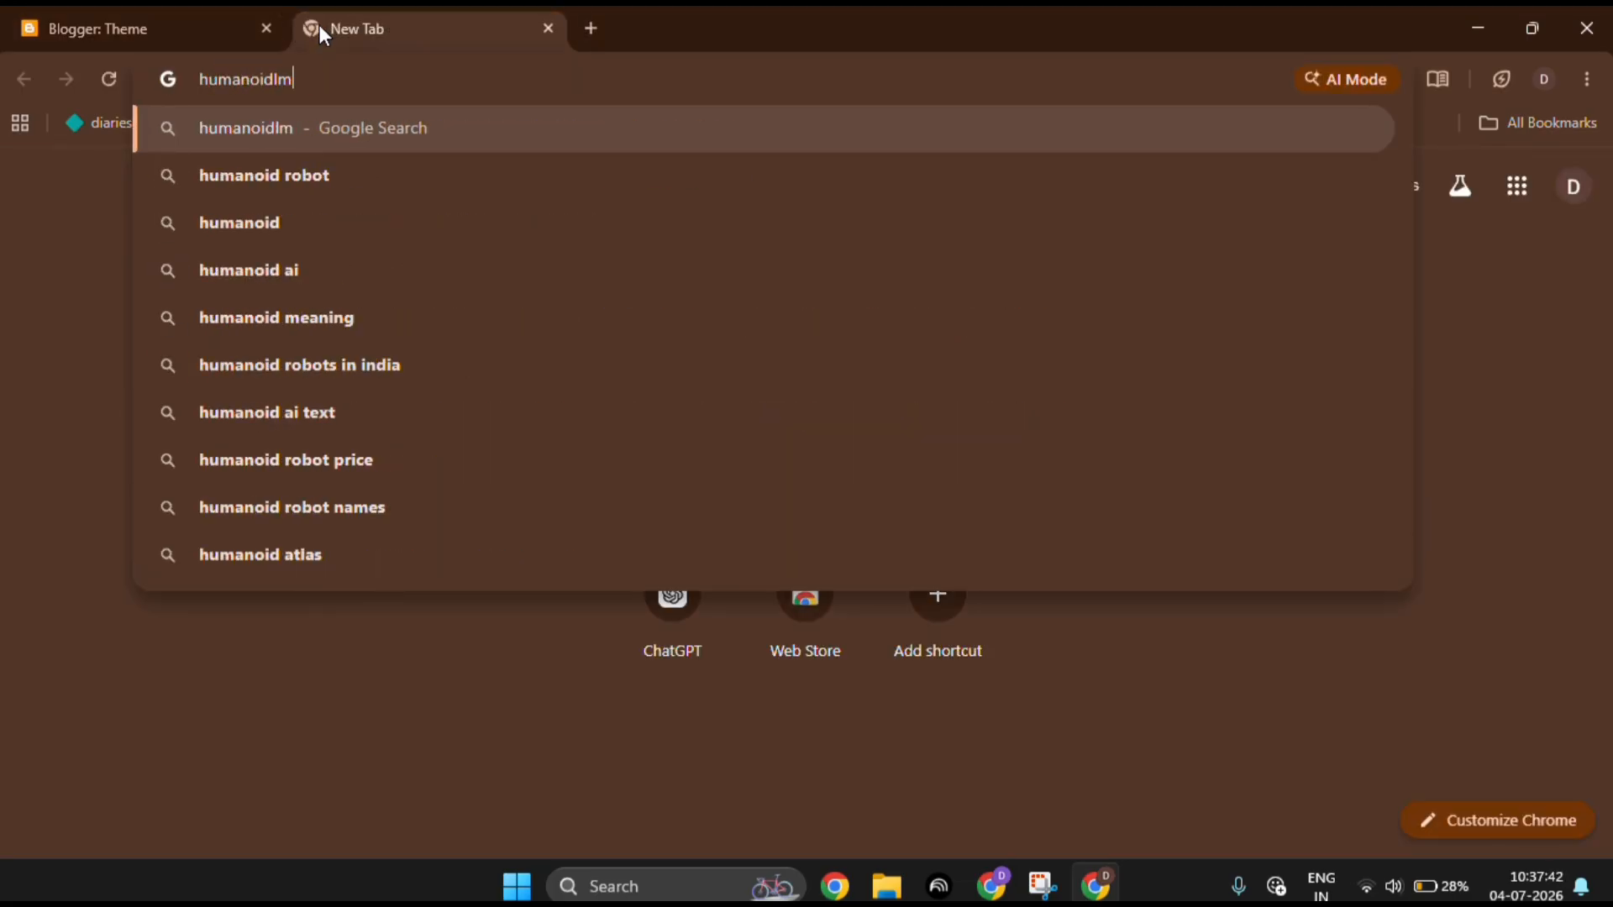
{"action": "type", "text": ".bl"}
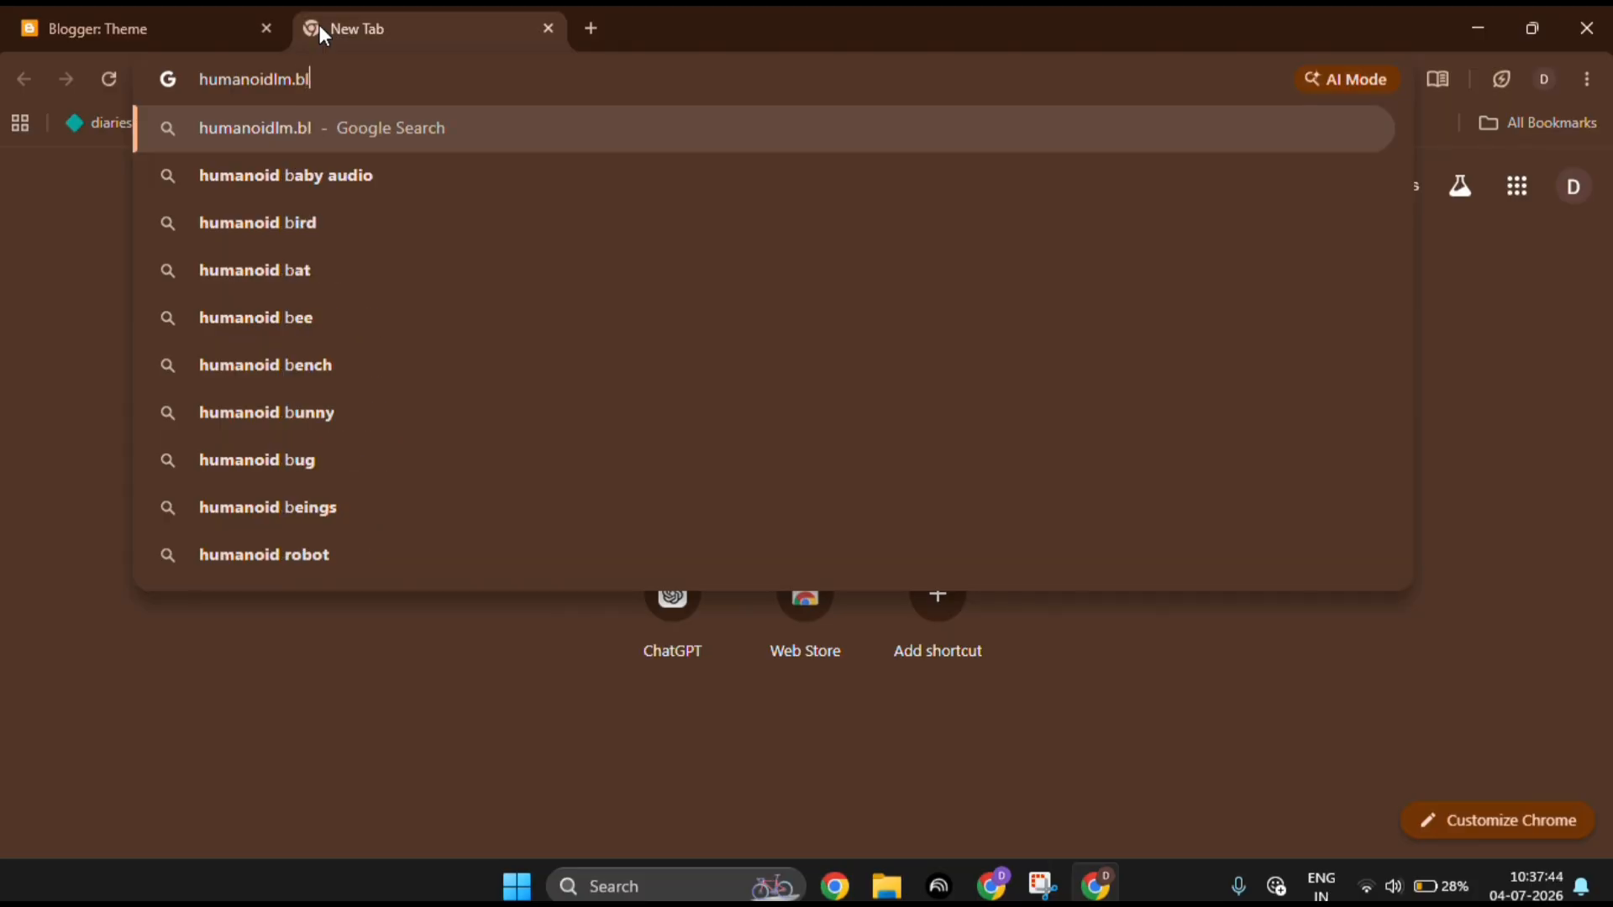
{"action": "type", "text": "ogspo"}
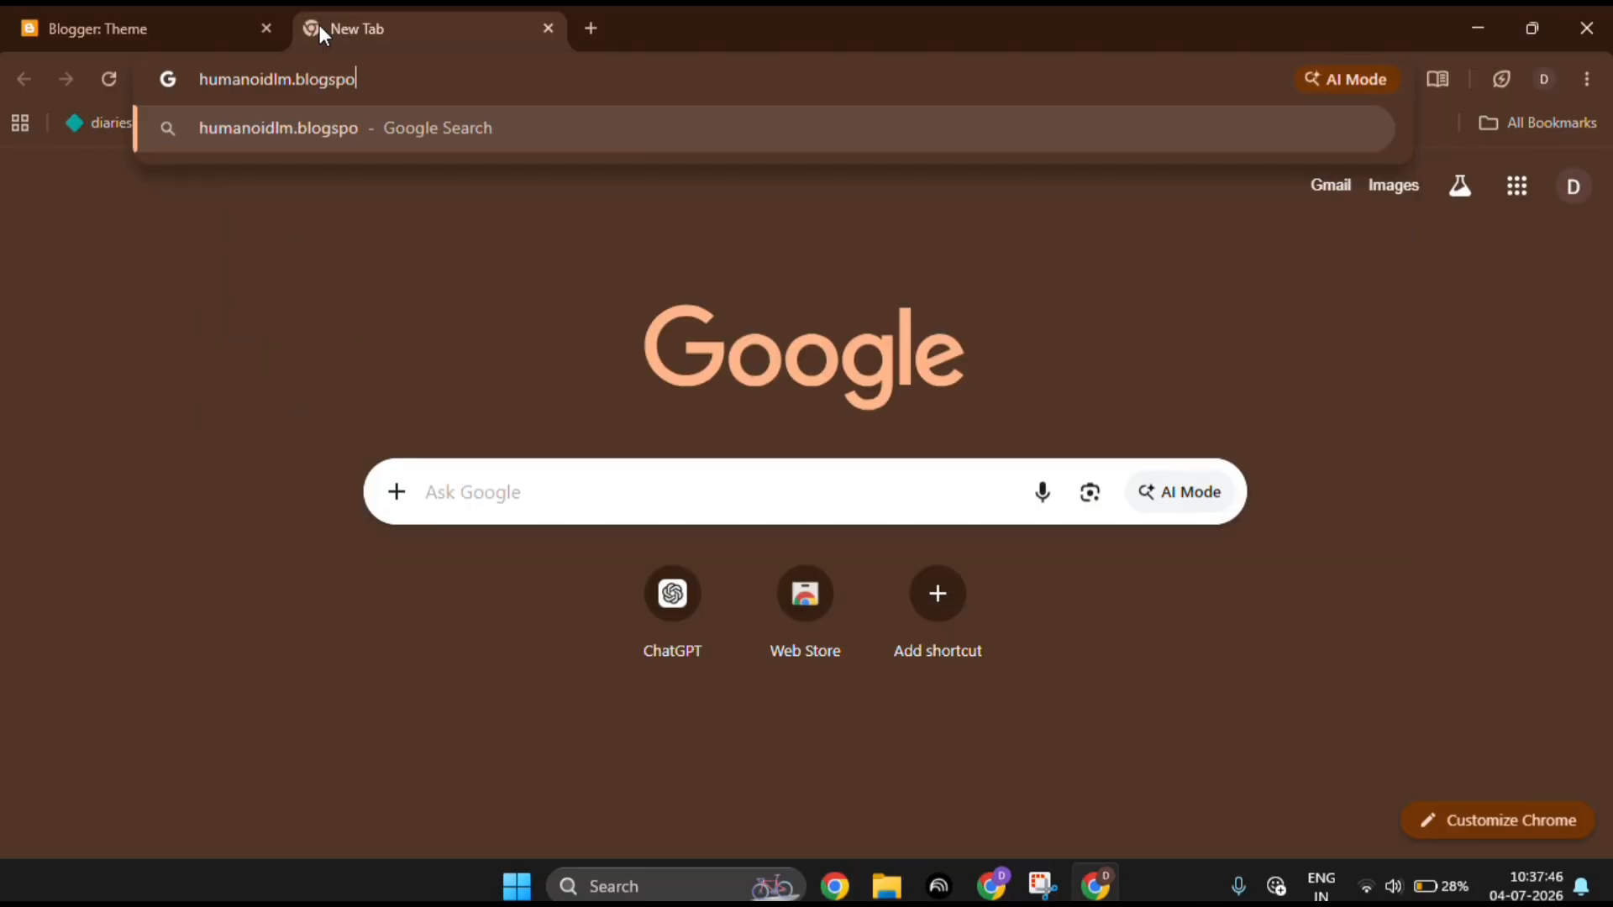
{"action": "type", "text": "t.ocm"}
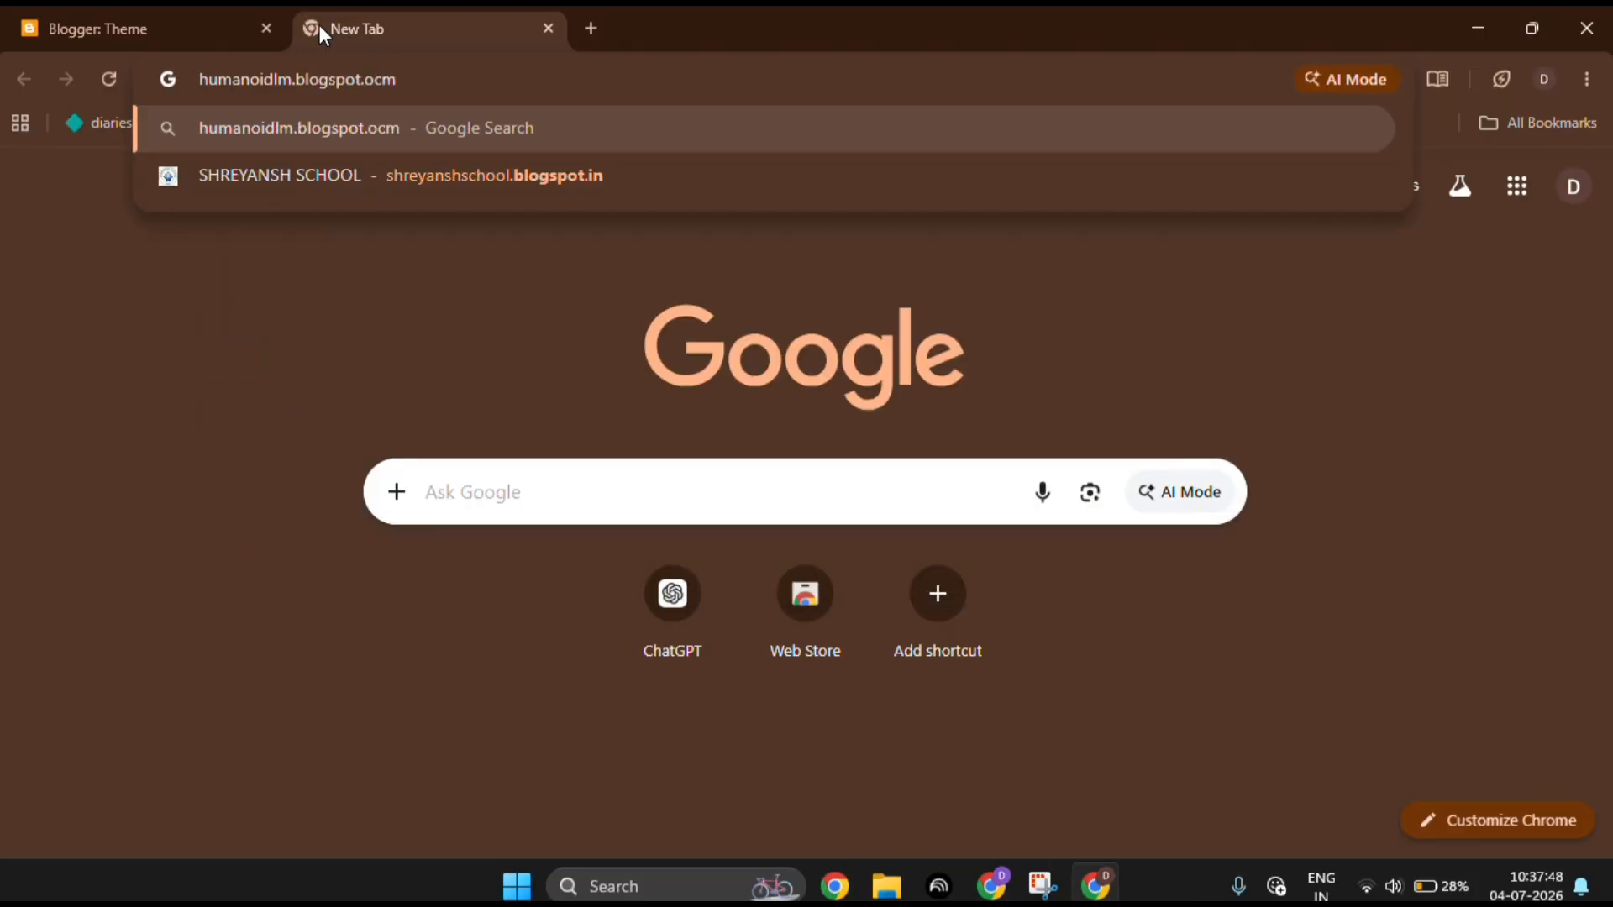
{"action": "key", "text": "BackSpace"}
{"action": "key", "text": "BackSpace"}
{"action": "key", "text": "BackSpace"}
{"action": "type", "text": "com"}
{"action": "key", "text": "Return"}
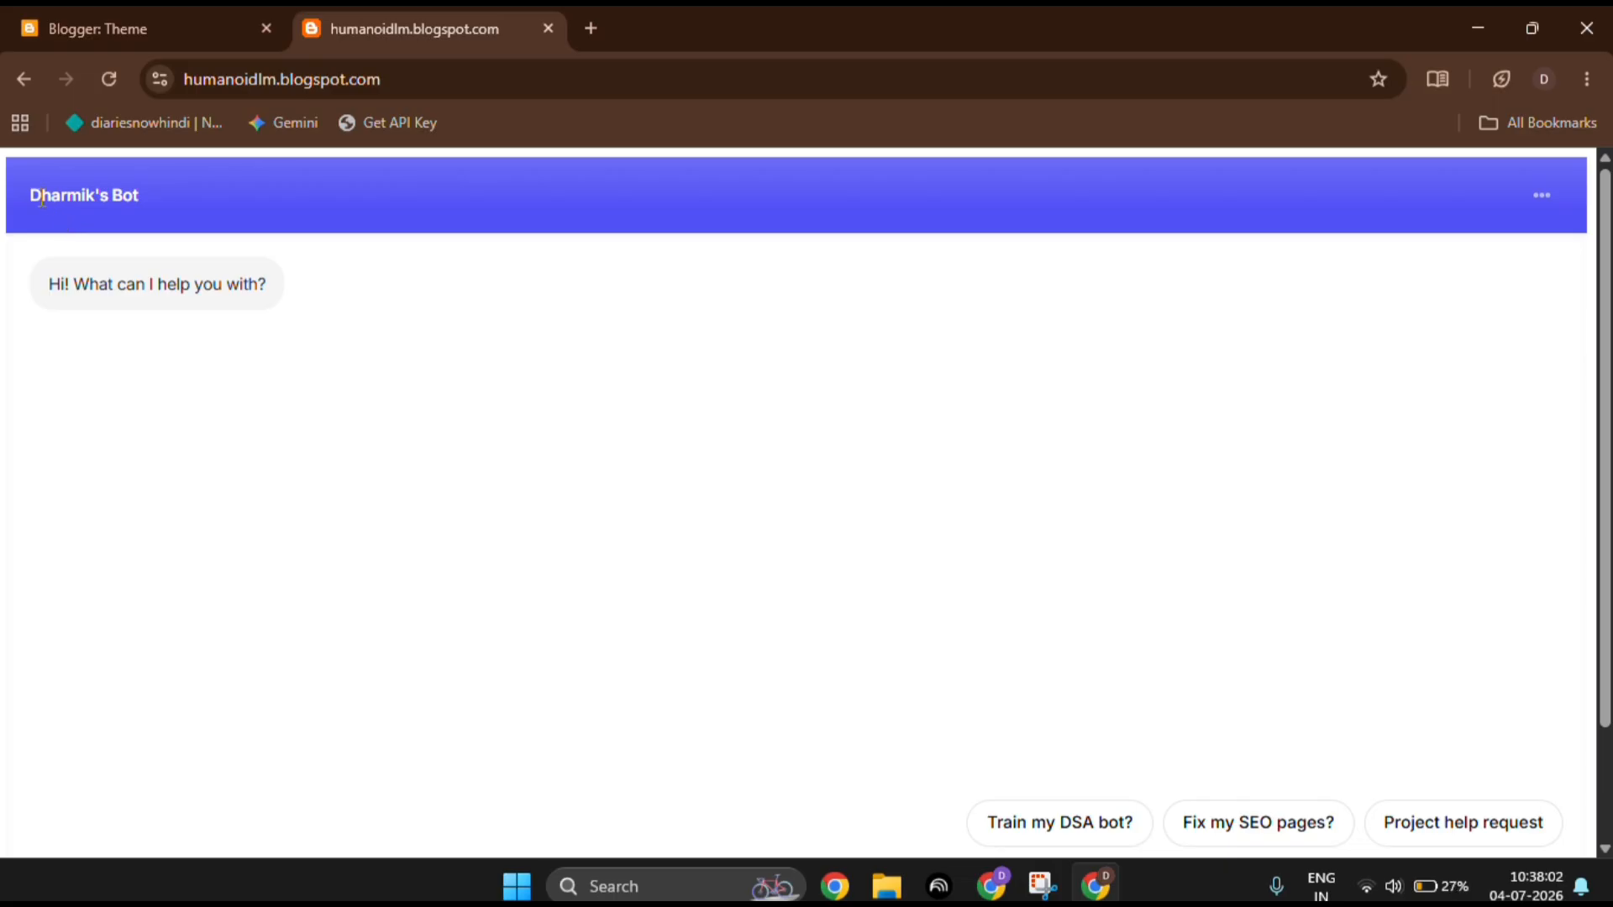
Switch the live blog page to full-screen view
{"action": "left_click_drag", "start_coordinate": [29, 193], "coordinate": [205, 185]}
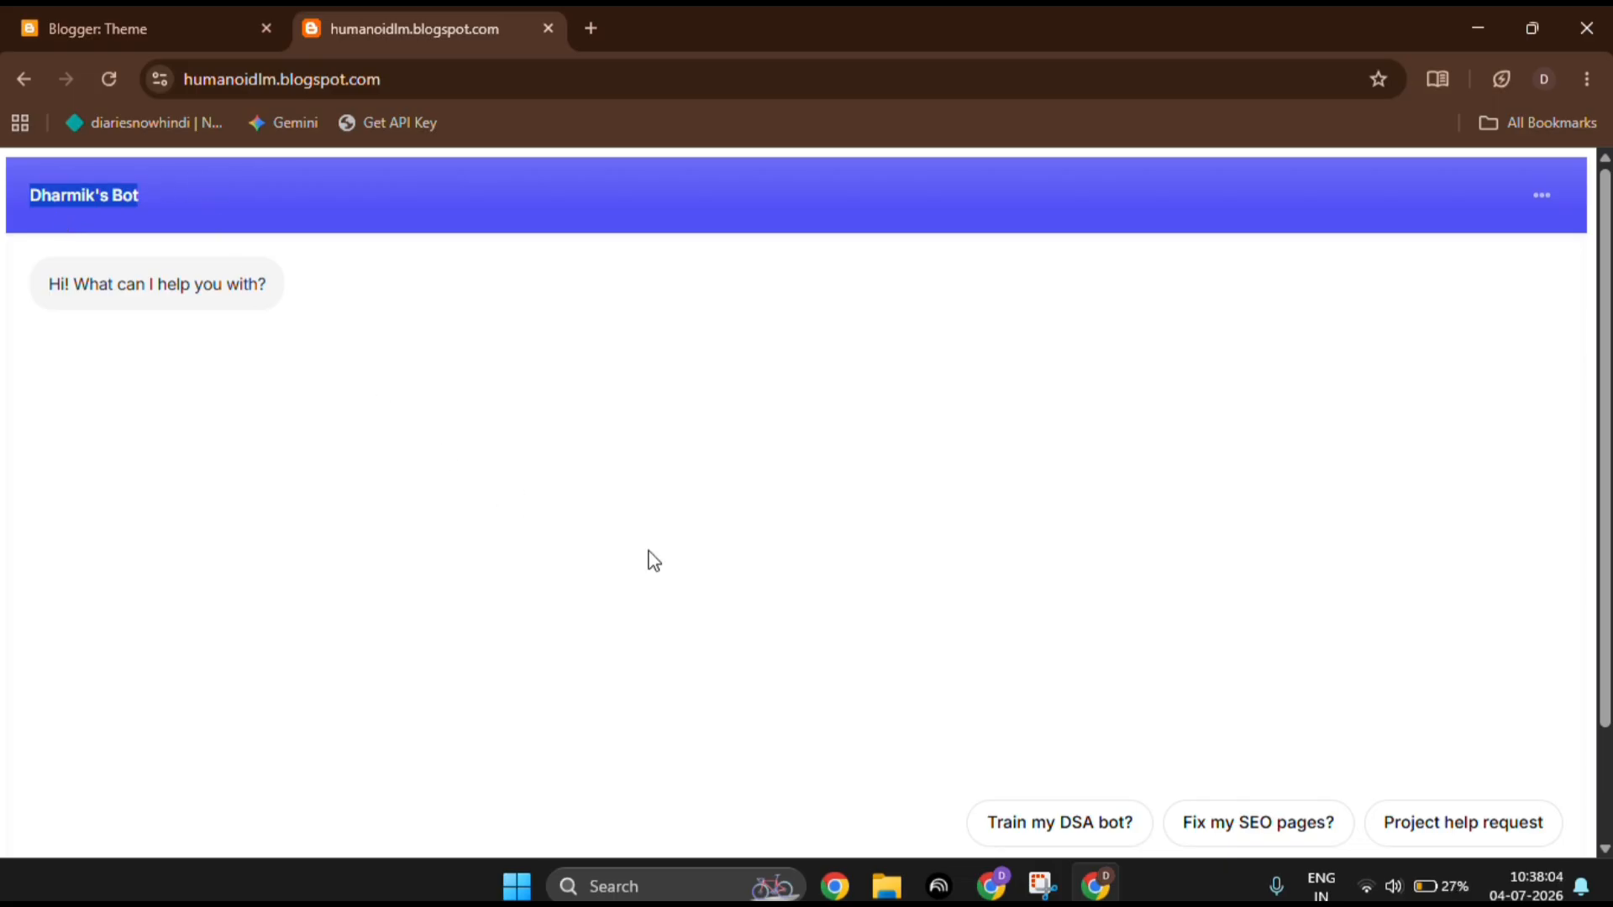
{"action": "left_click", "coordinate": [734, 612]}
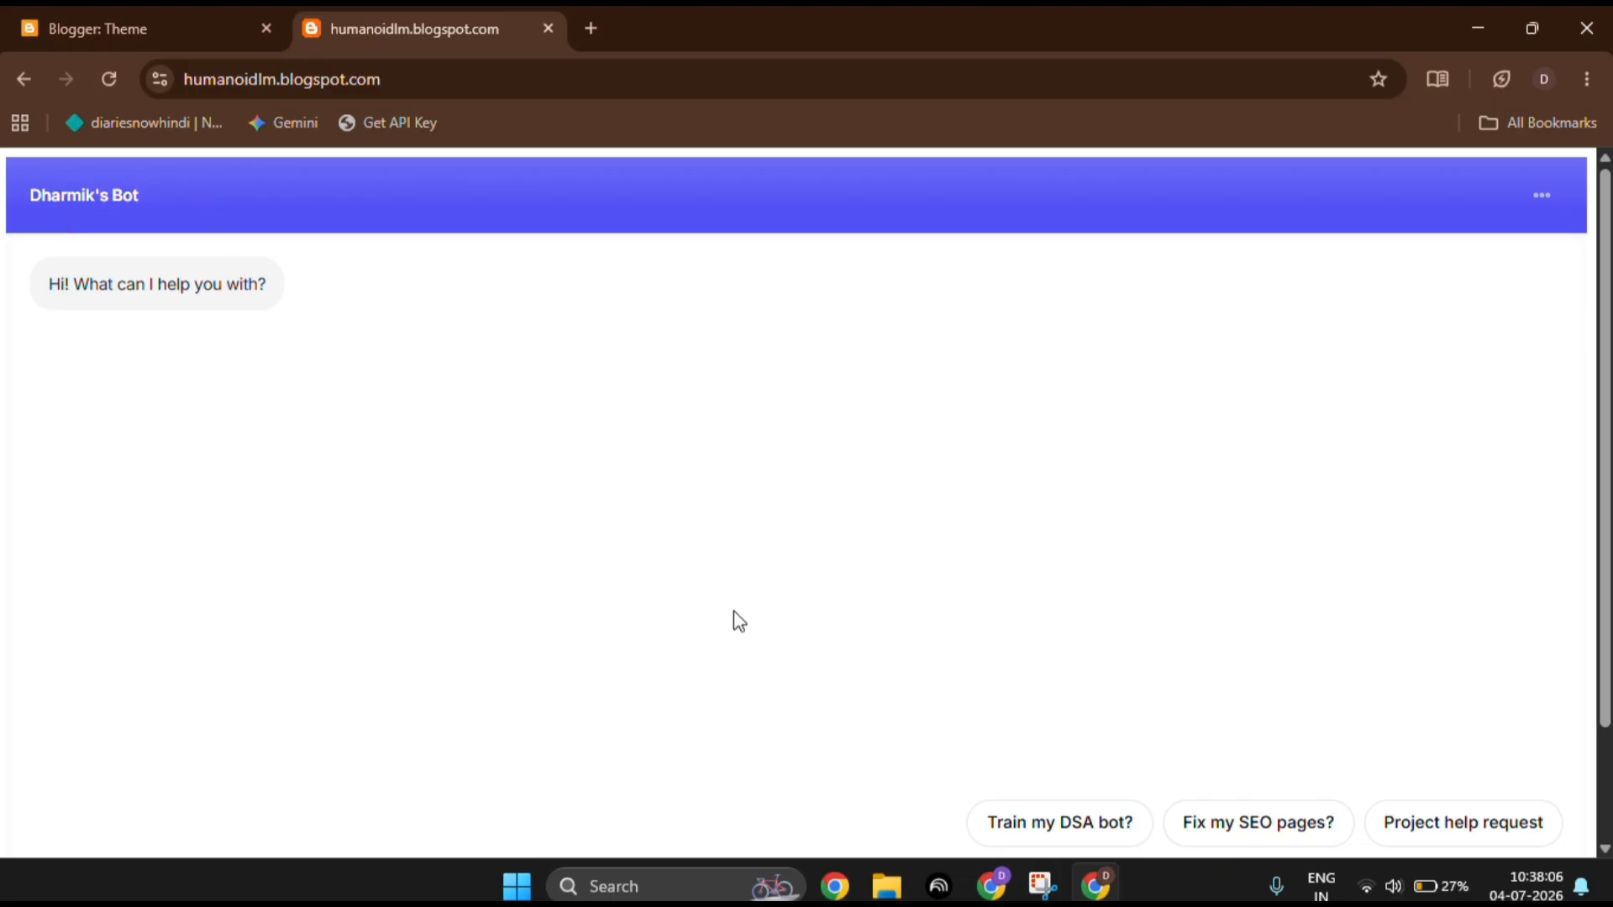
{"action": "key", "text": "F11"}
Send 'hi' to the embedded bot, then a request to contact the site owner by name
{"action": "left_click", "coordinate": [319, 863]}
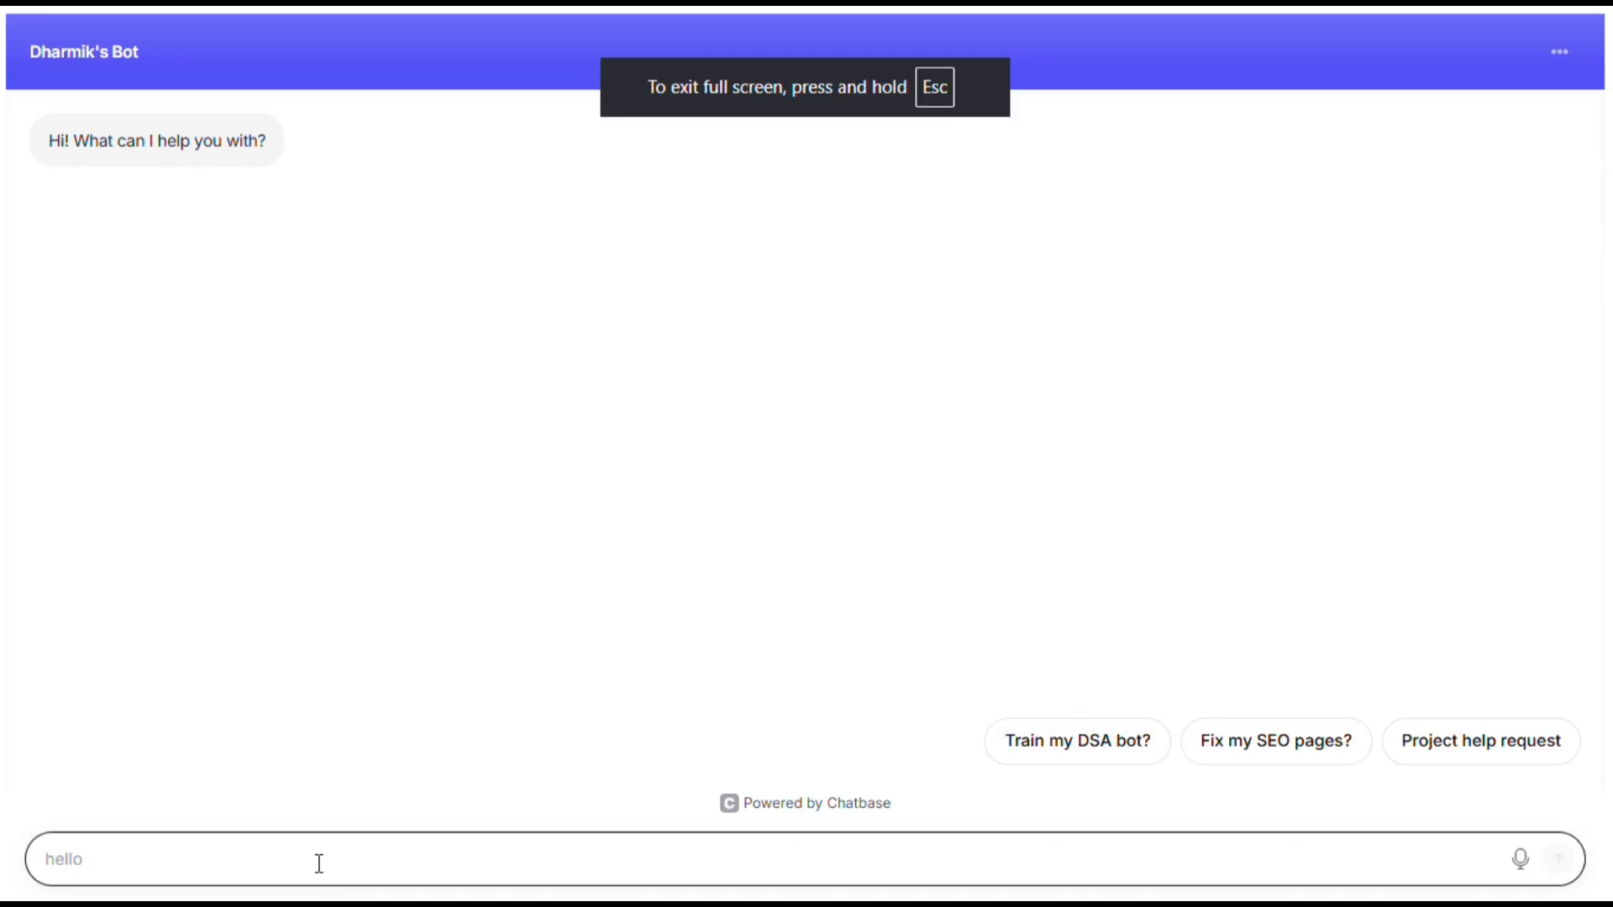
{"action": "type", "text": "hi"}
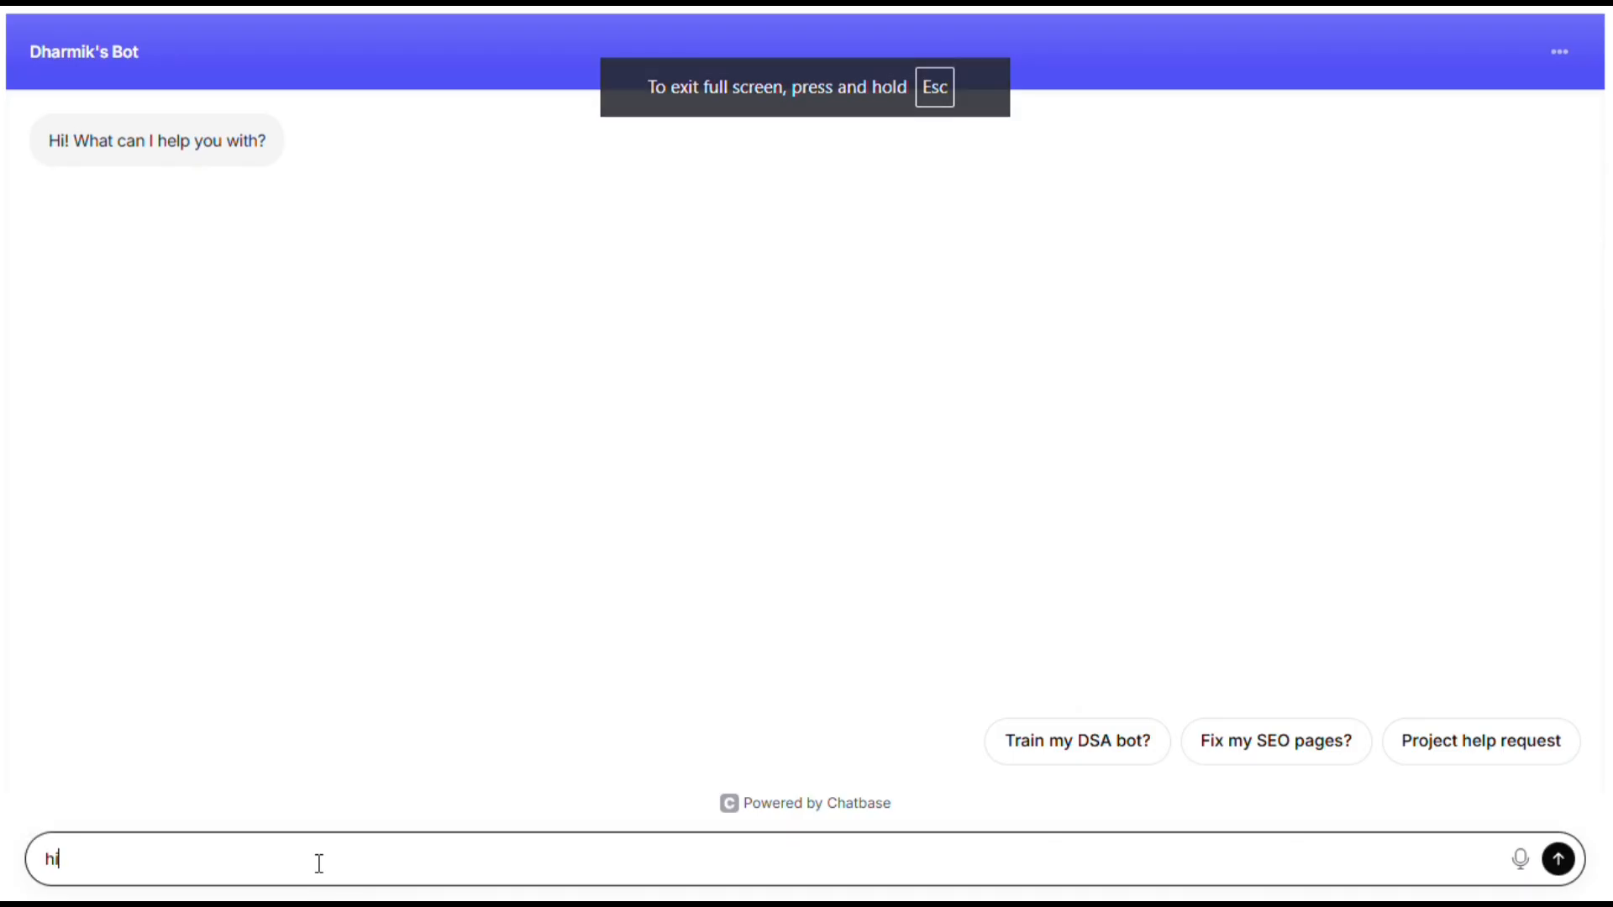
{"action": "key", "text": "Return"}
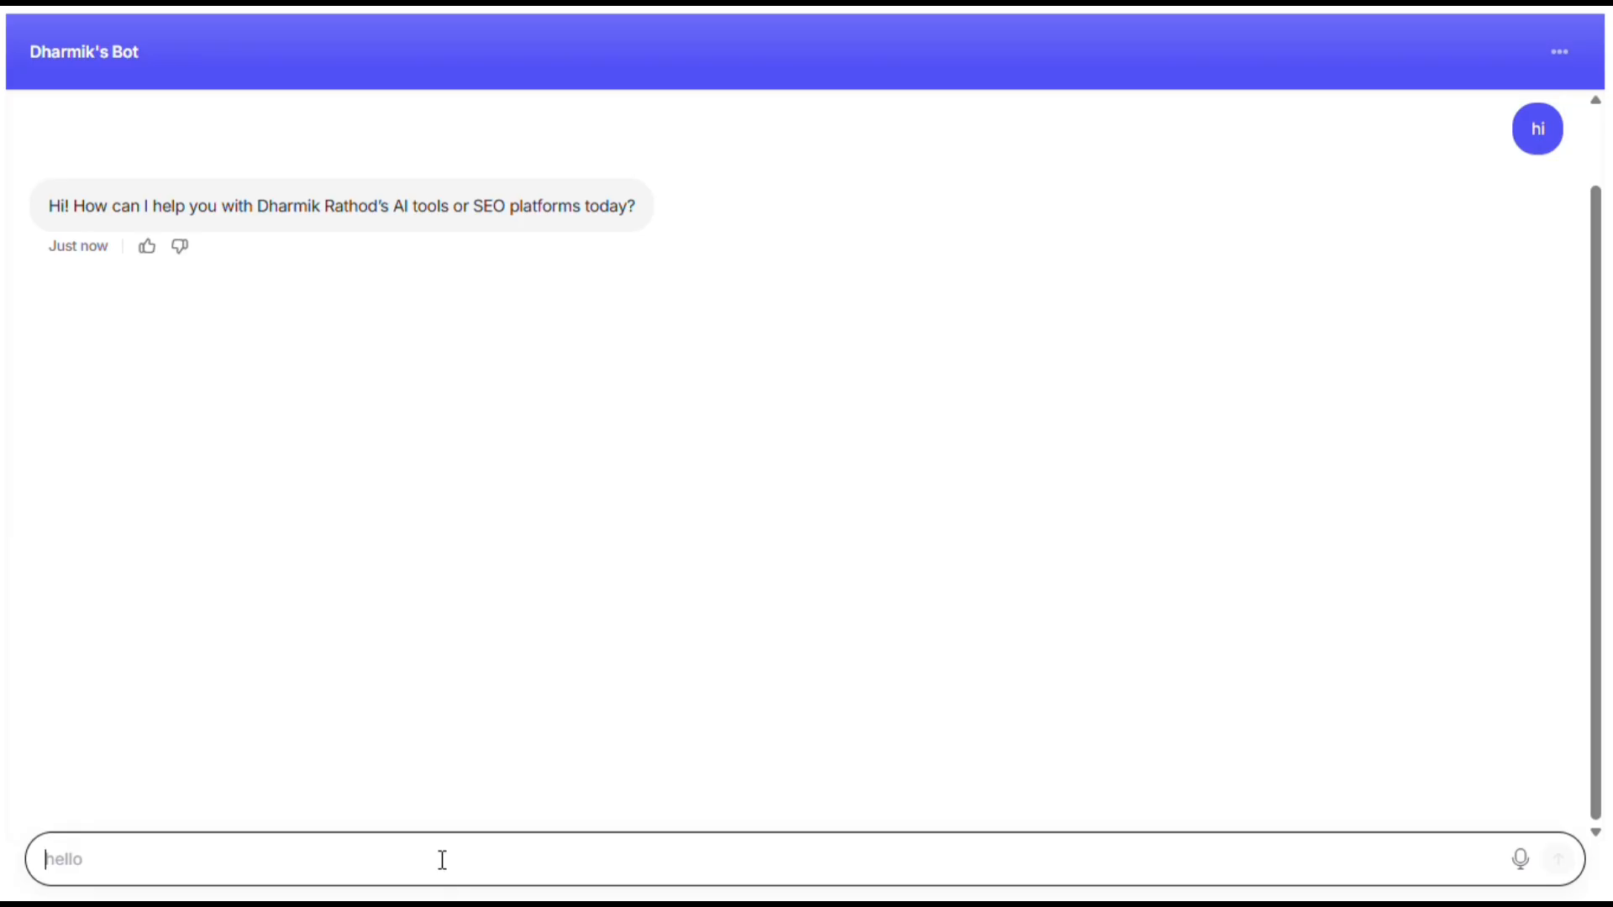
{"action": "type", "text": "I want to"}
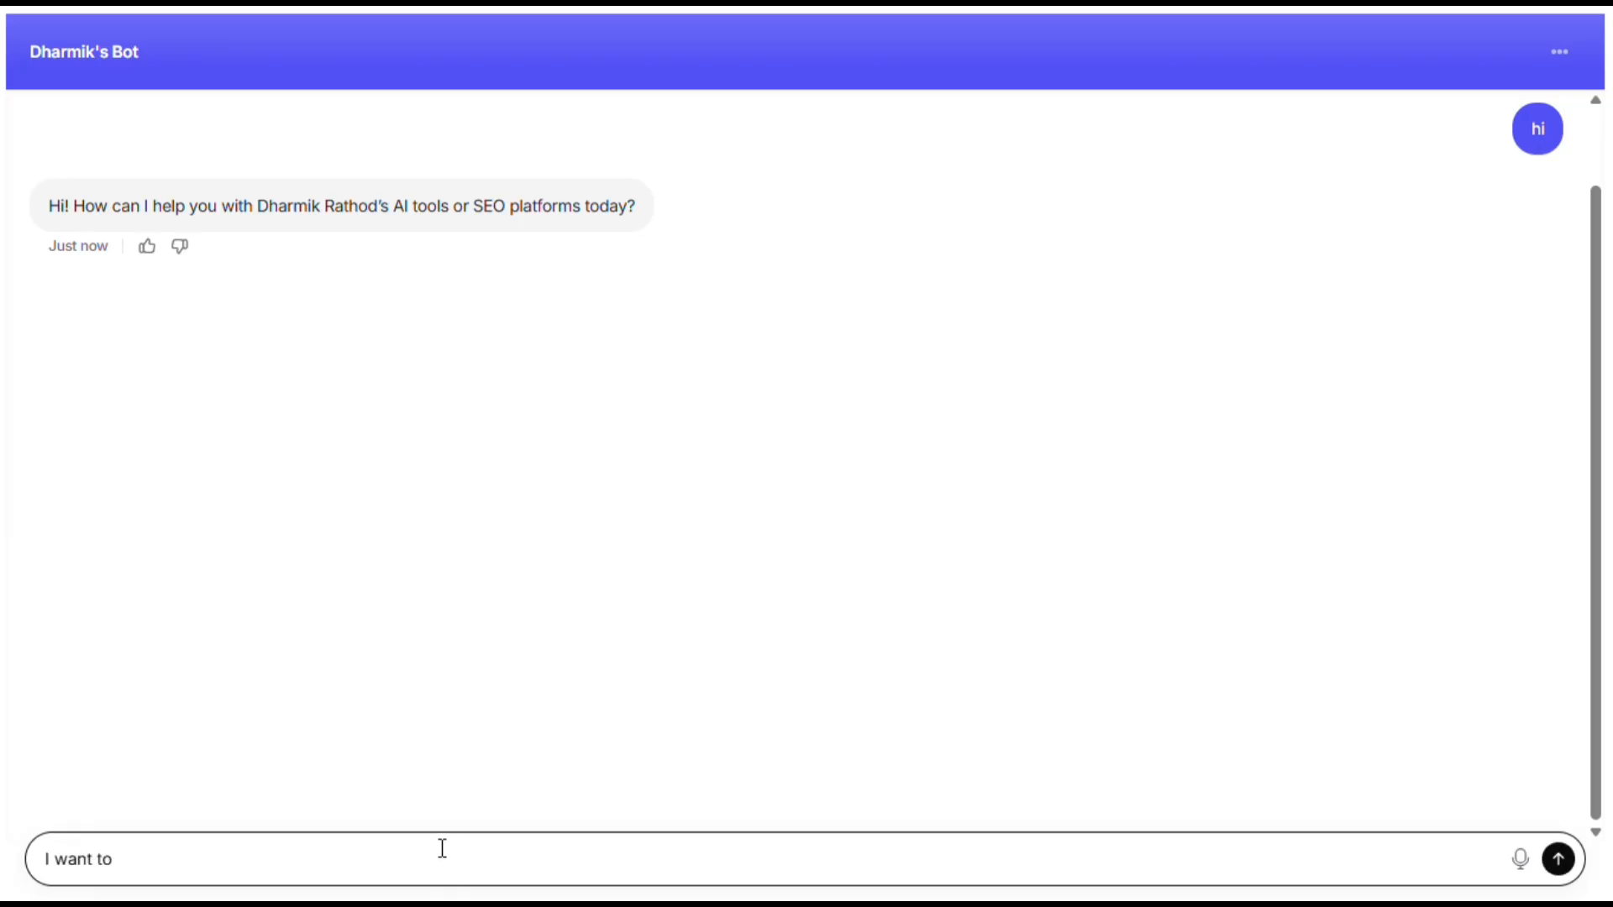
{"action": "type", "text": " contact dharmik r"}
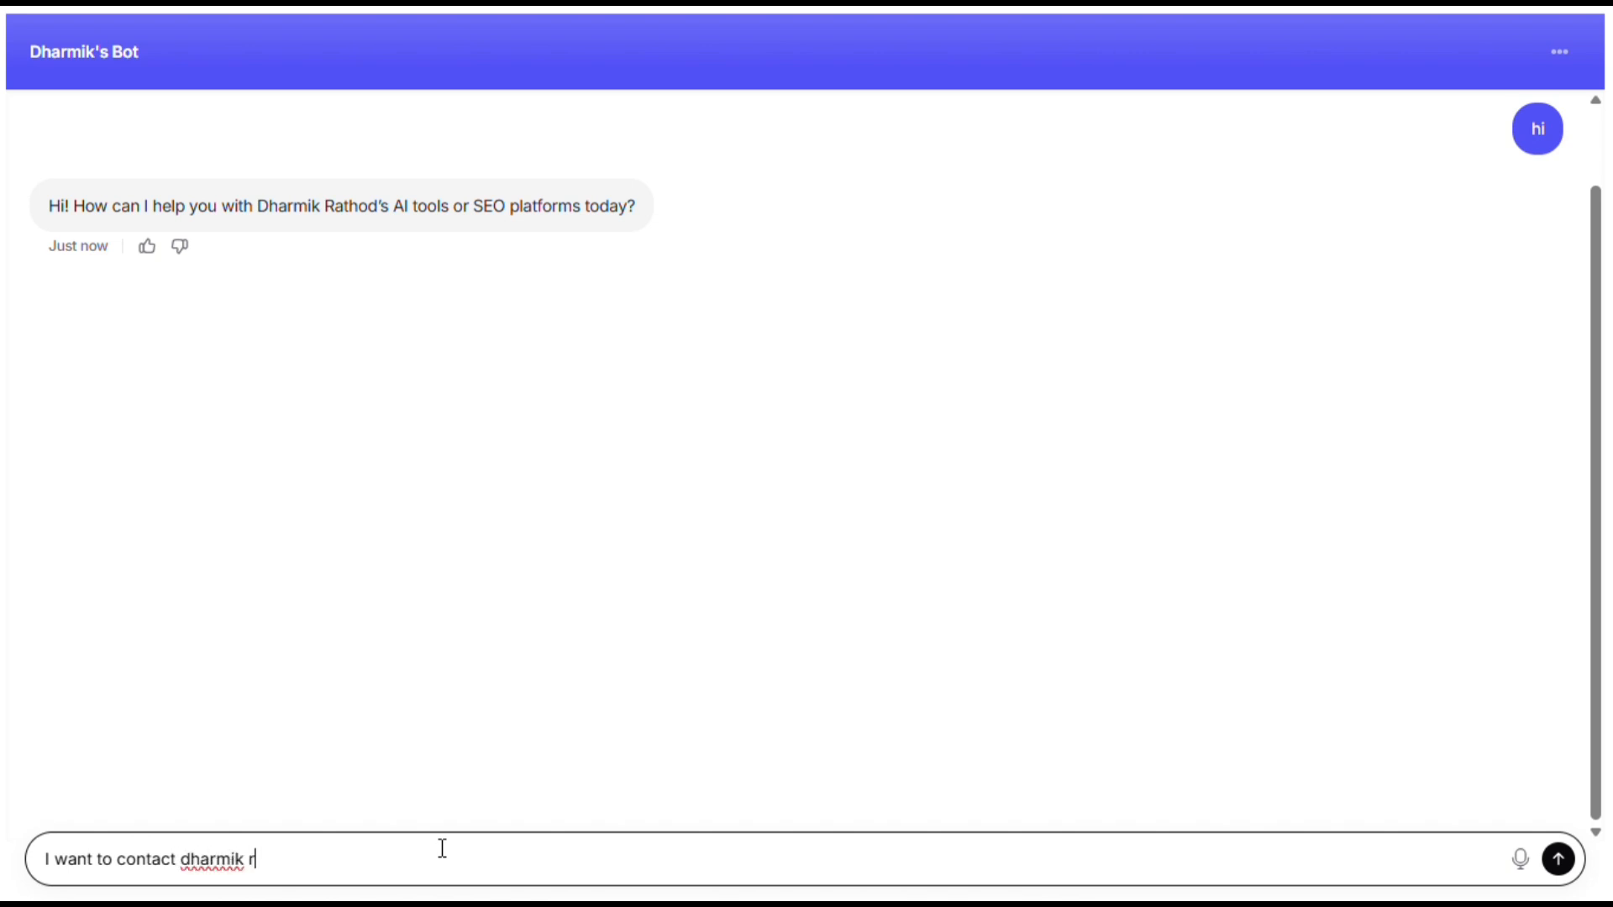
{"action": "type", "text": "athod"}
{"action": "key", "text": "Return"}
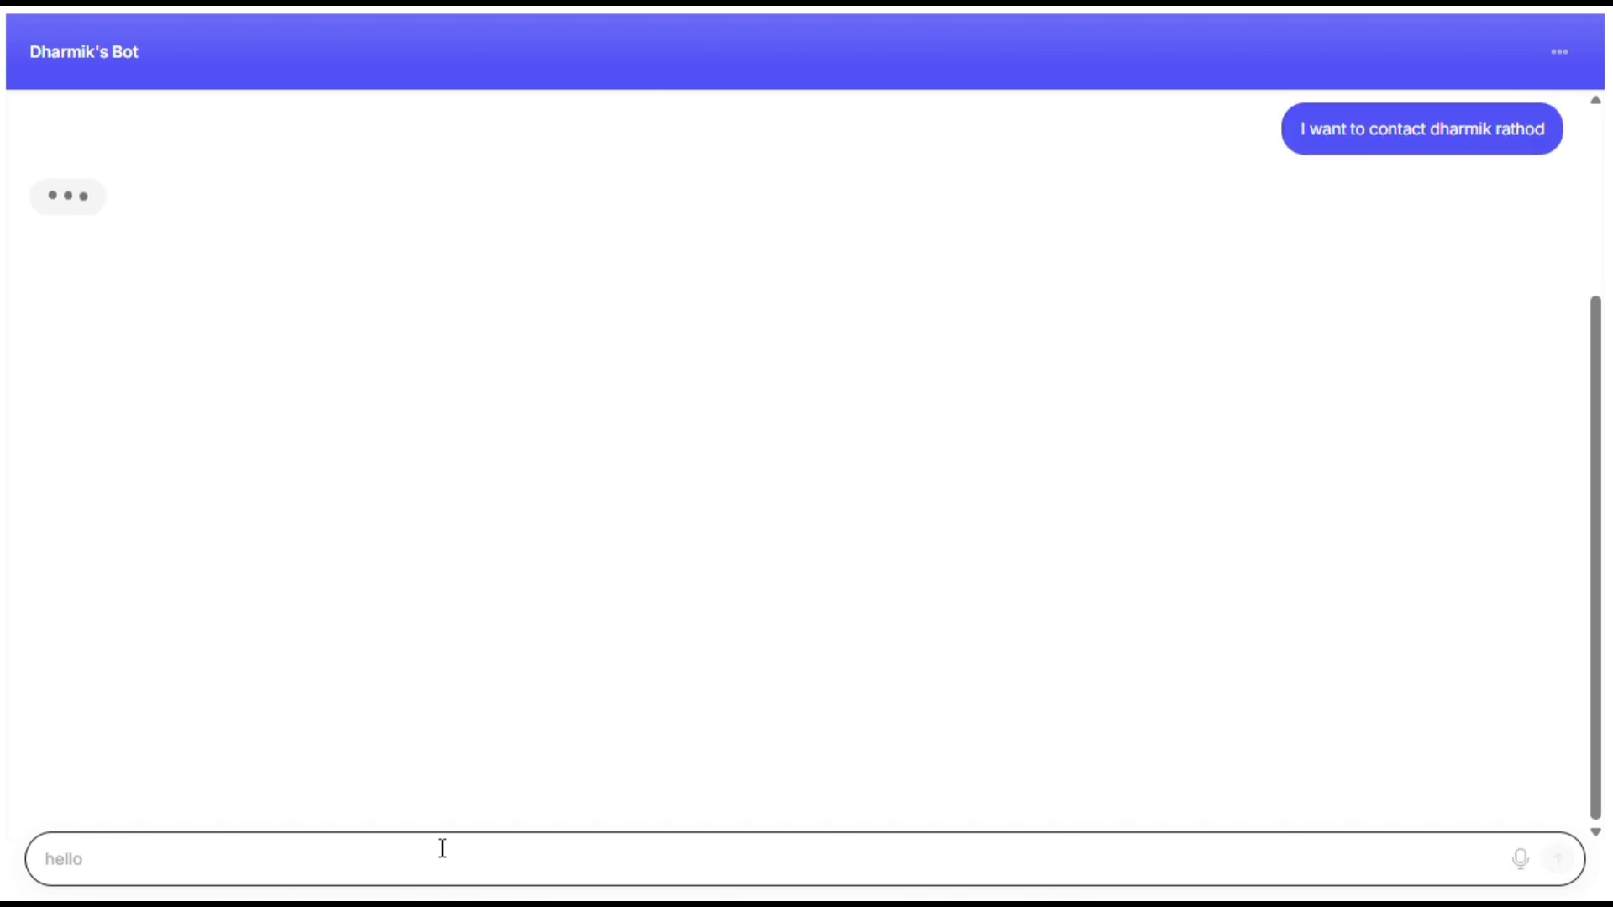